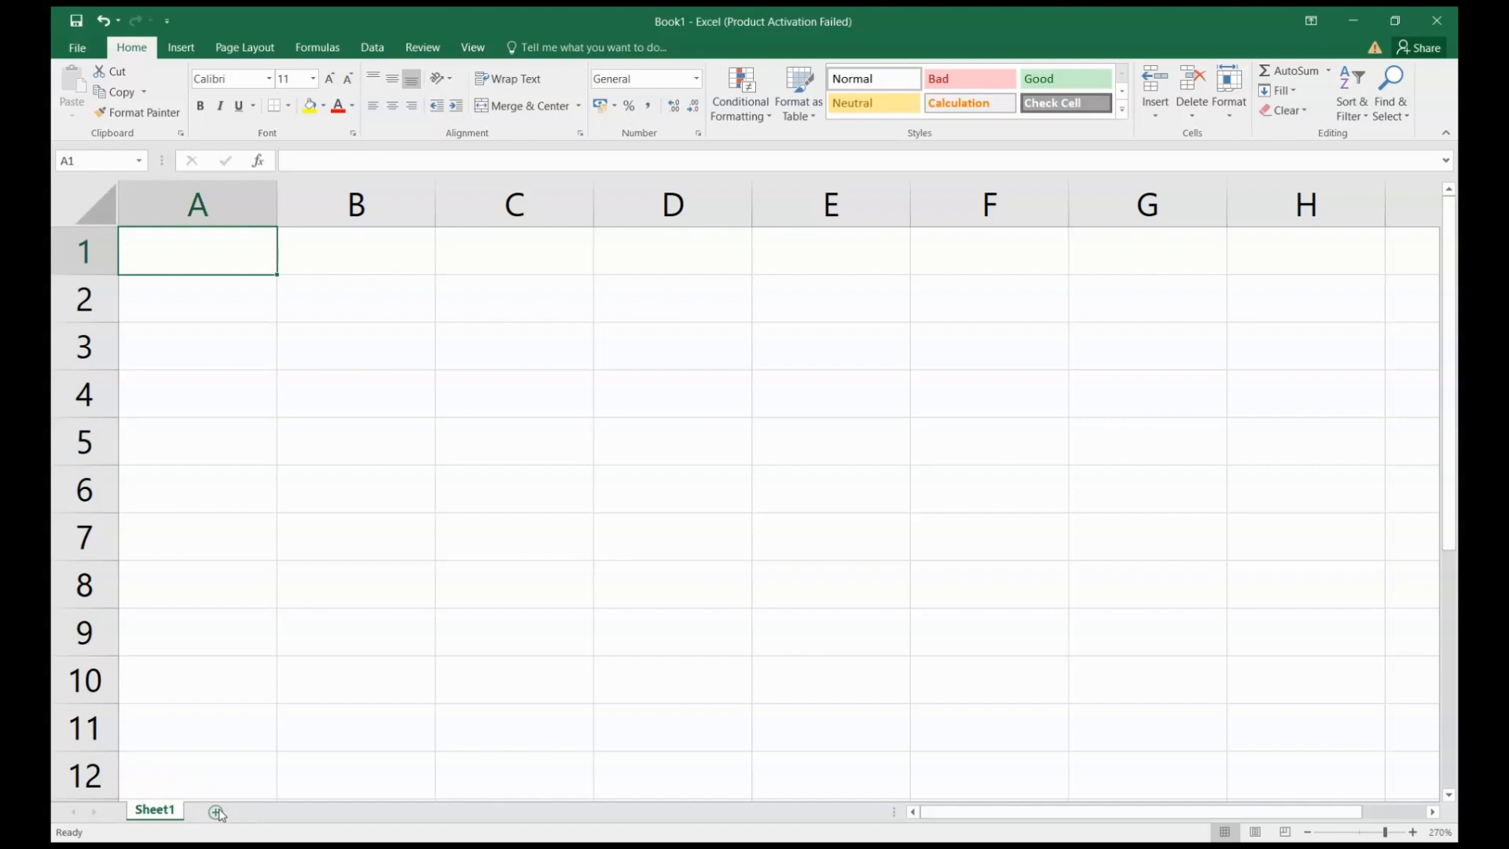
Add a second worksheet to the workbook and rename the first worksheet as Practice1
click(218, 813)
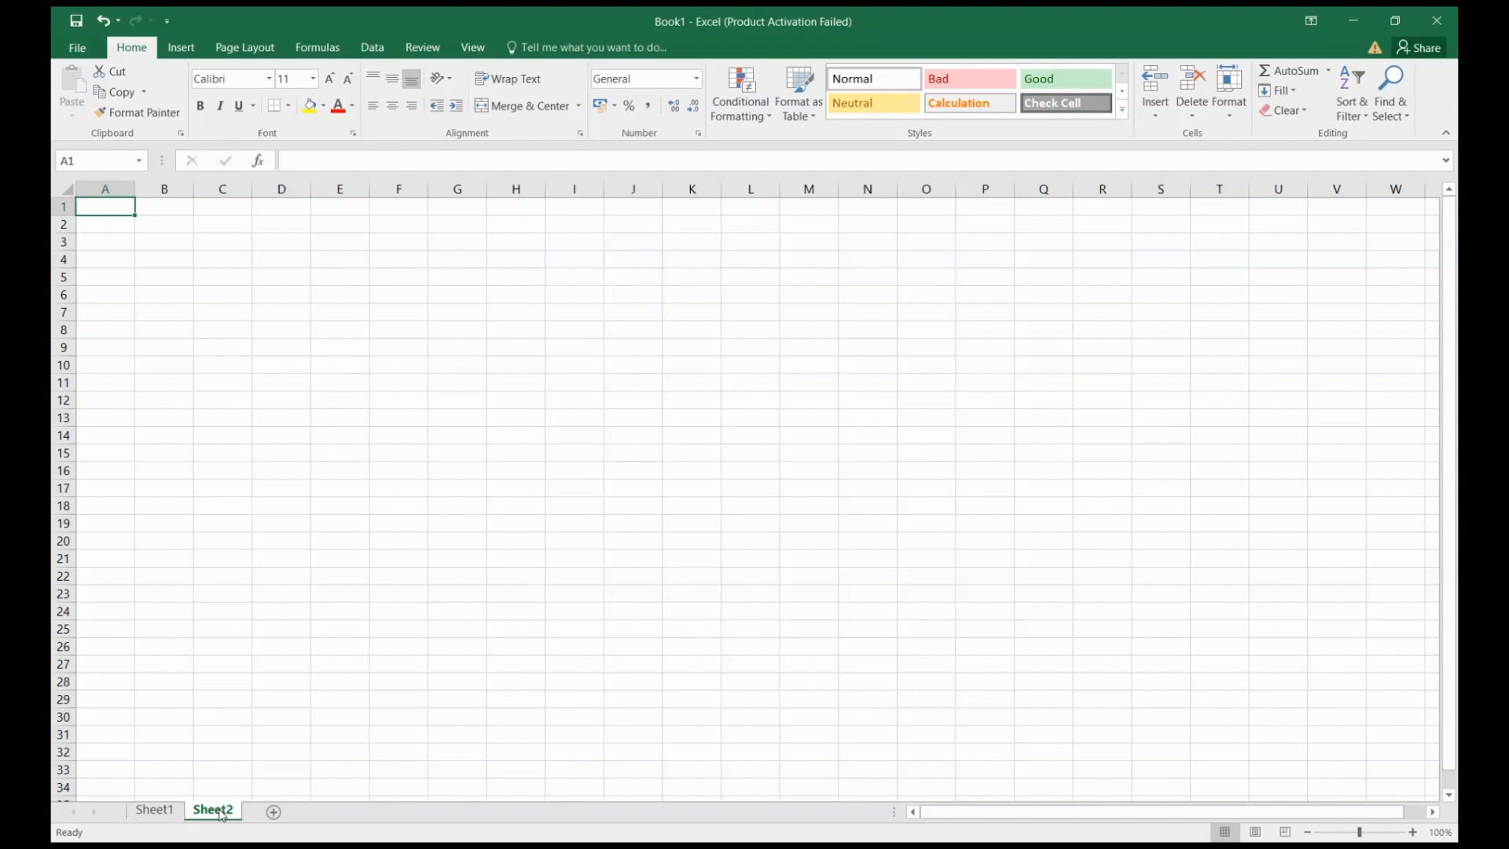
click(156, 811)
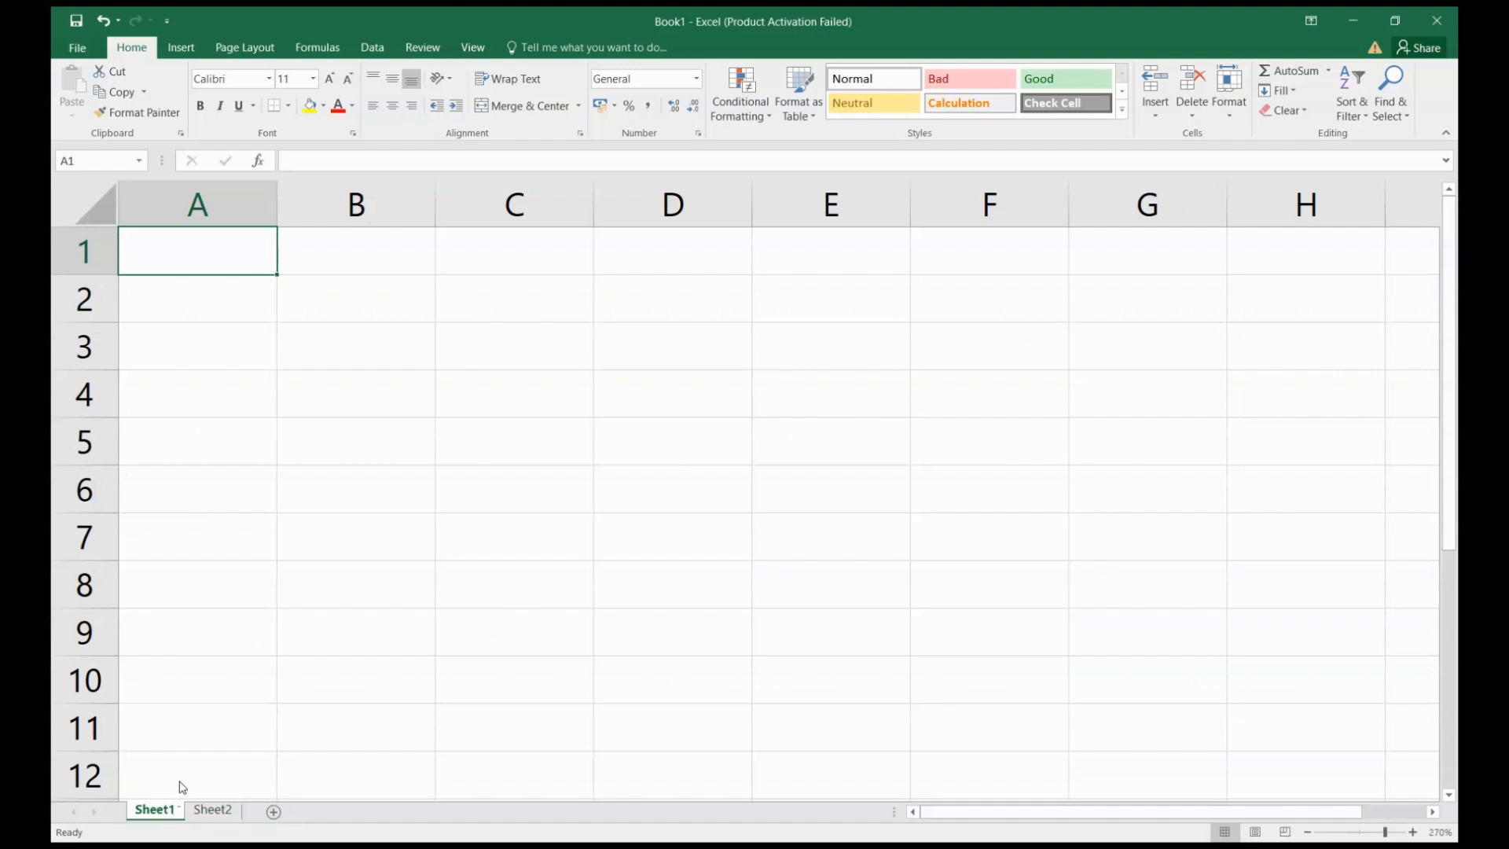
click(236, 628)
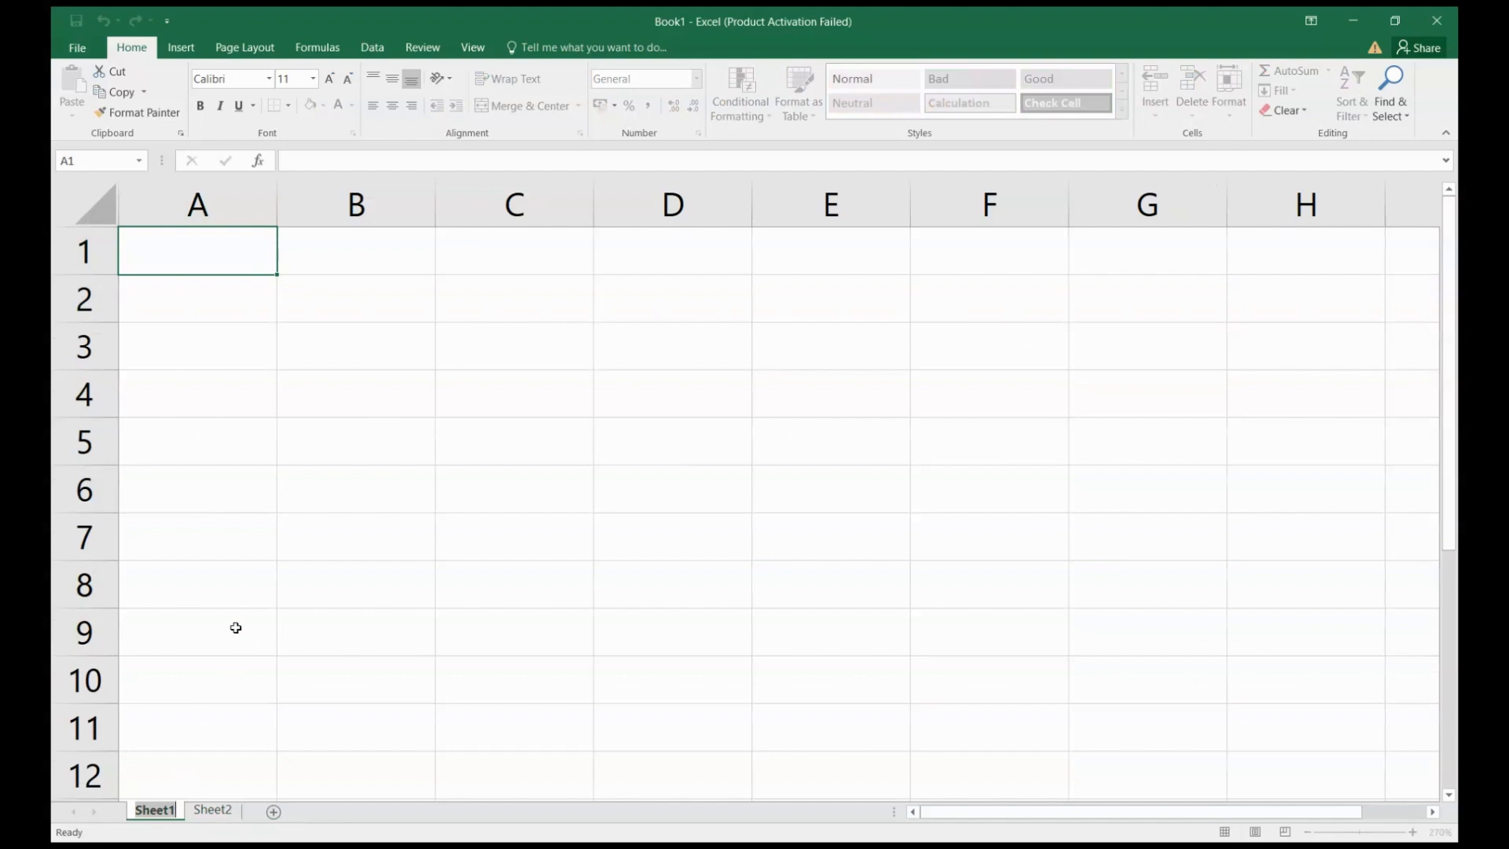
text(Pra)
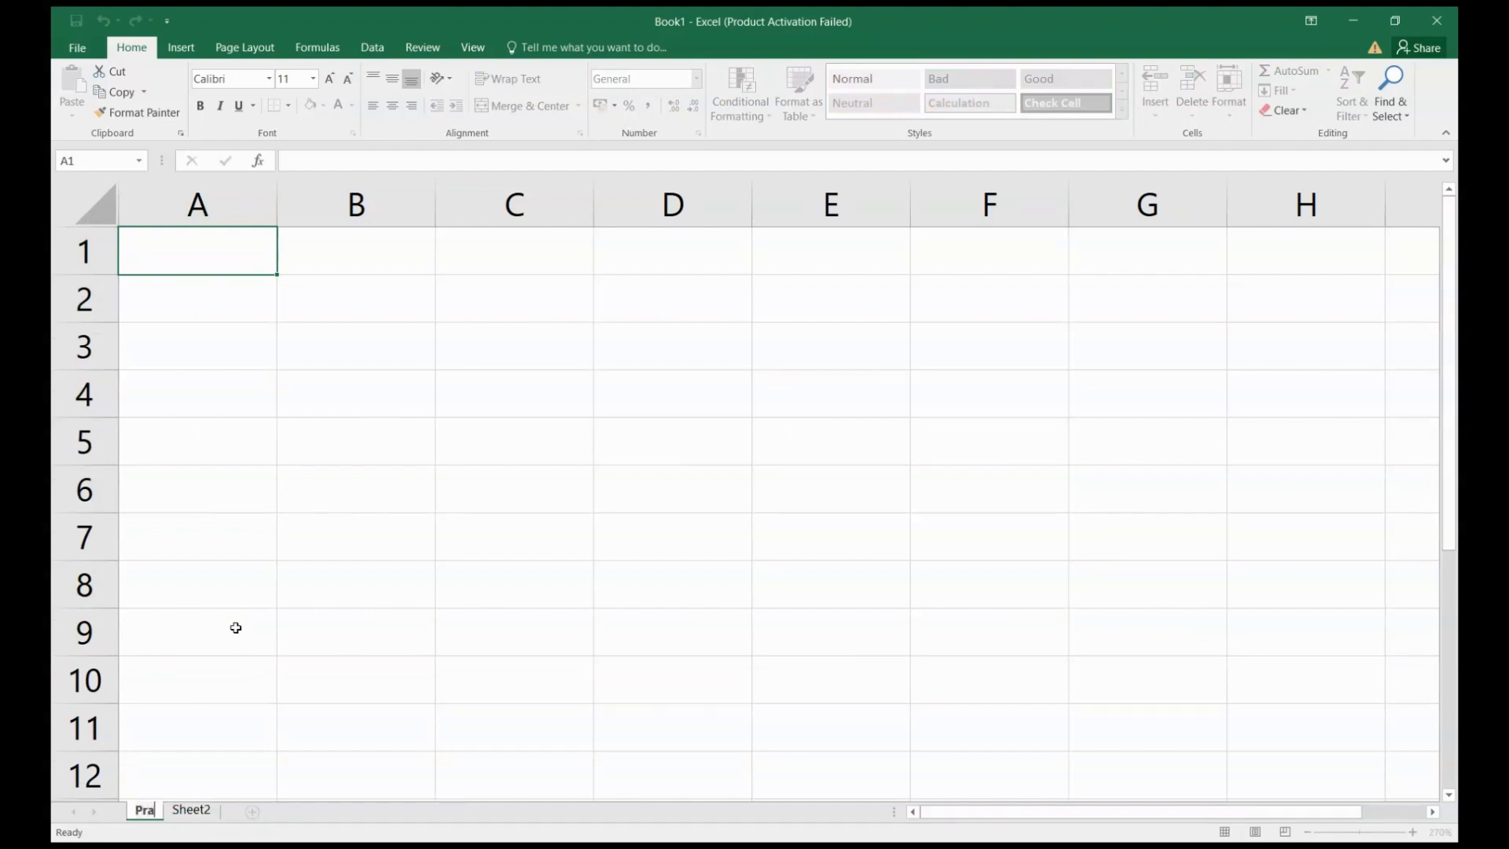
text(ctice1)
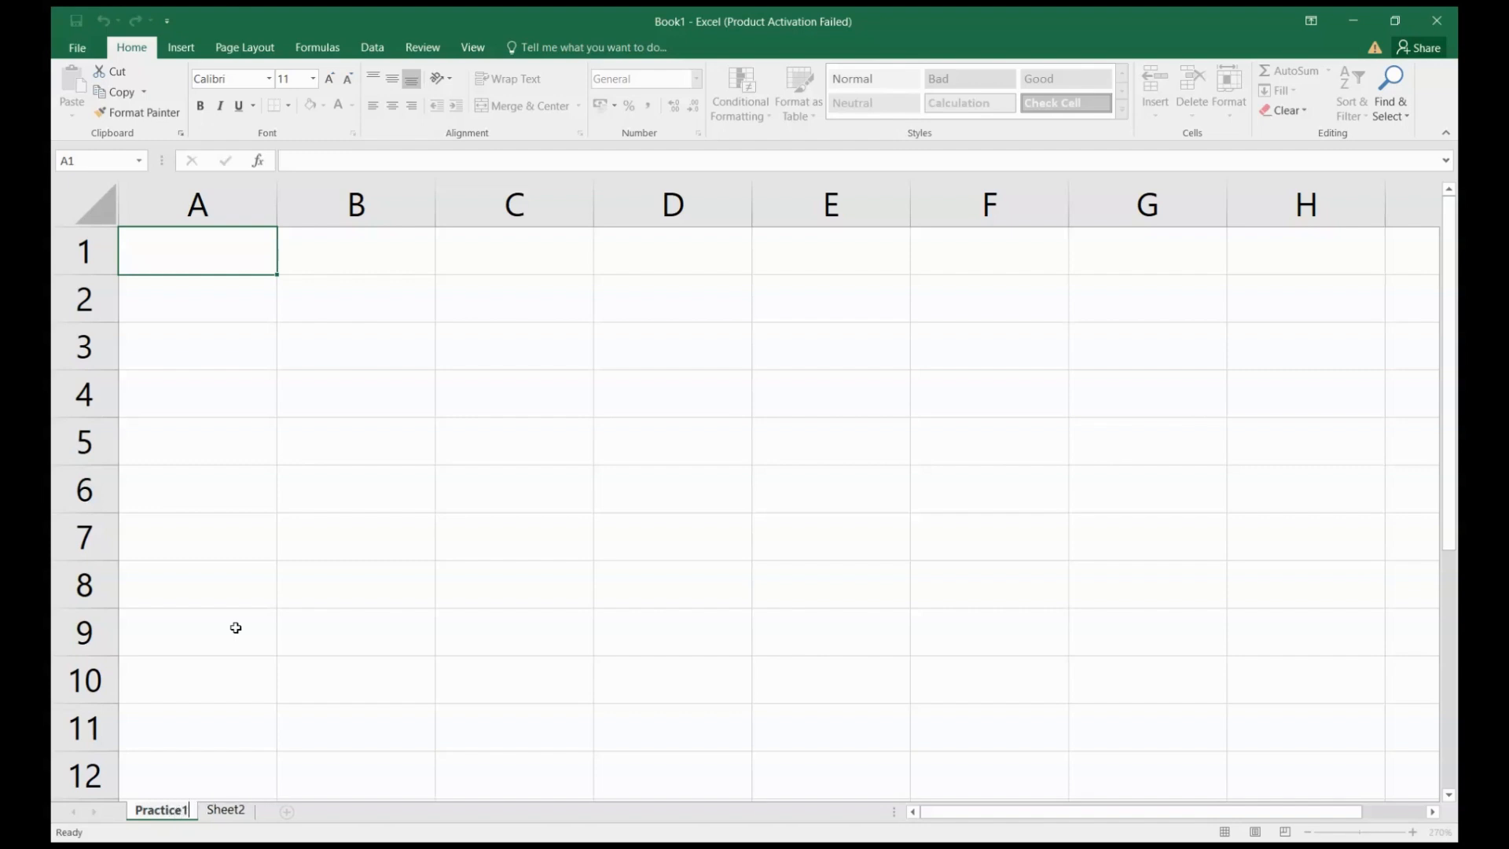
Rename the second worksheet as practice2 and return to the Practice1 worksheet
click(226, 810)
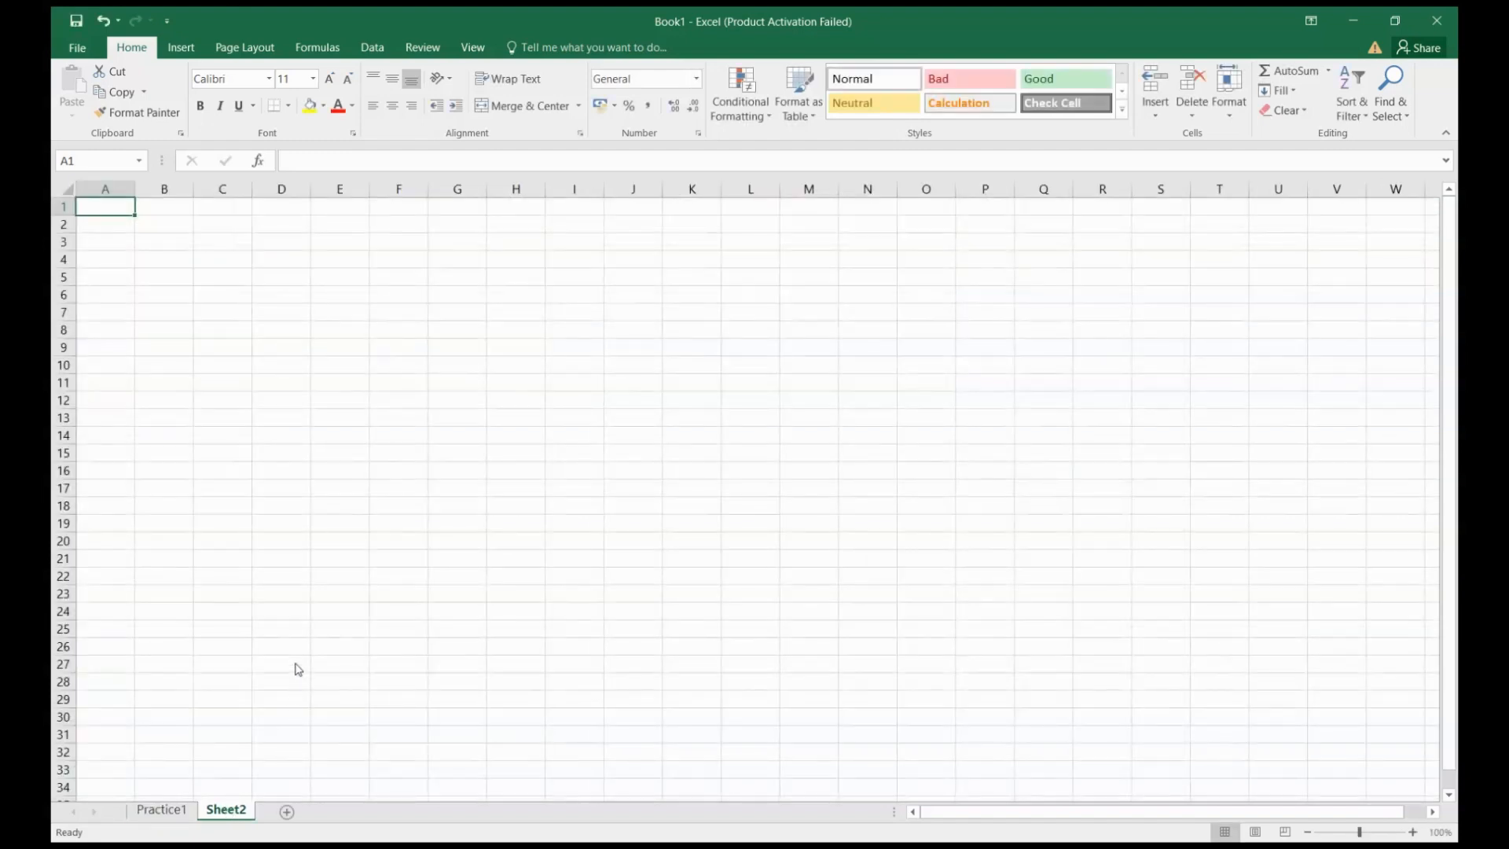
key(alt+h)
text(orpracti)
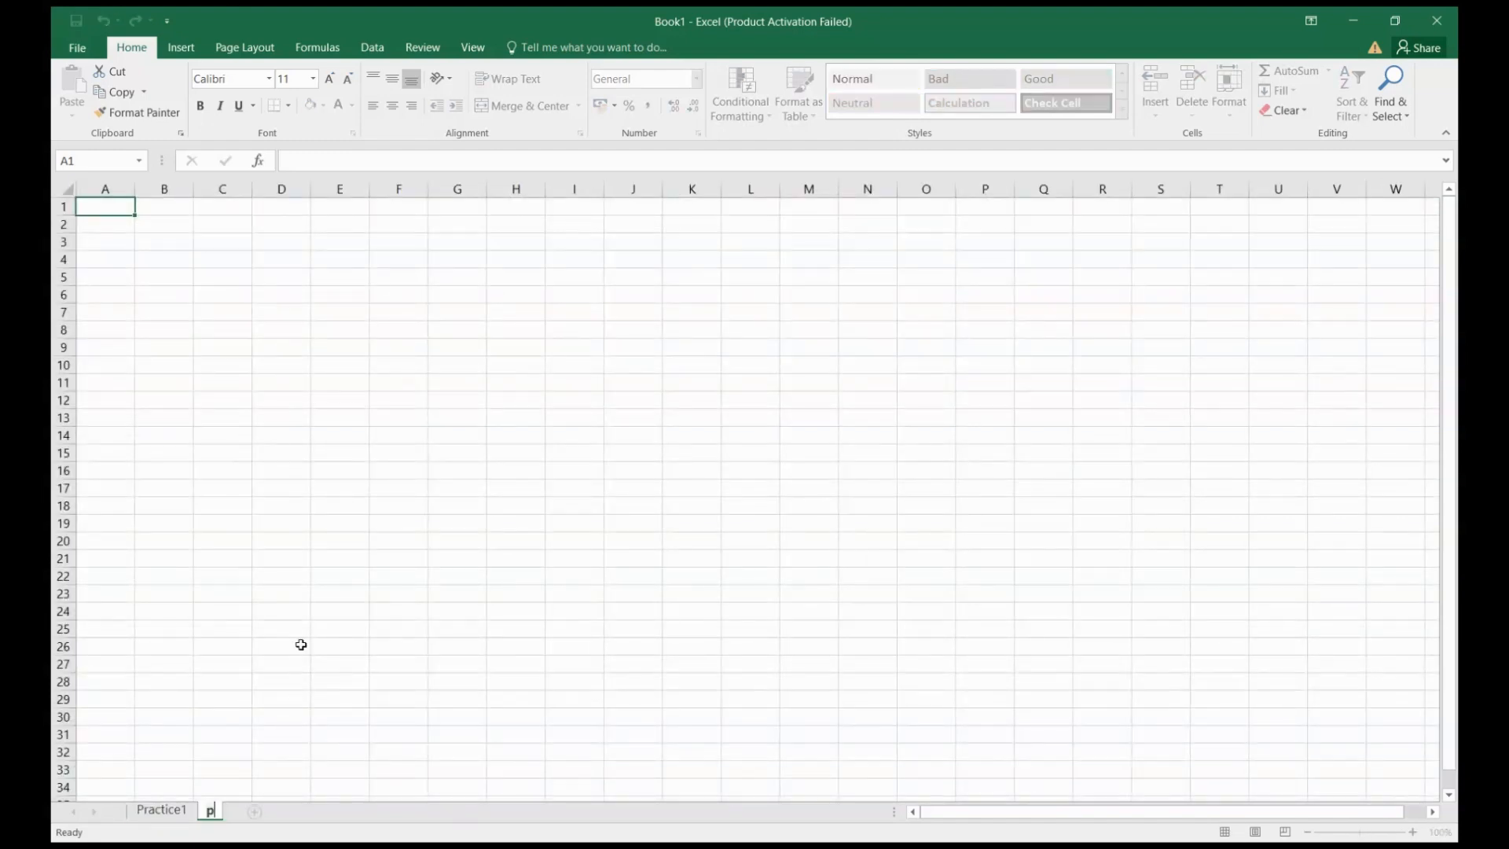
text(ce2)
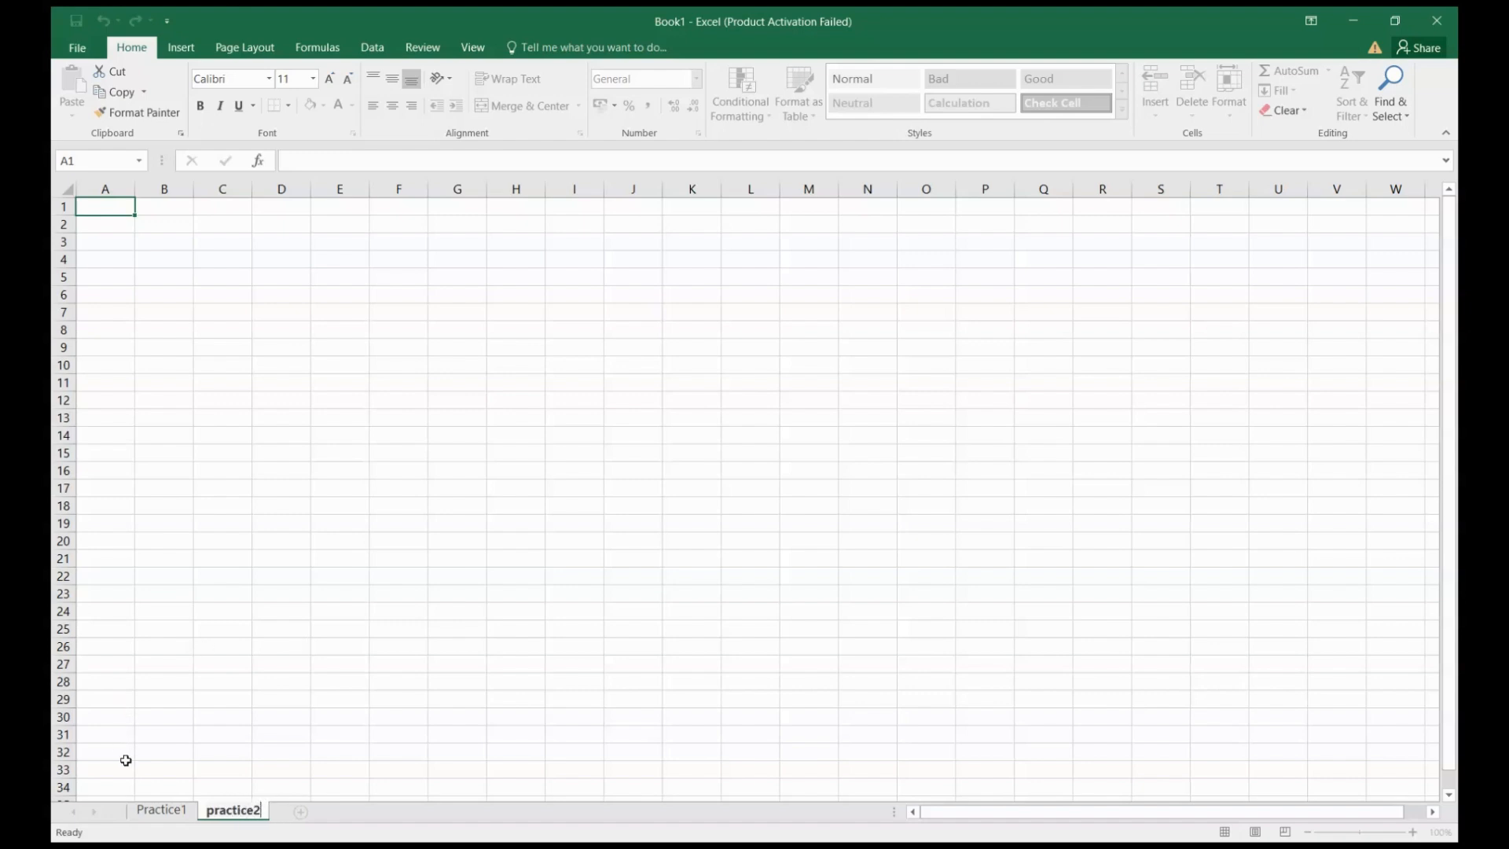
click(144, 811)
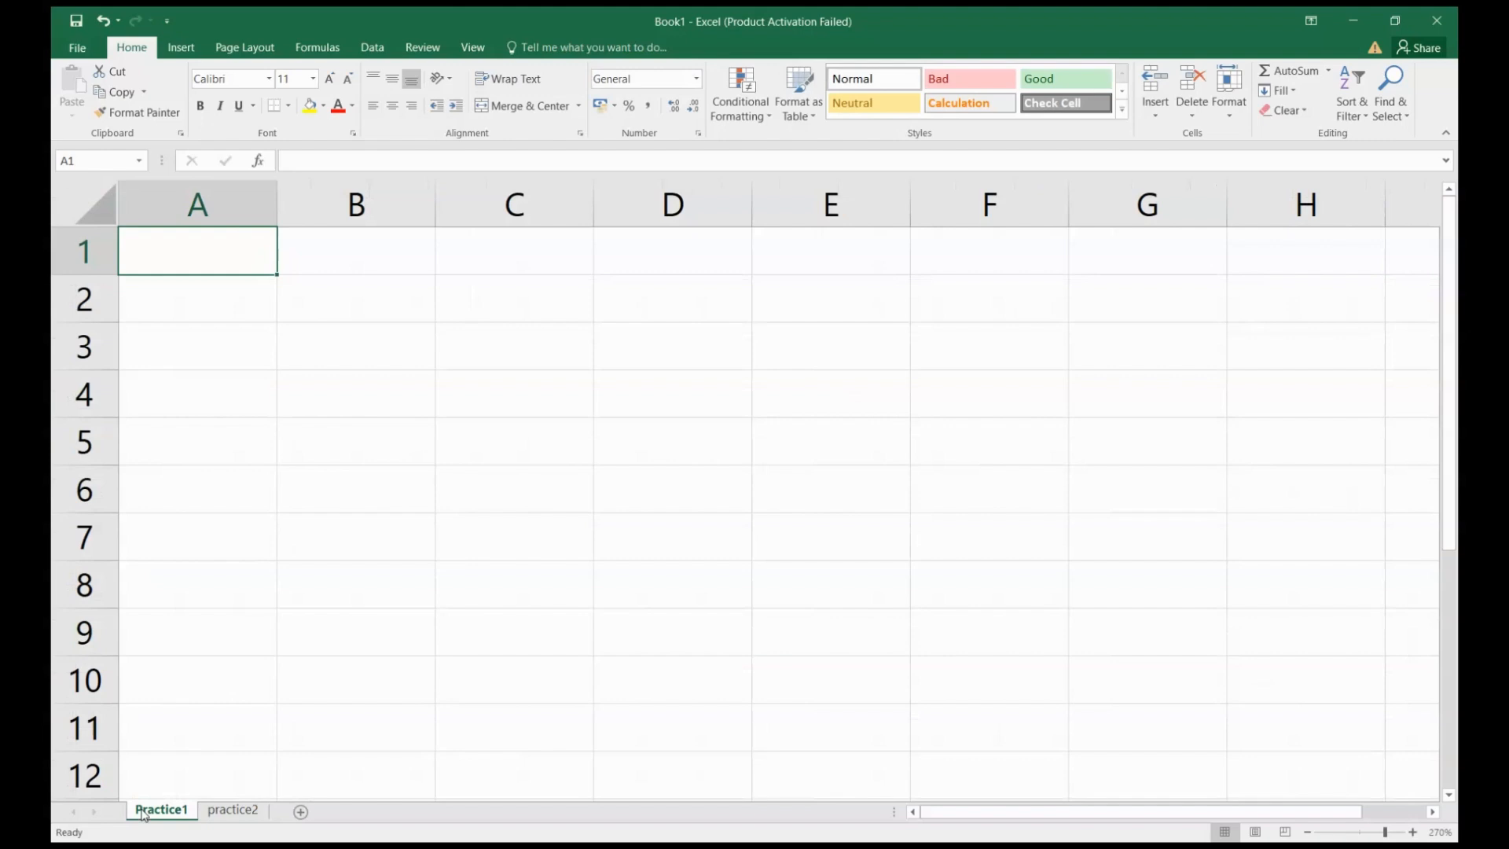
key(Return)
key(Up)
key(Return)
key(Up)
key(Return)
key(Return)
key(Return)
key(Up)
key(Return)
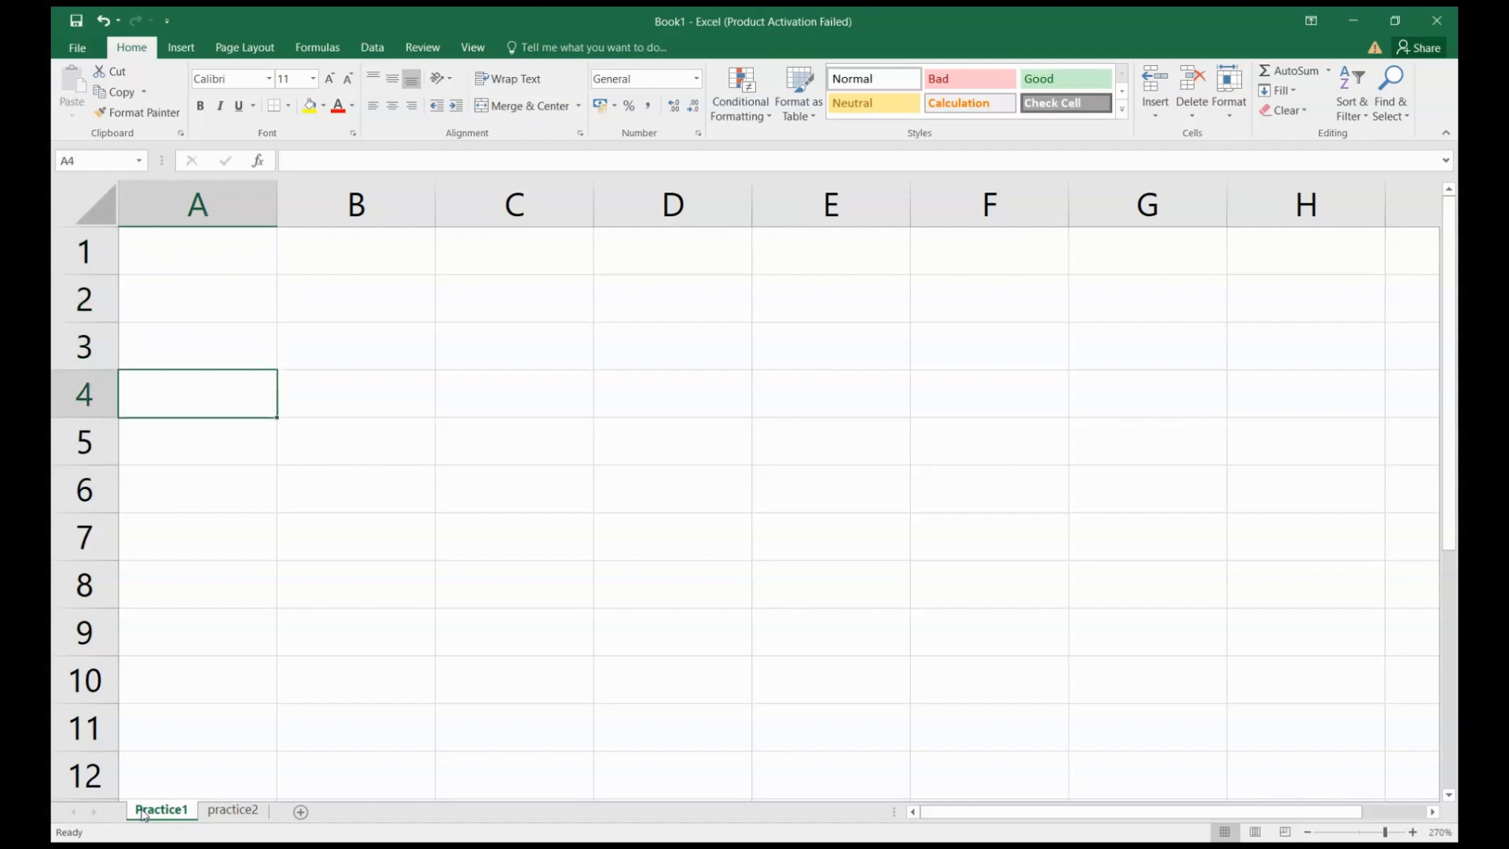
key(Right)
key(Right)
key(Right)
key(Right)
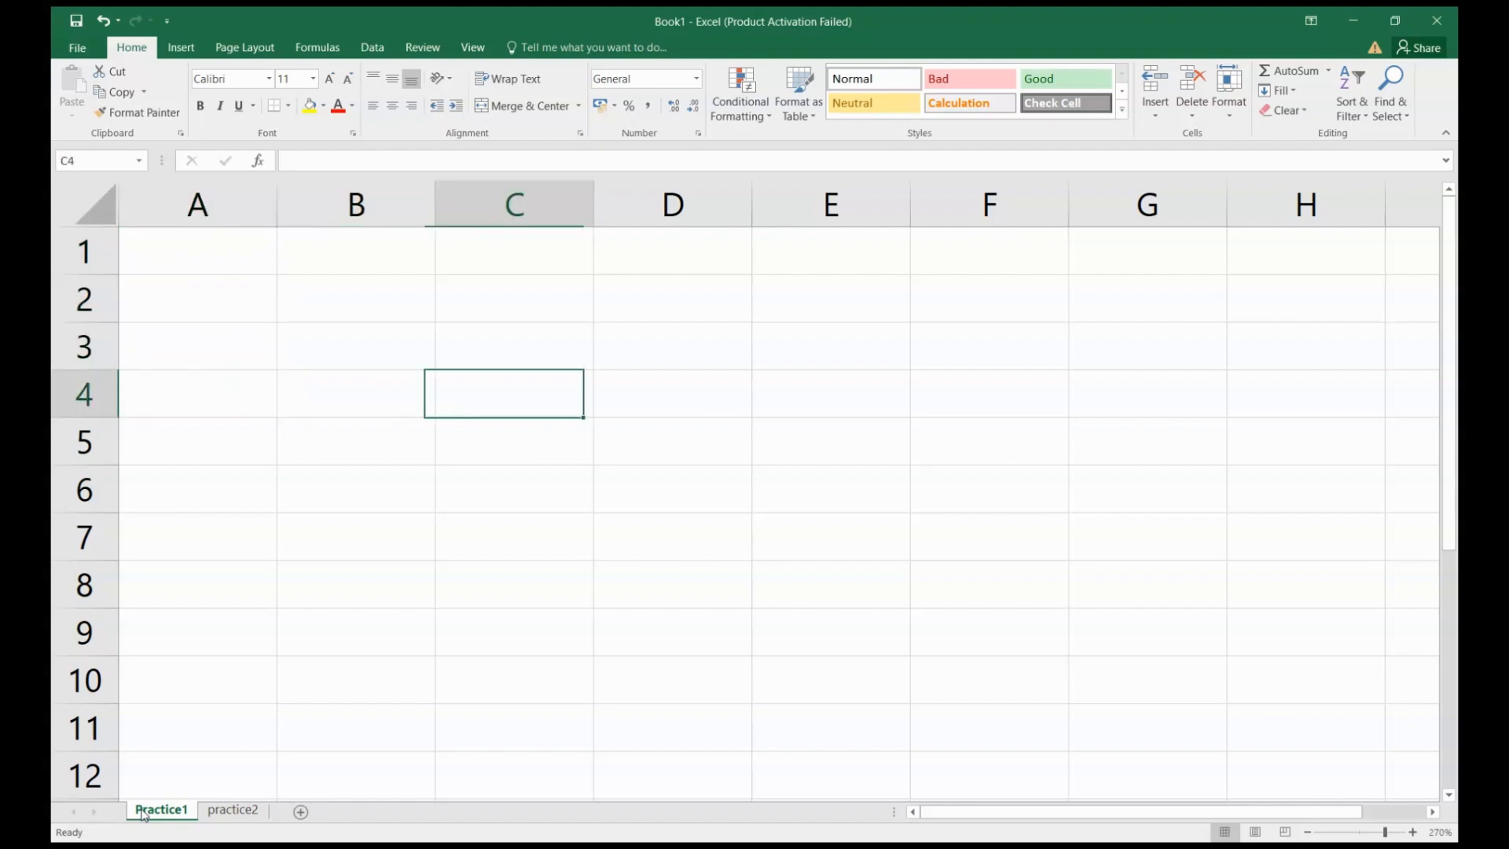
key(Left)
key(Left)
key(Left)
key(Left)
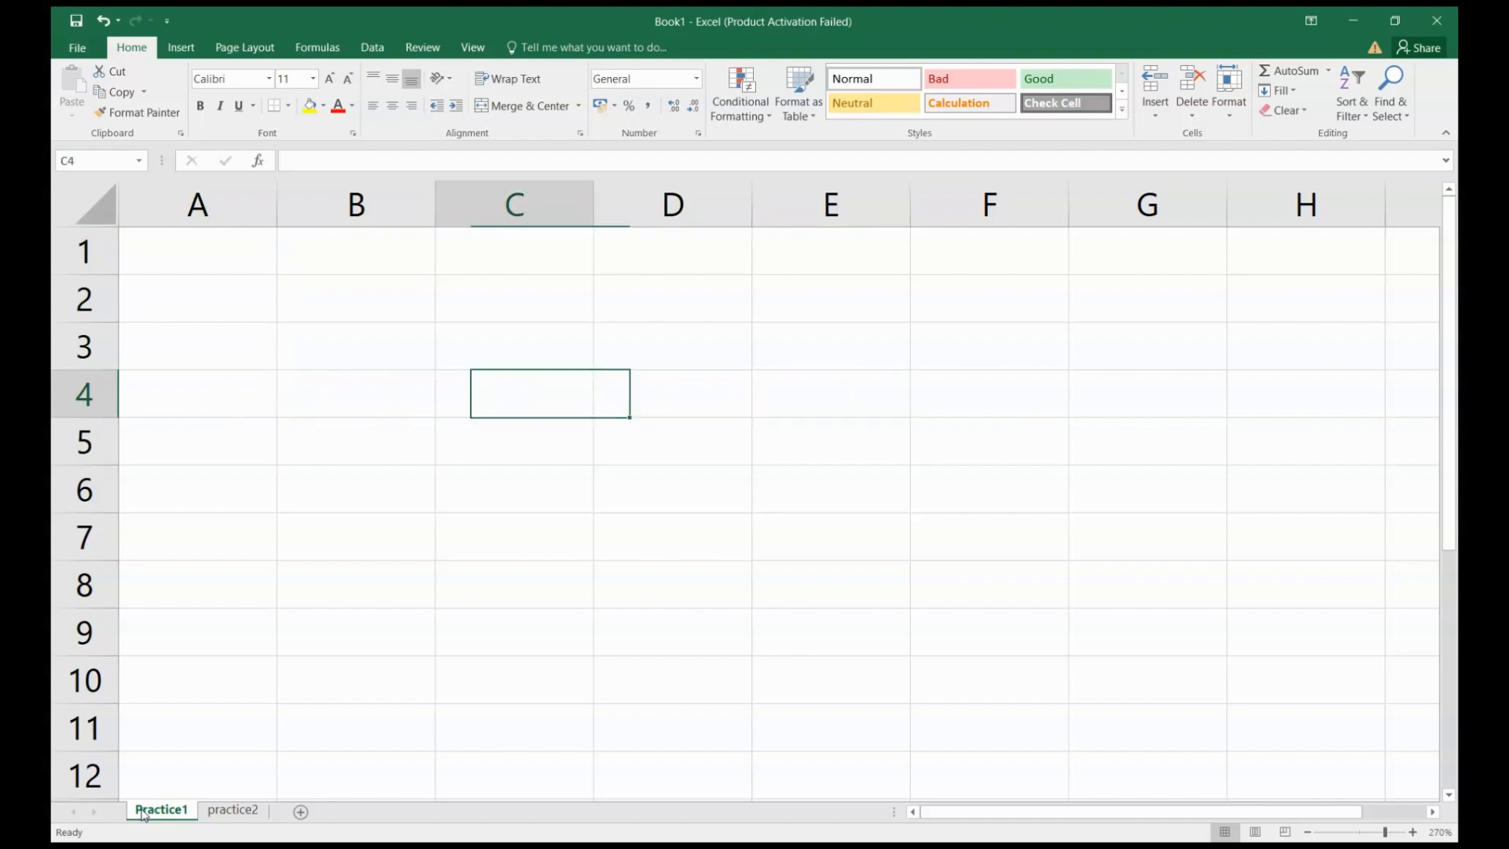
key(Up)
key(Up)
key(Up)
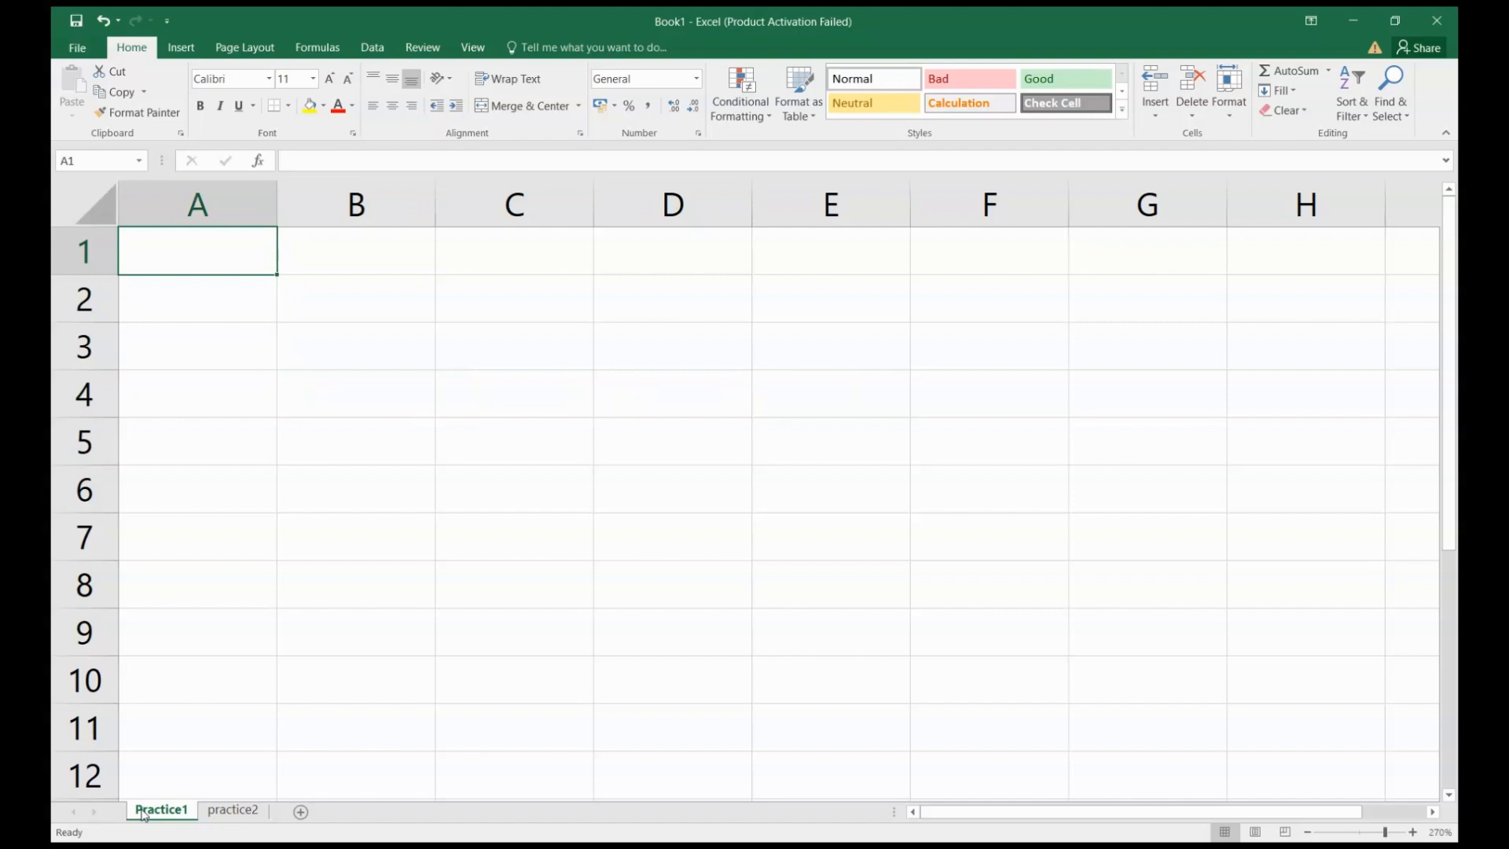
Enter the column headers S. No, Name and Class in cells A1 to C1 of Practice1
text(S. No)
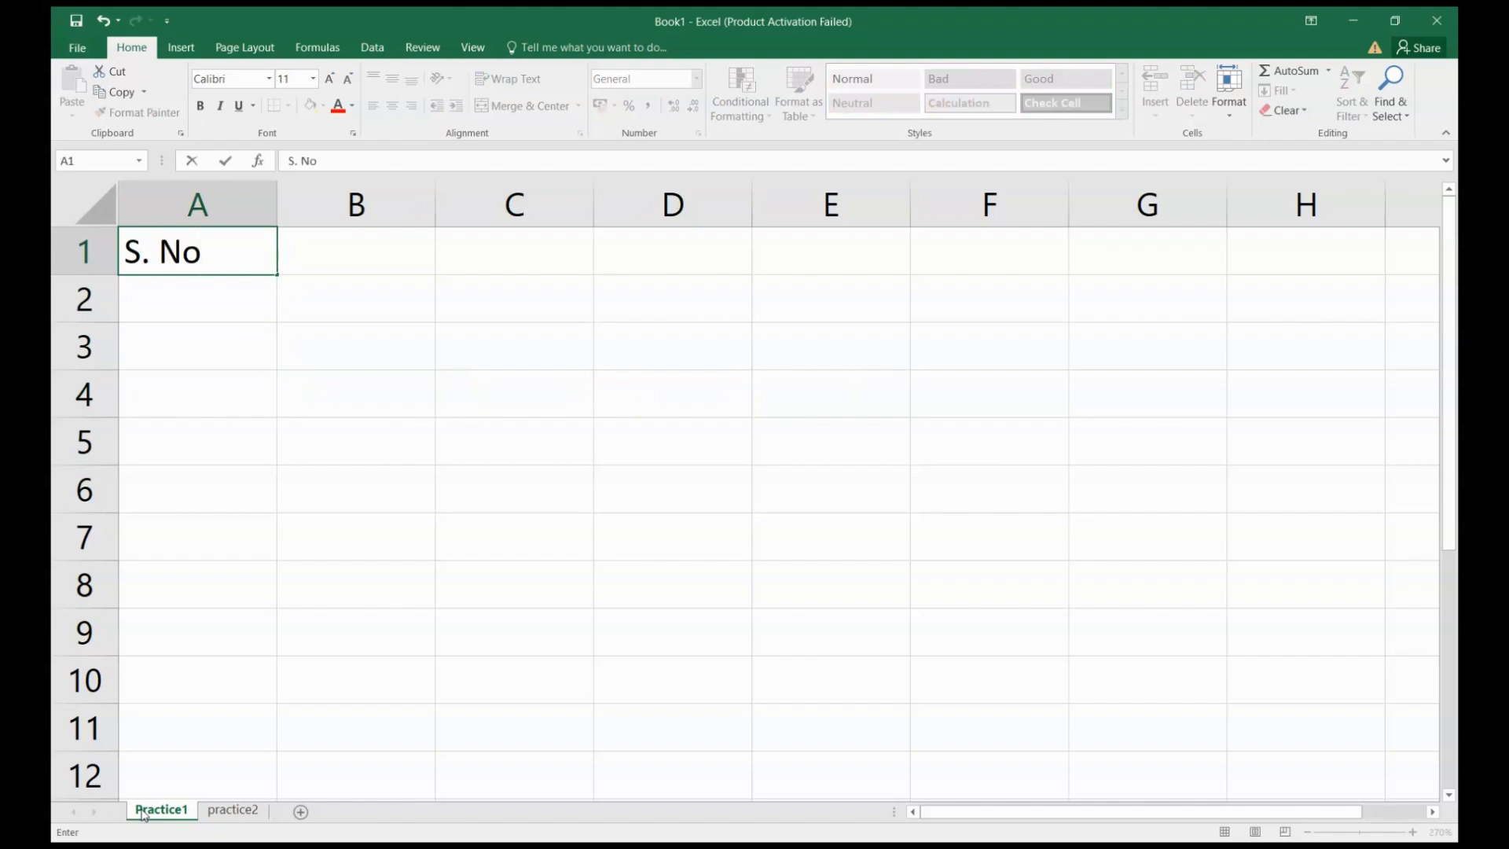
key(Tab)
text(Name)
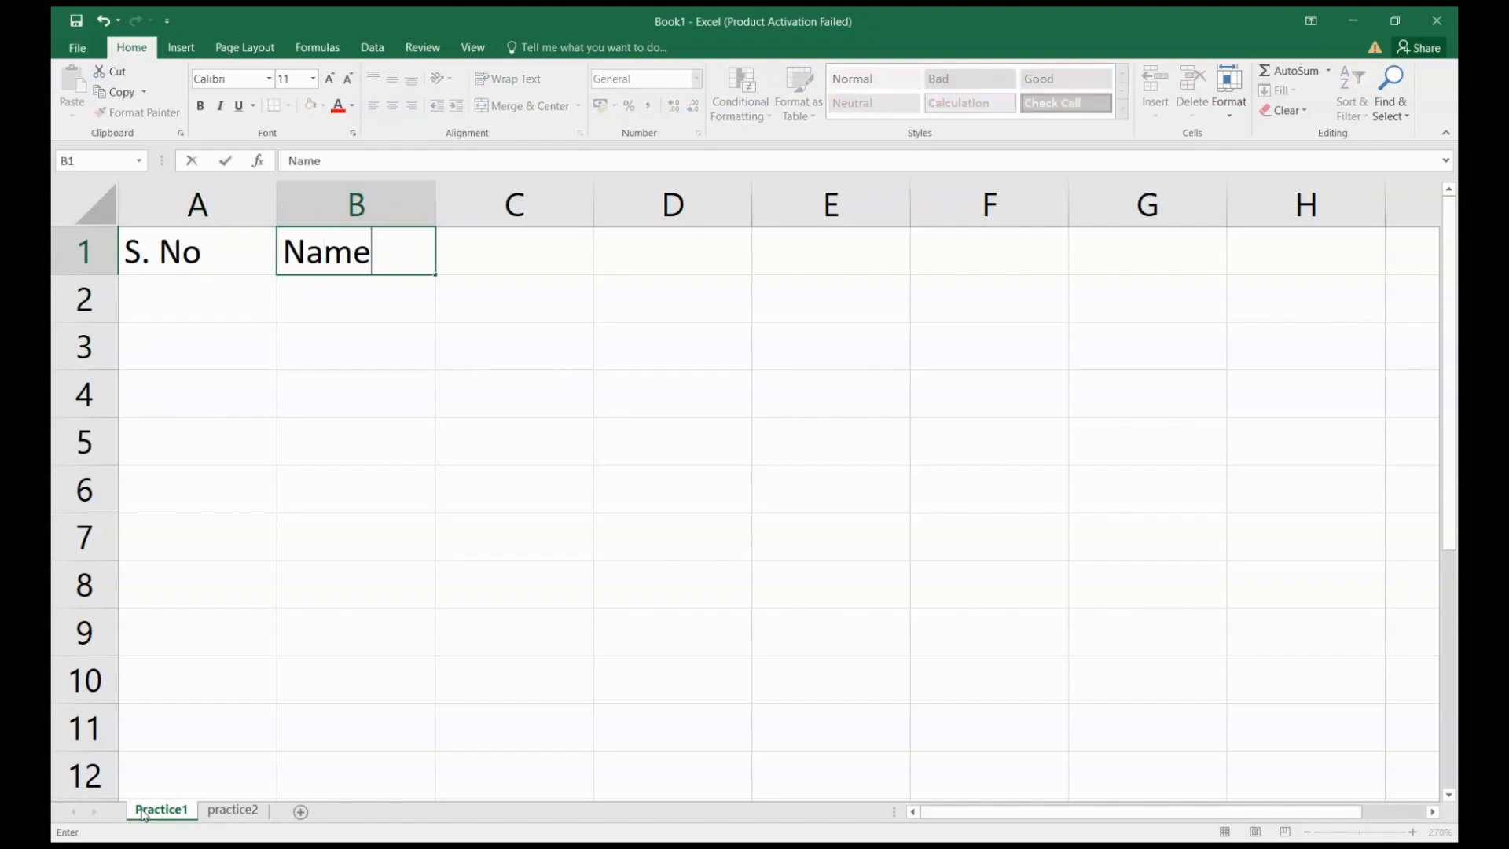
key(Tab)
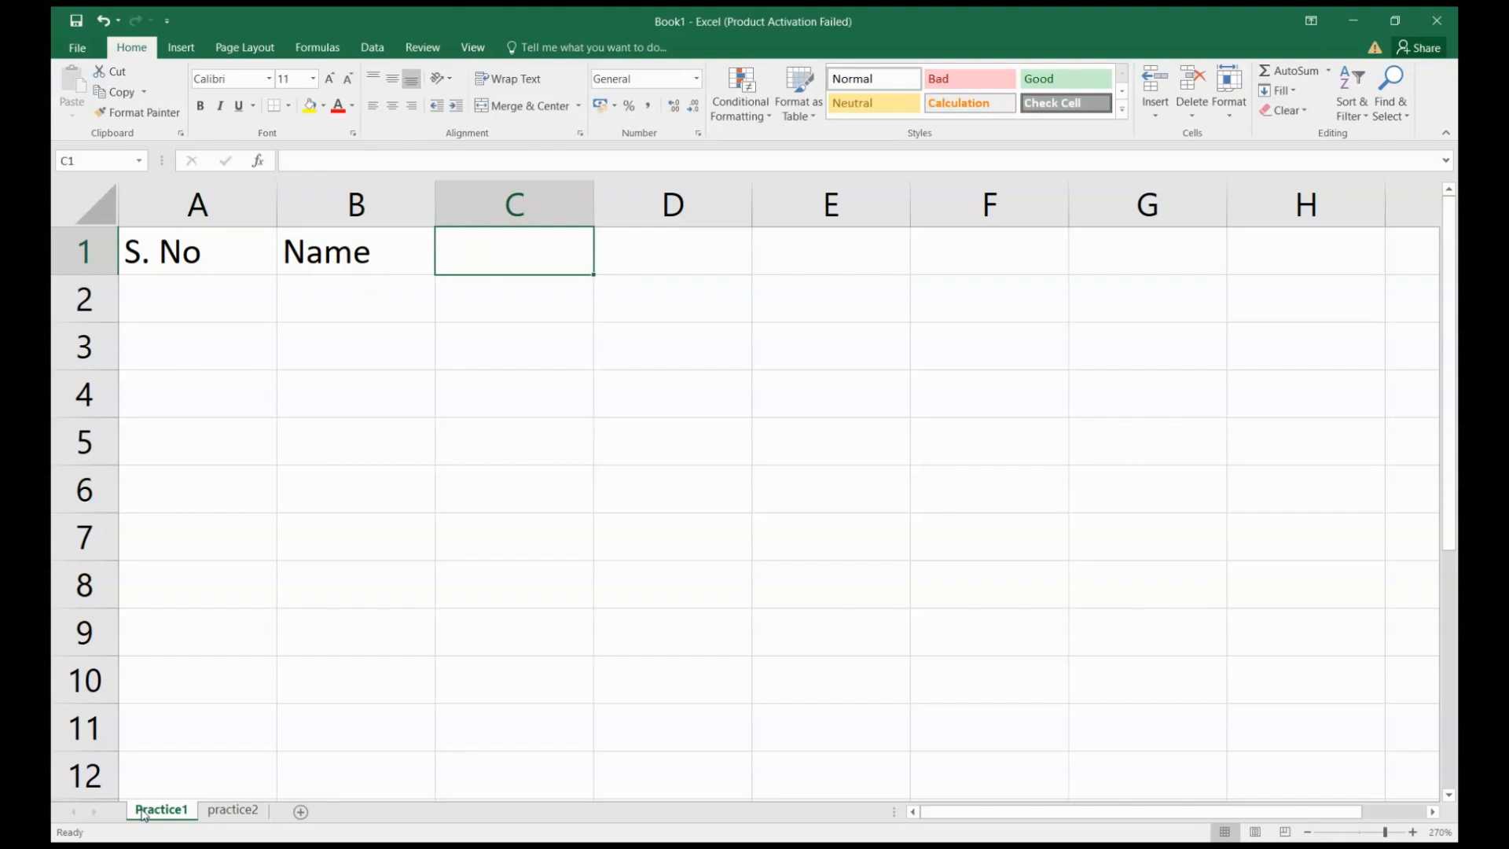
text(M)
key(BackSpace)
text(Class)
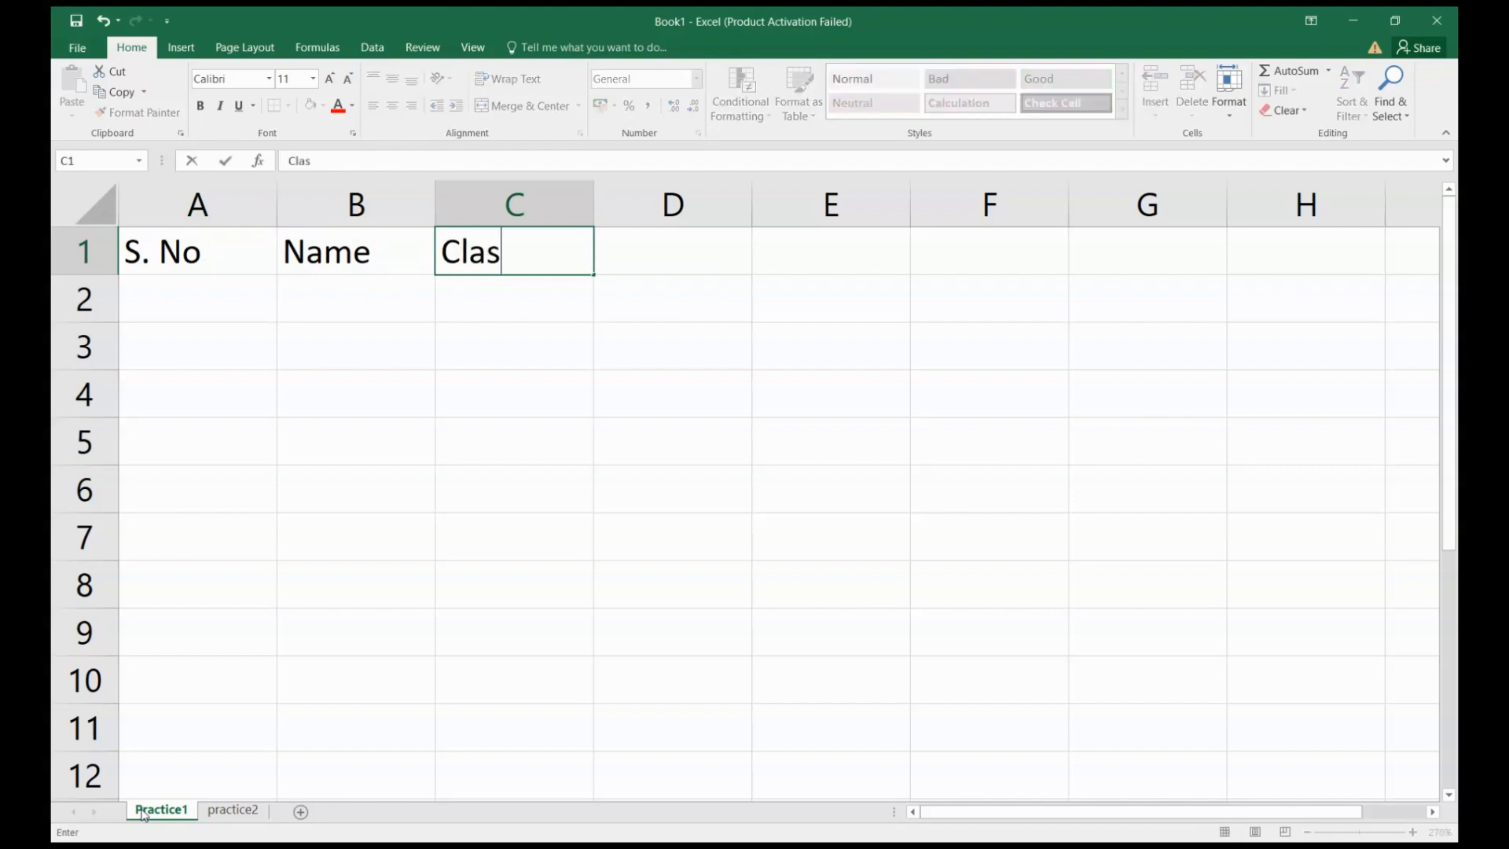
Enter the subject header English in cell D1, beside the Class header
key(Tab)
text(Mar)
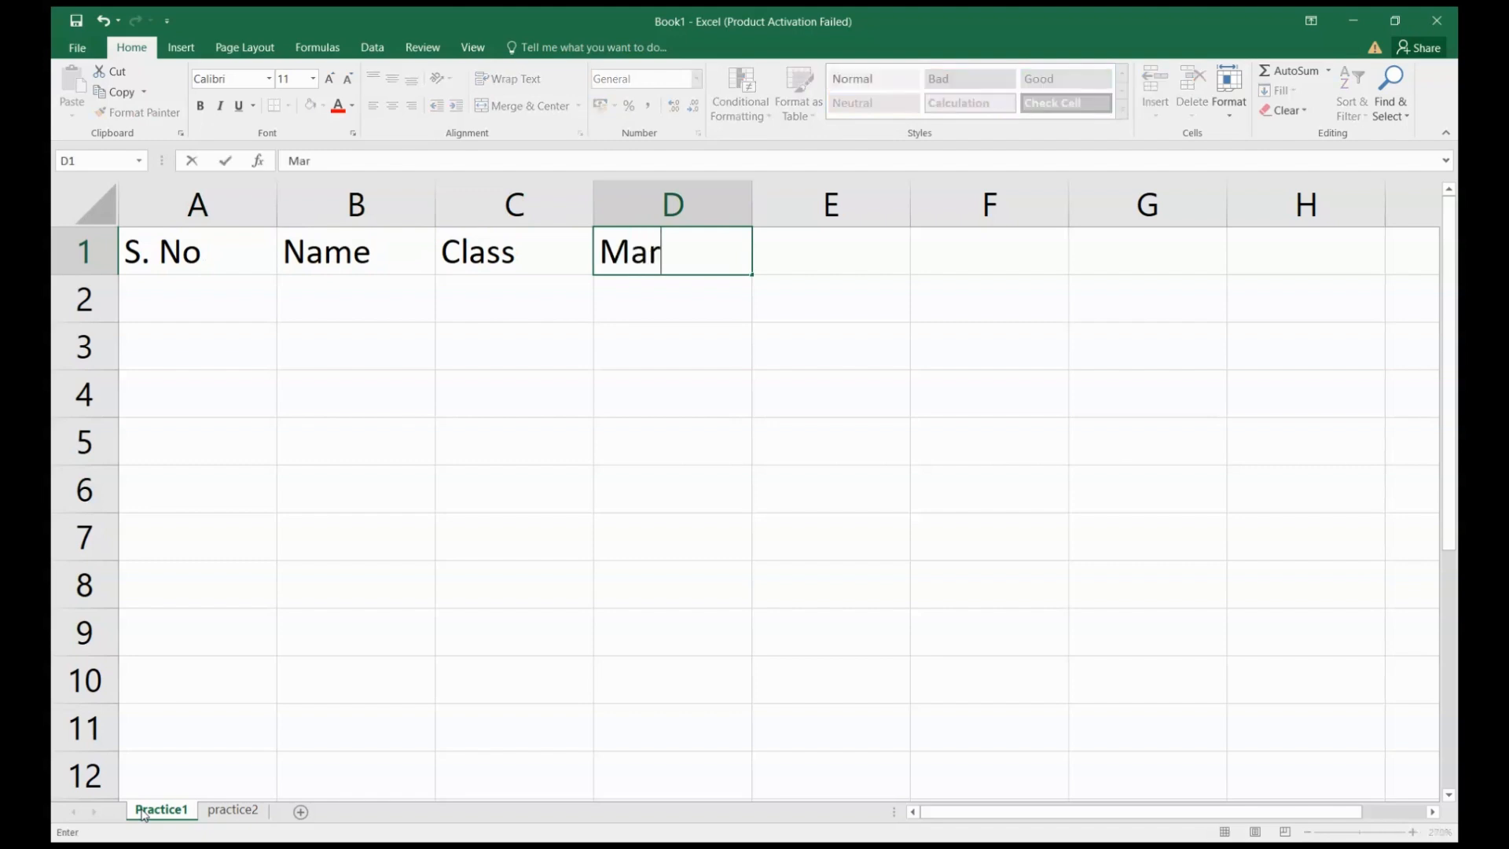
text(ks)
key(BackSpace)
key(BackSpace)
key(BackSpace)
key(BackSpace)
key(BackSpace)
text(En)
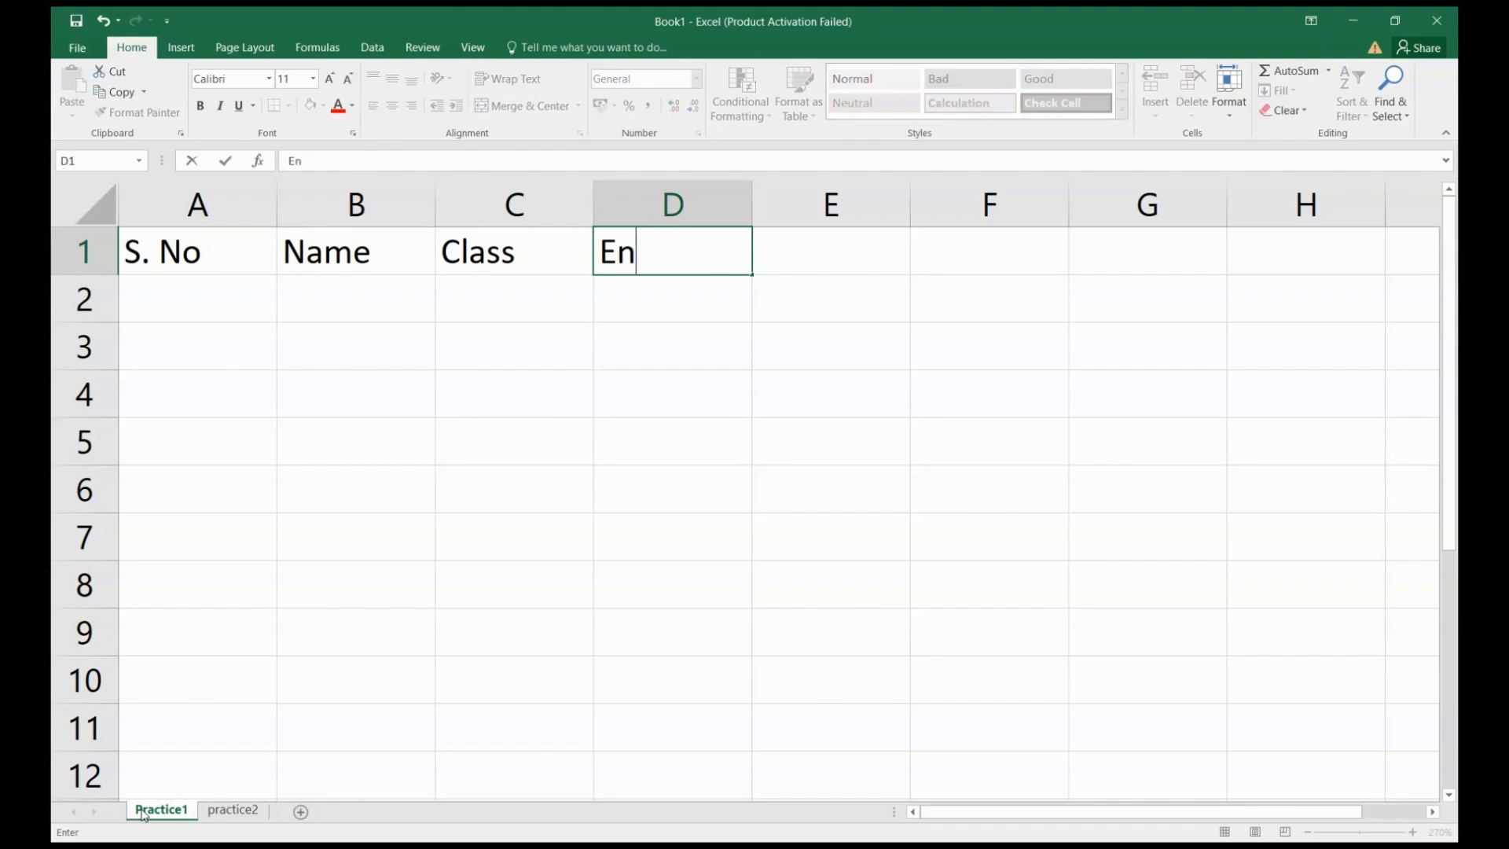
text(glish)
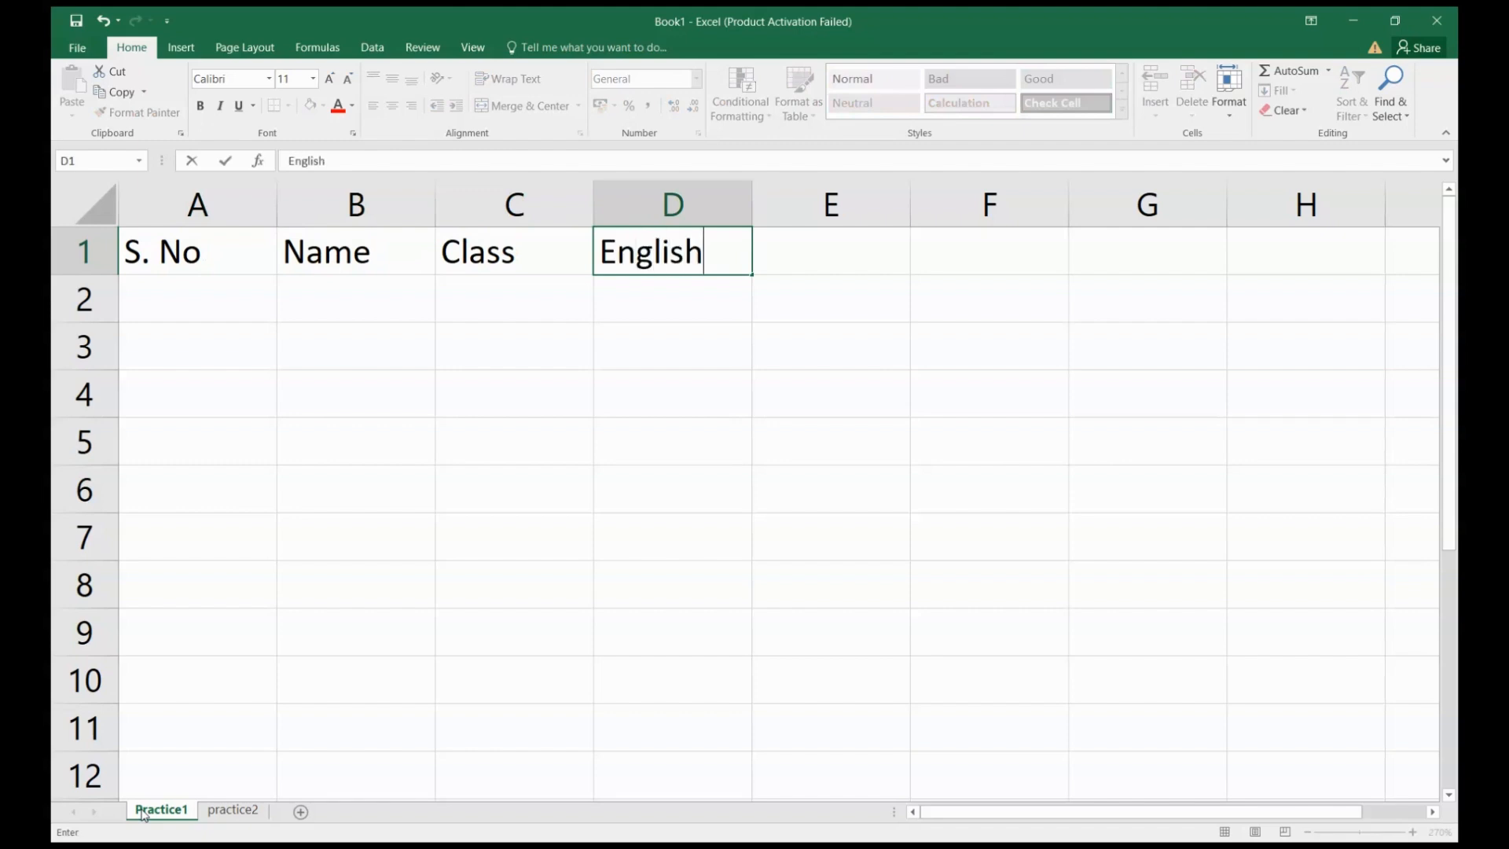
Enter the subject headers Hindi and Science in cells E1 and F1
key(Tab)
text(HIn)
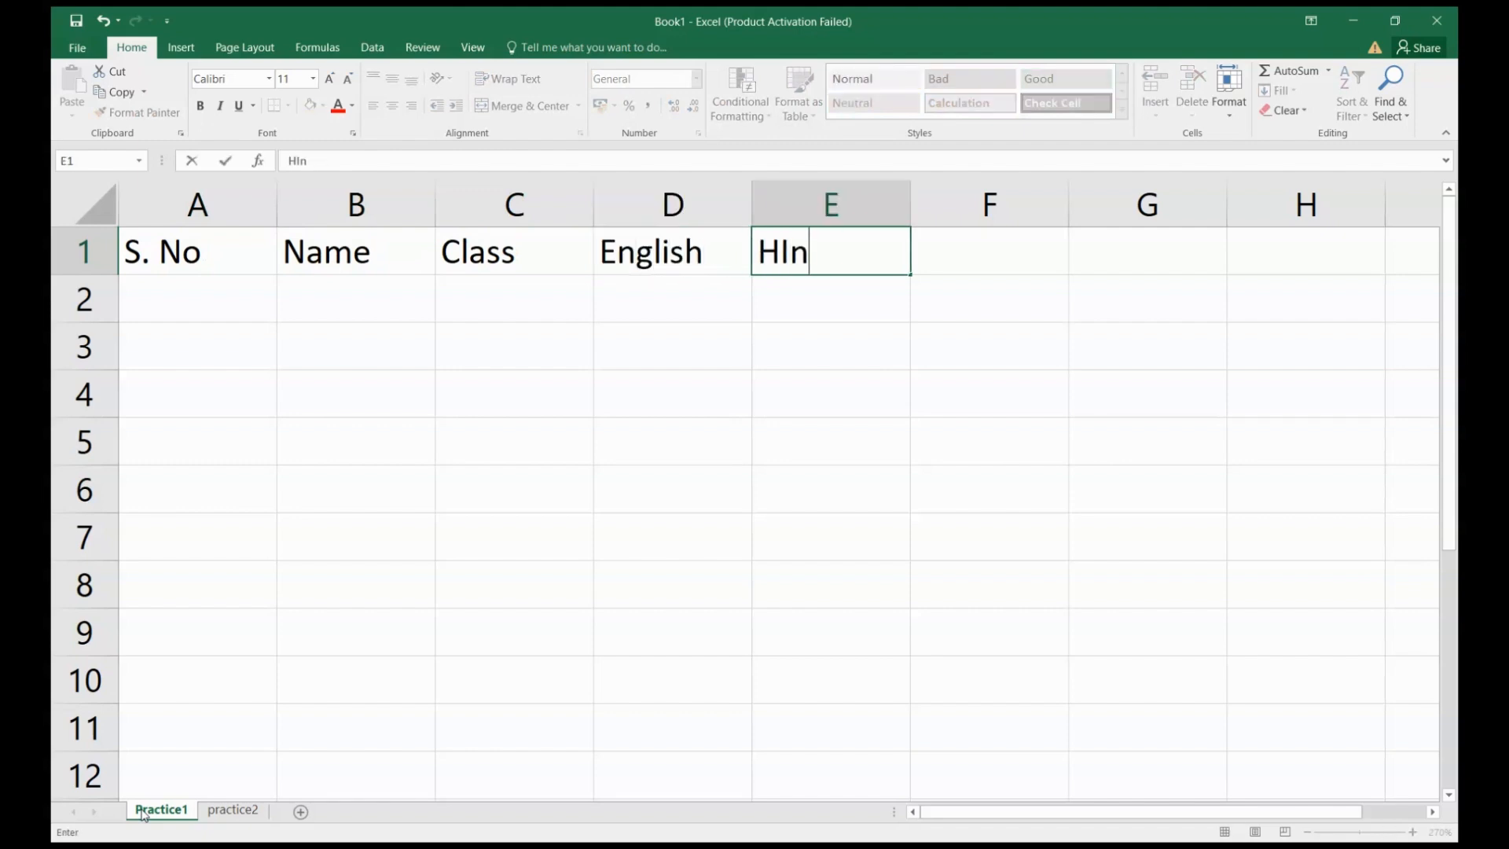
text(di)
key(BackSpace)
key(BackSpace)
key(BackSpace)
key(BackSpace)
text(indi)
key(Tab)
text(Science)
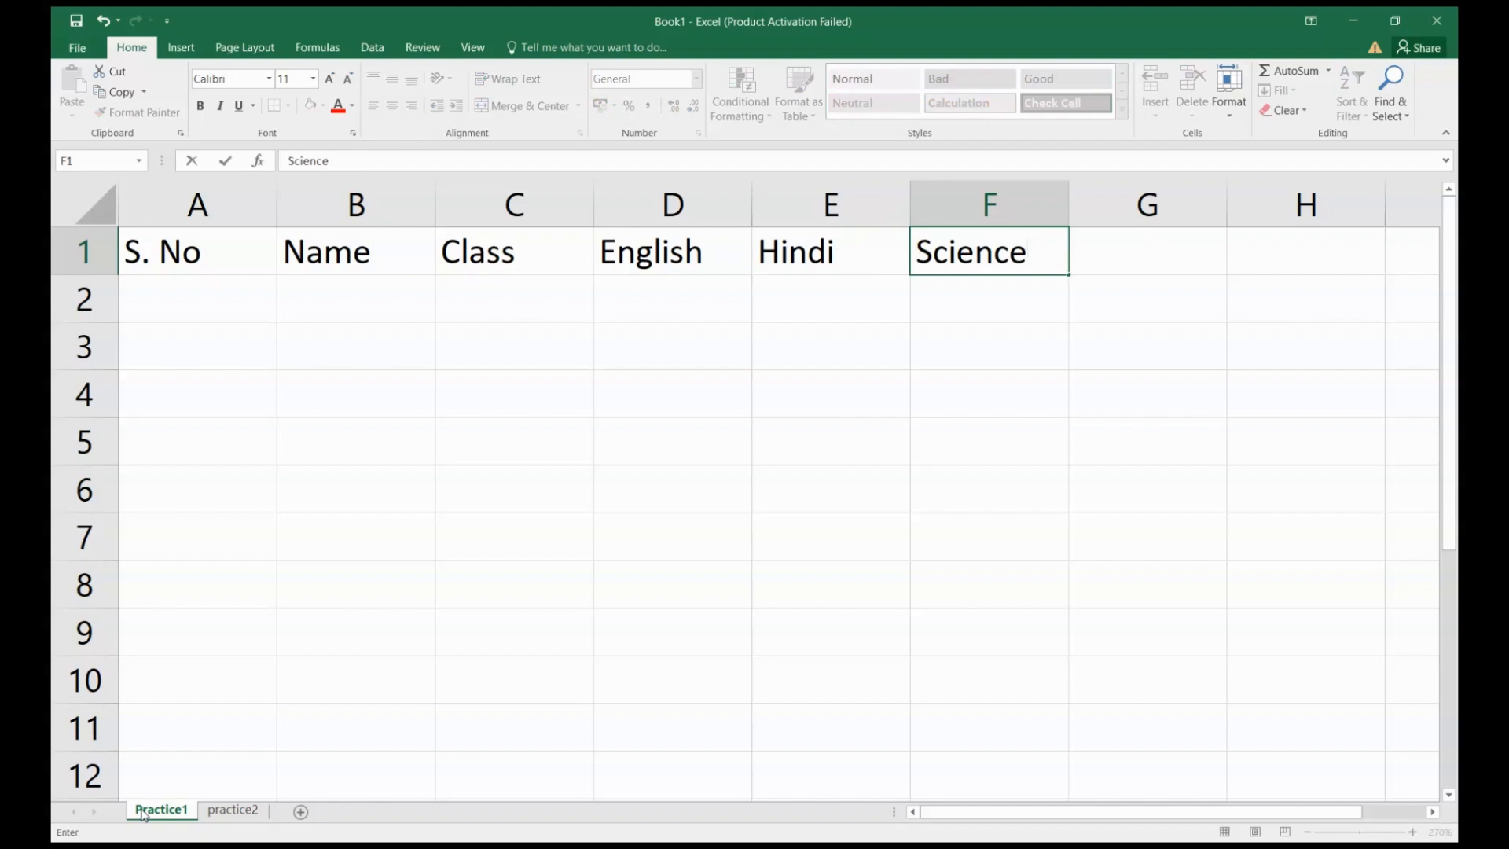
key(Return)
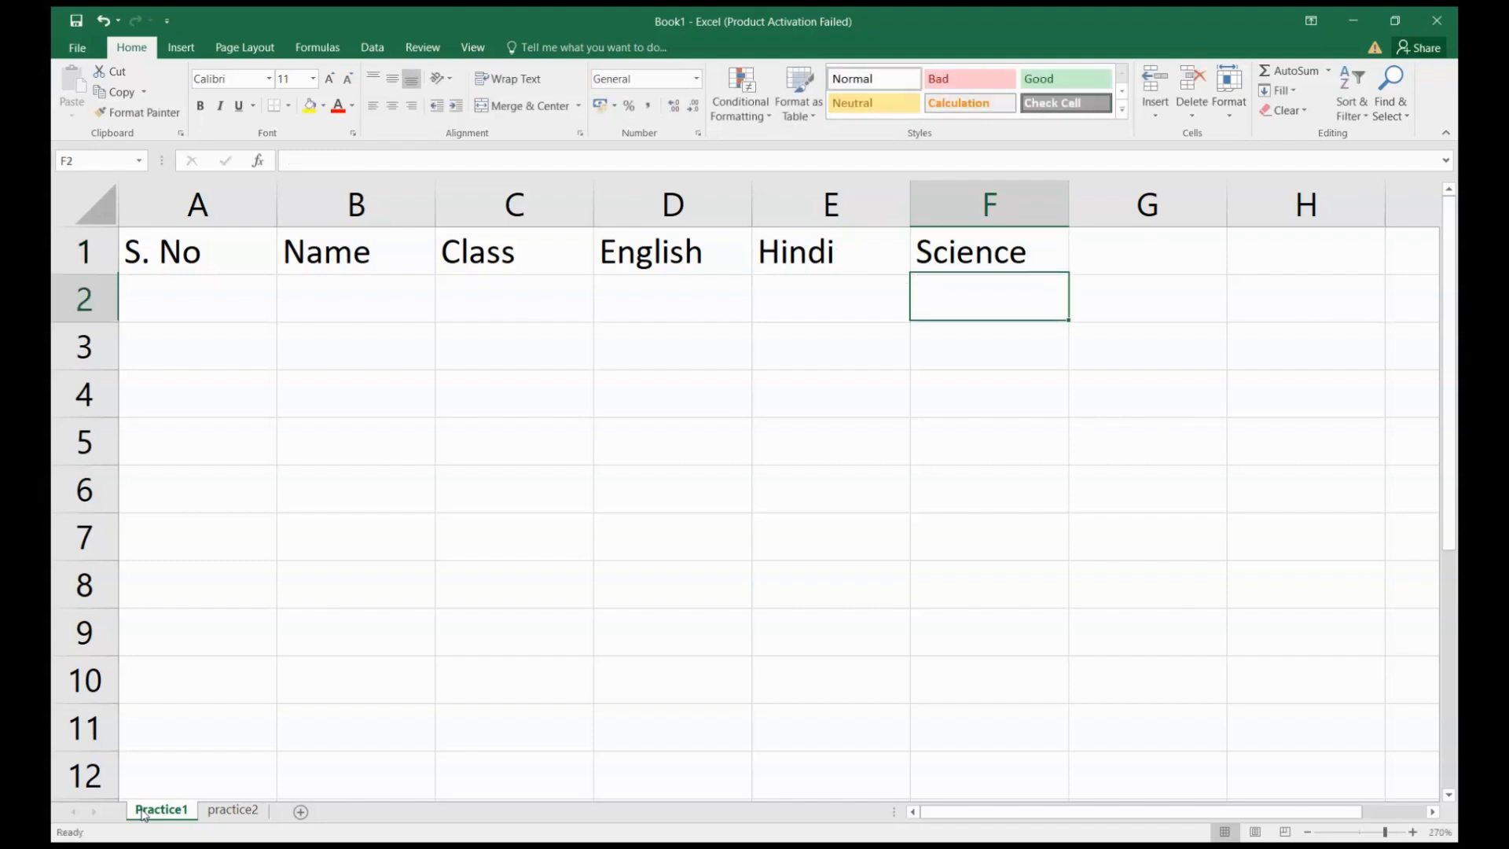
Fill cells A2 to C2 with serial number 1, the first student's name and class 5
key(Left)
text(1)
key(Tab)
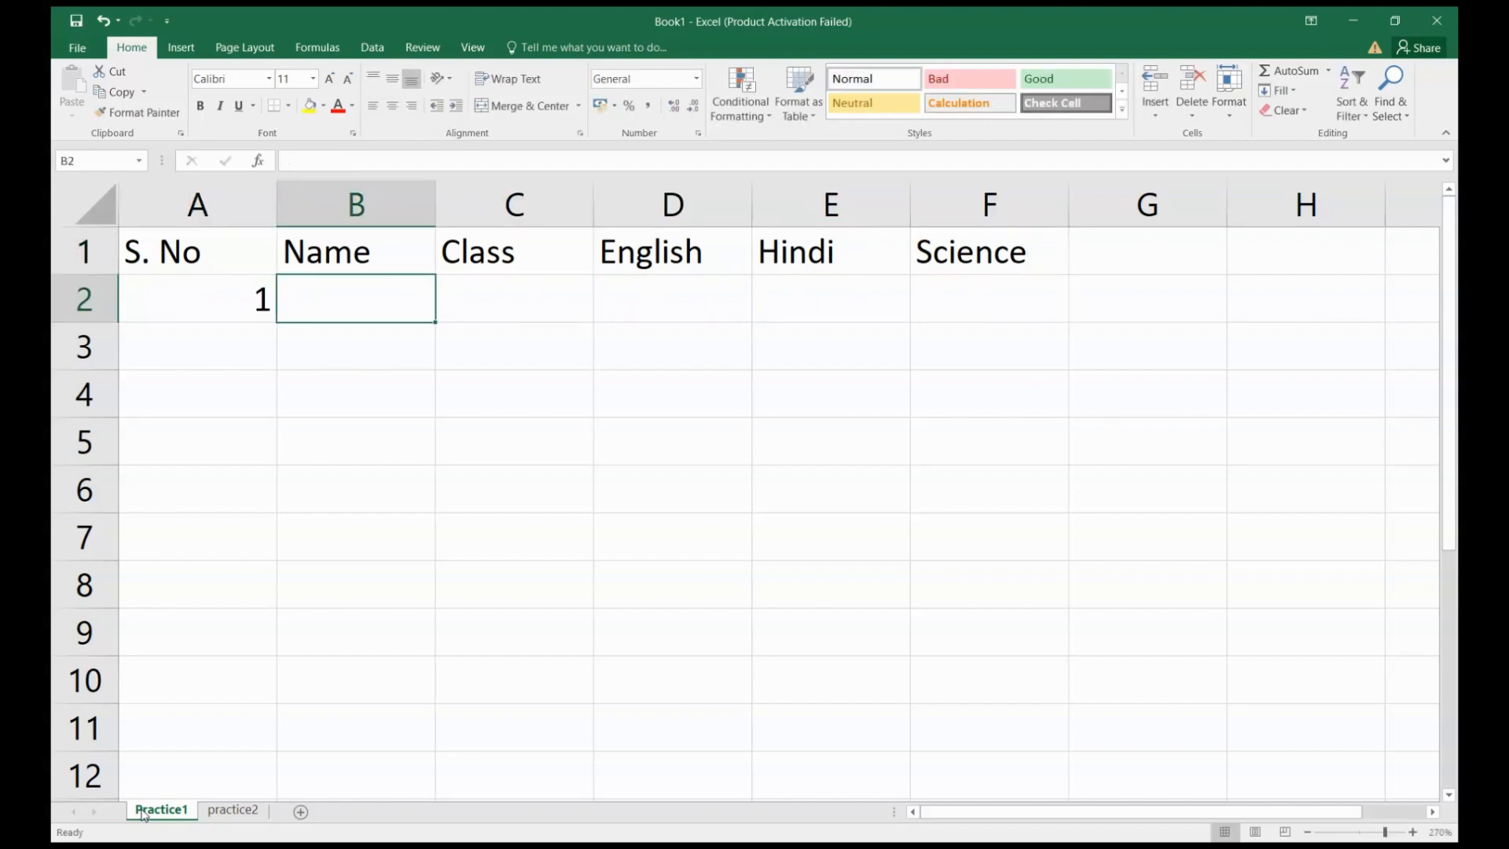
text(Ram)
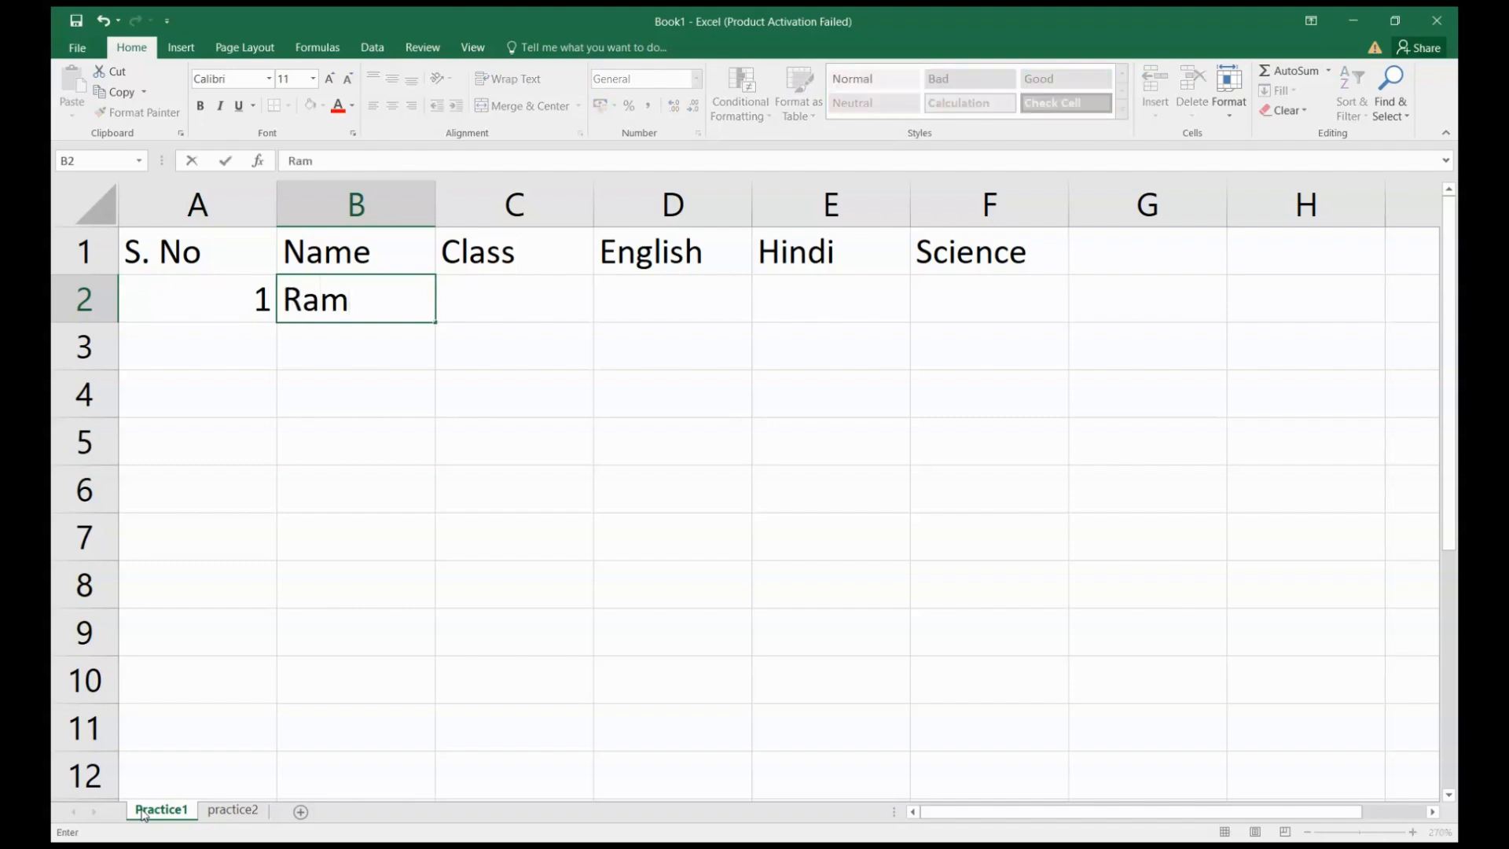
key(Tab)
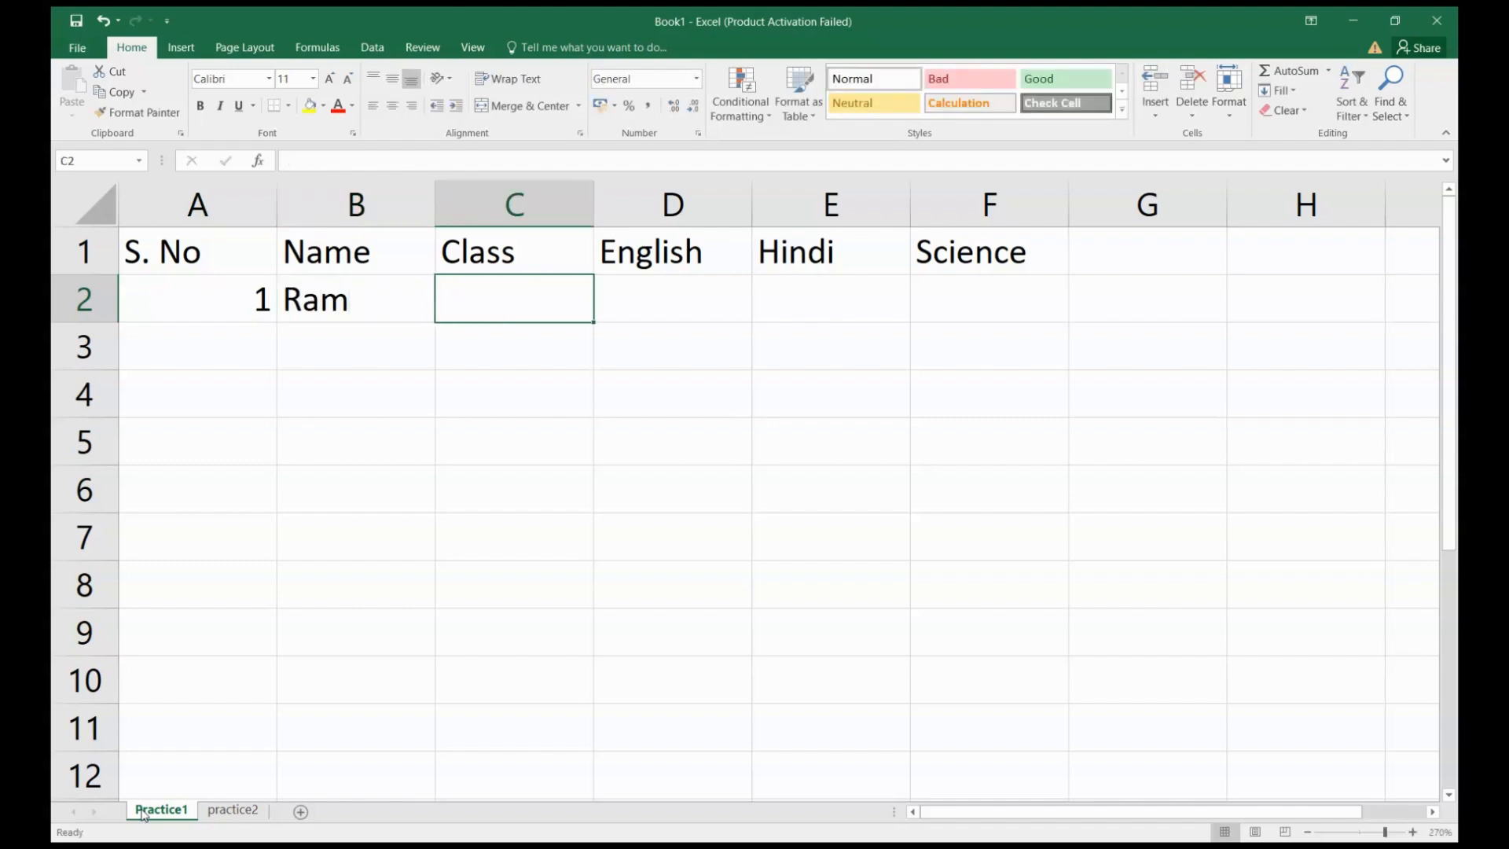
text(5)
key(Tab)
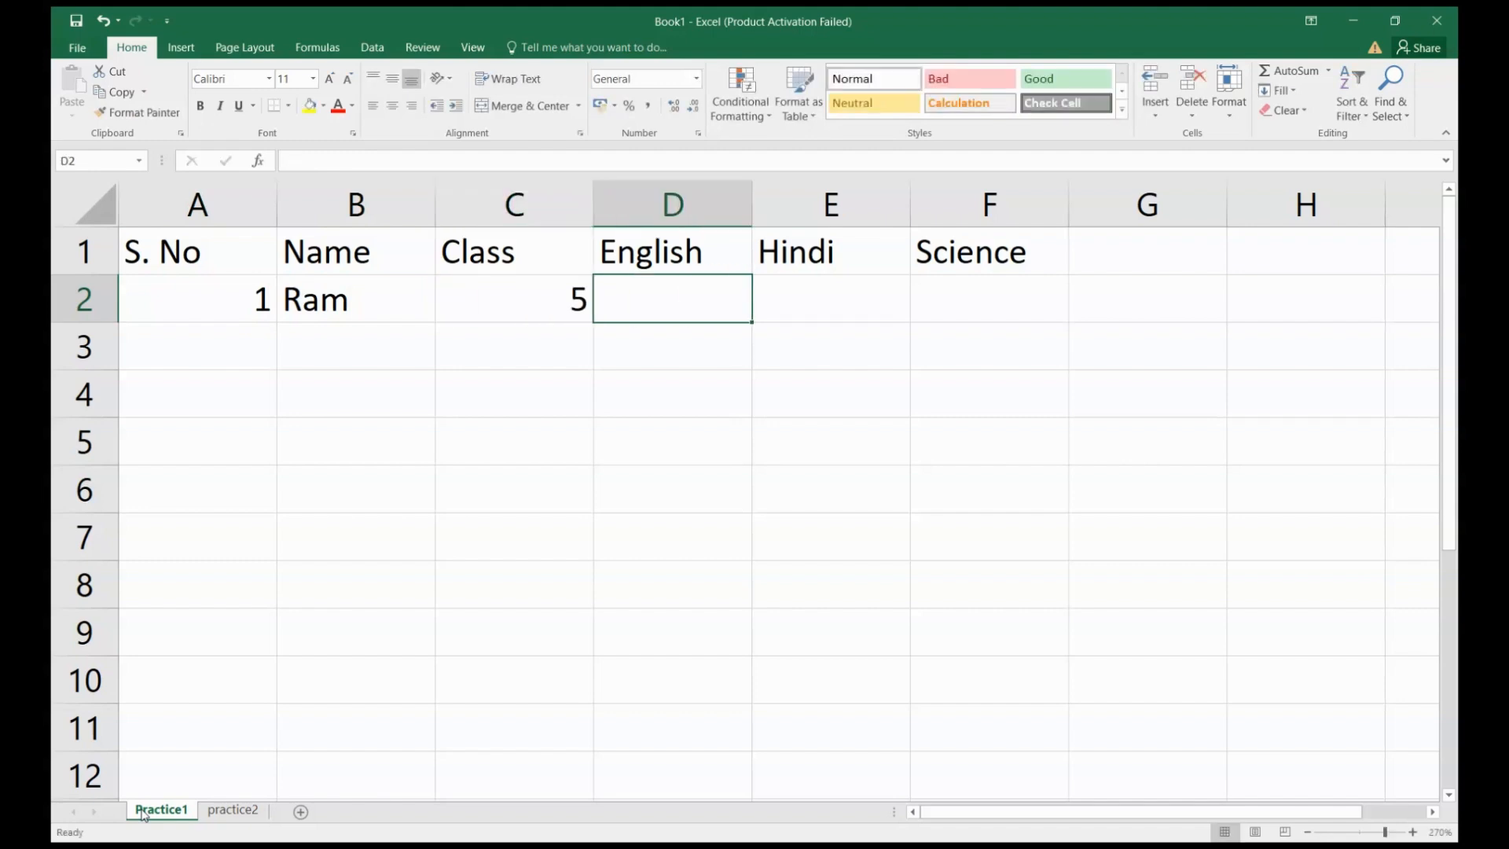
Enter the first student's marks in row 2: 100 for English, 90 for Hindi and 80 for Science
text(1)
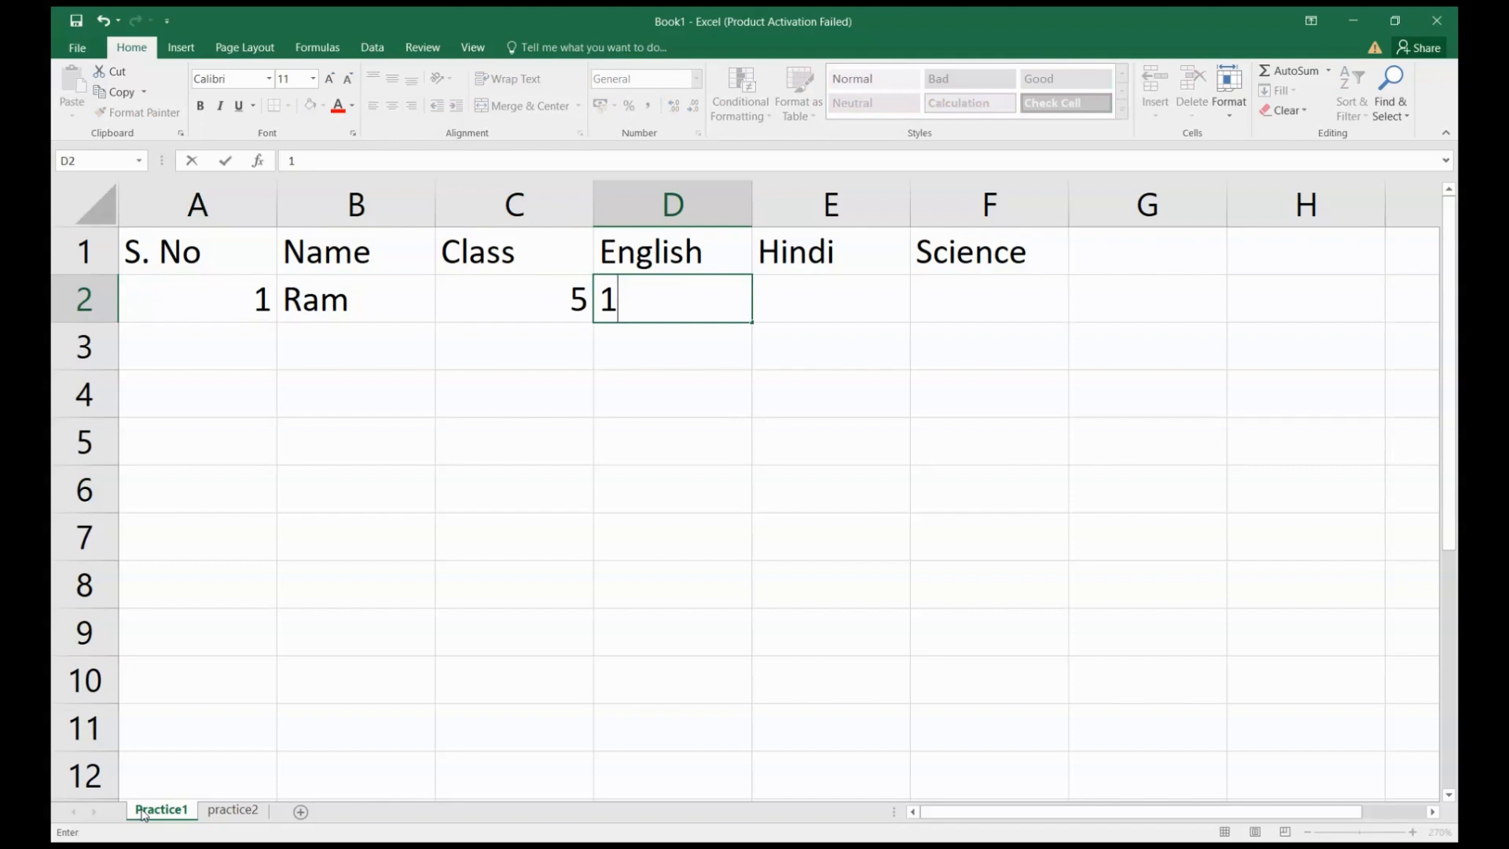
text(00)
key(Tab)
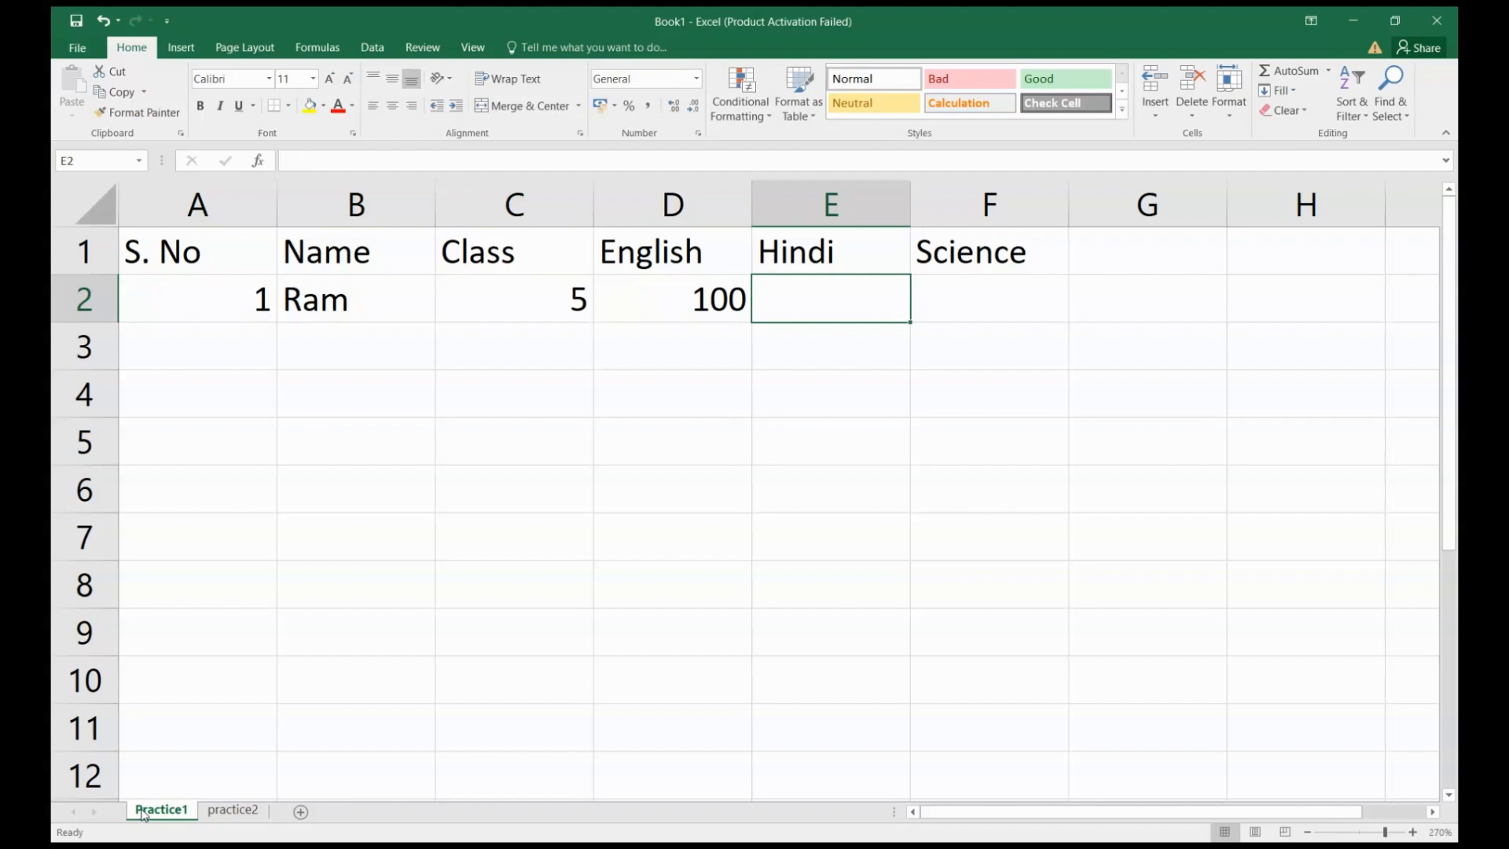
text(9)
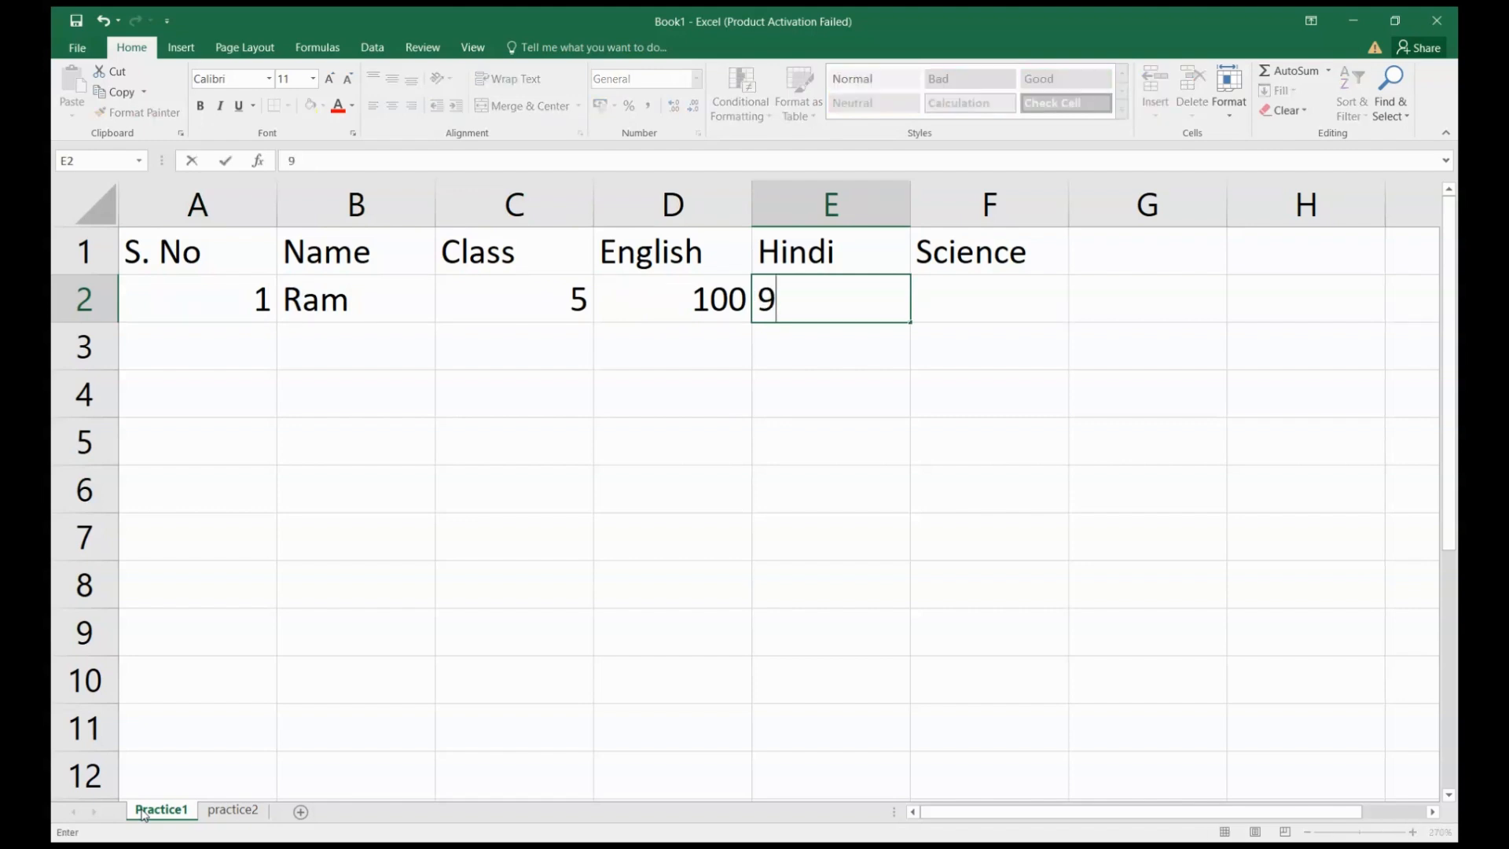
text(0)
key(Tab)
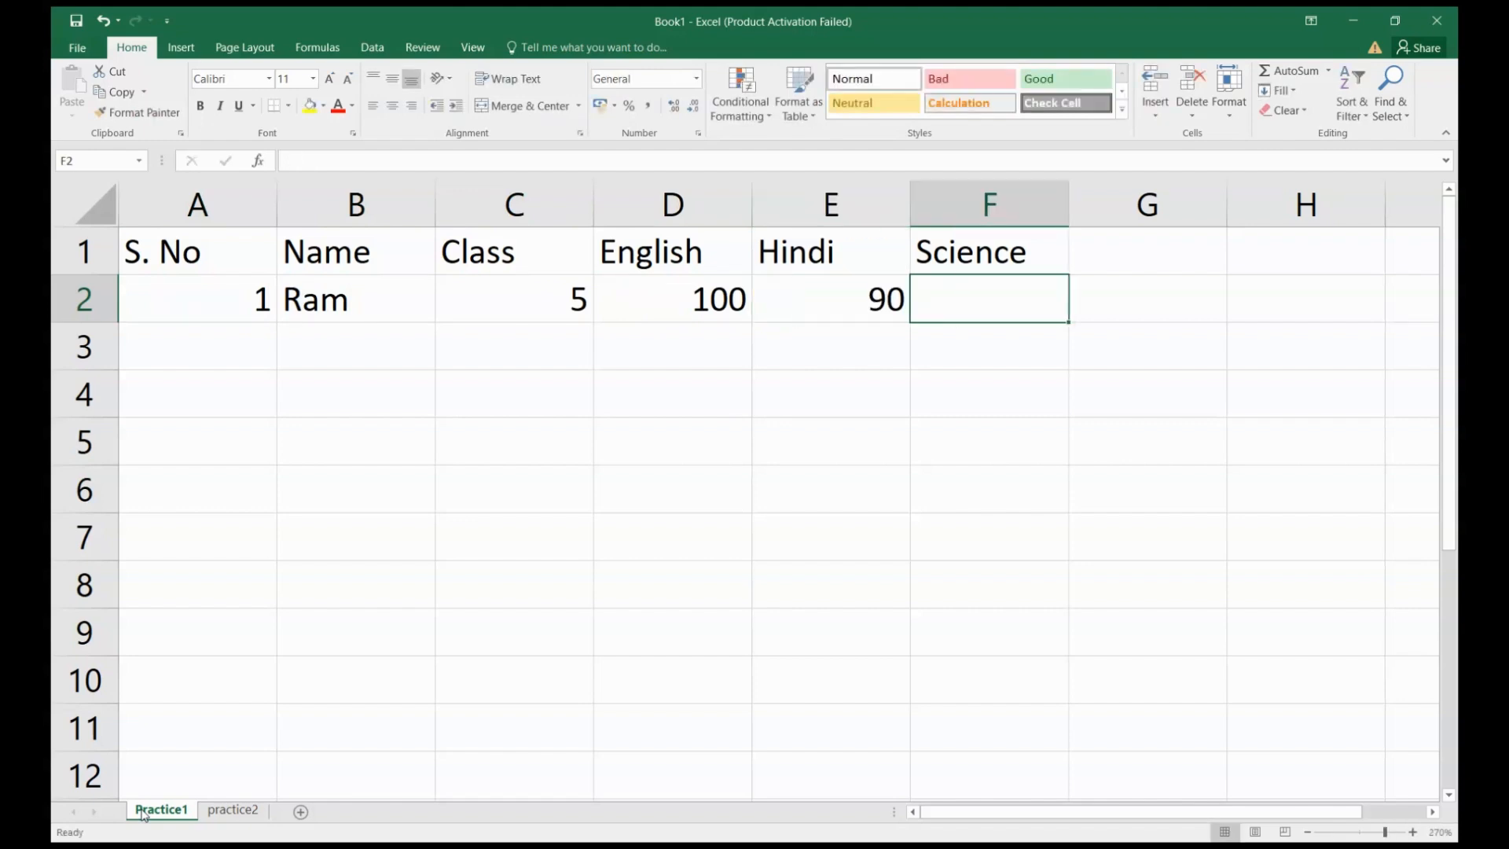
text(80)
key(Return)
Begin row 3 with serial number 2 in A3 and the second student's name in B3
key(Left)
key(Left)
key(Left)
key(Left)
key(Left)
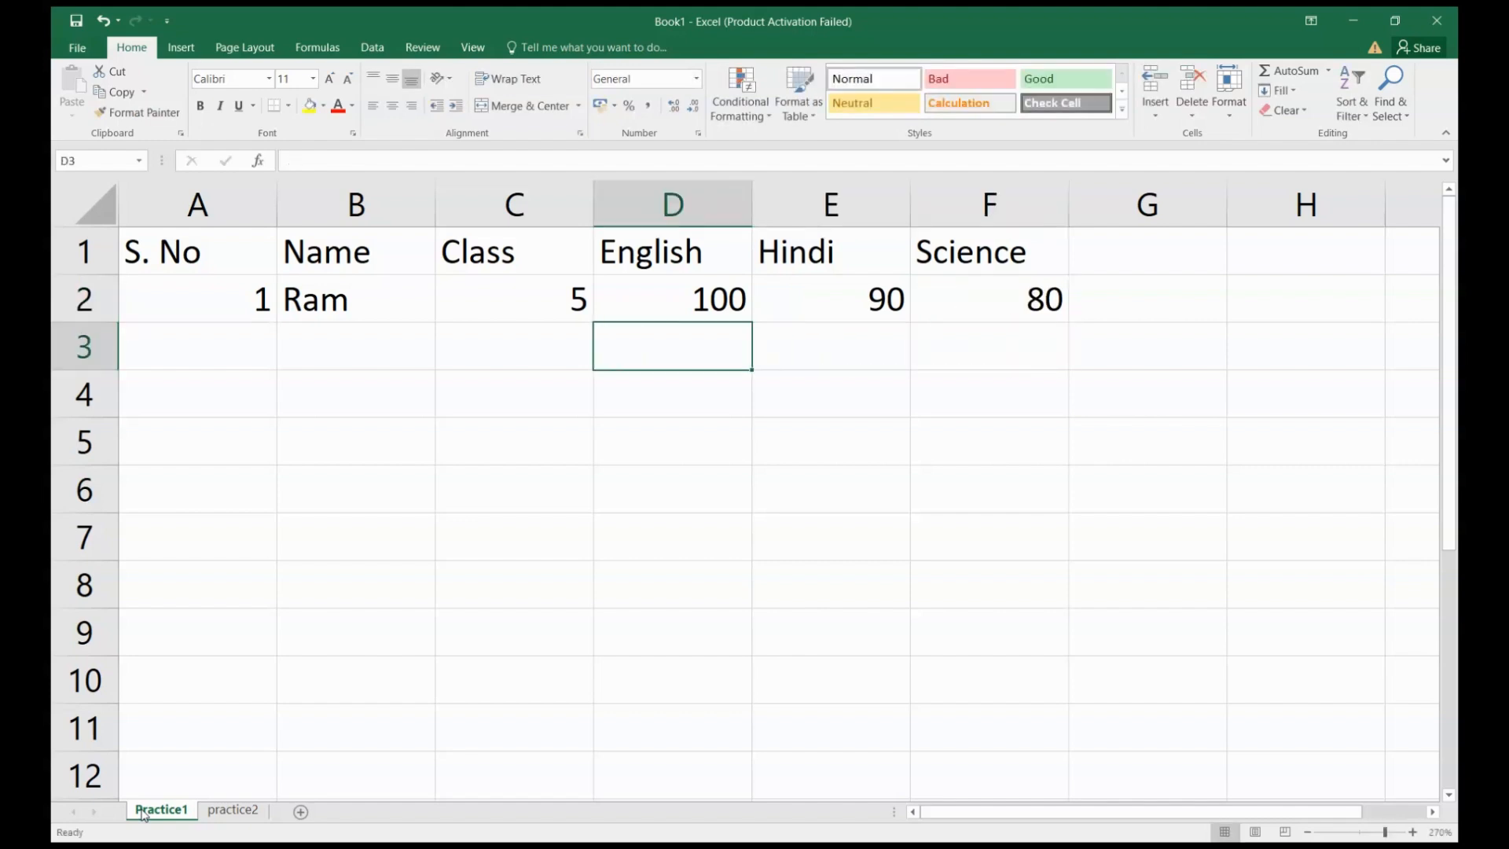
text(2)
key(Tab)
text(Shayam)
key(Tab)
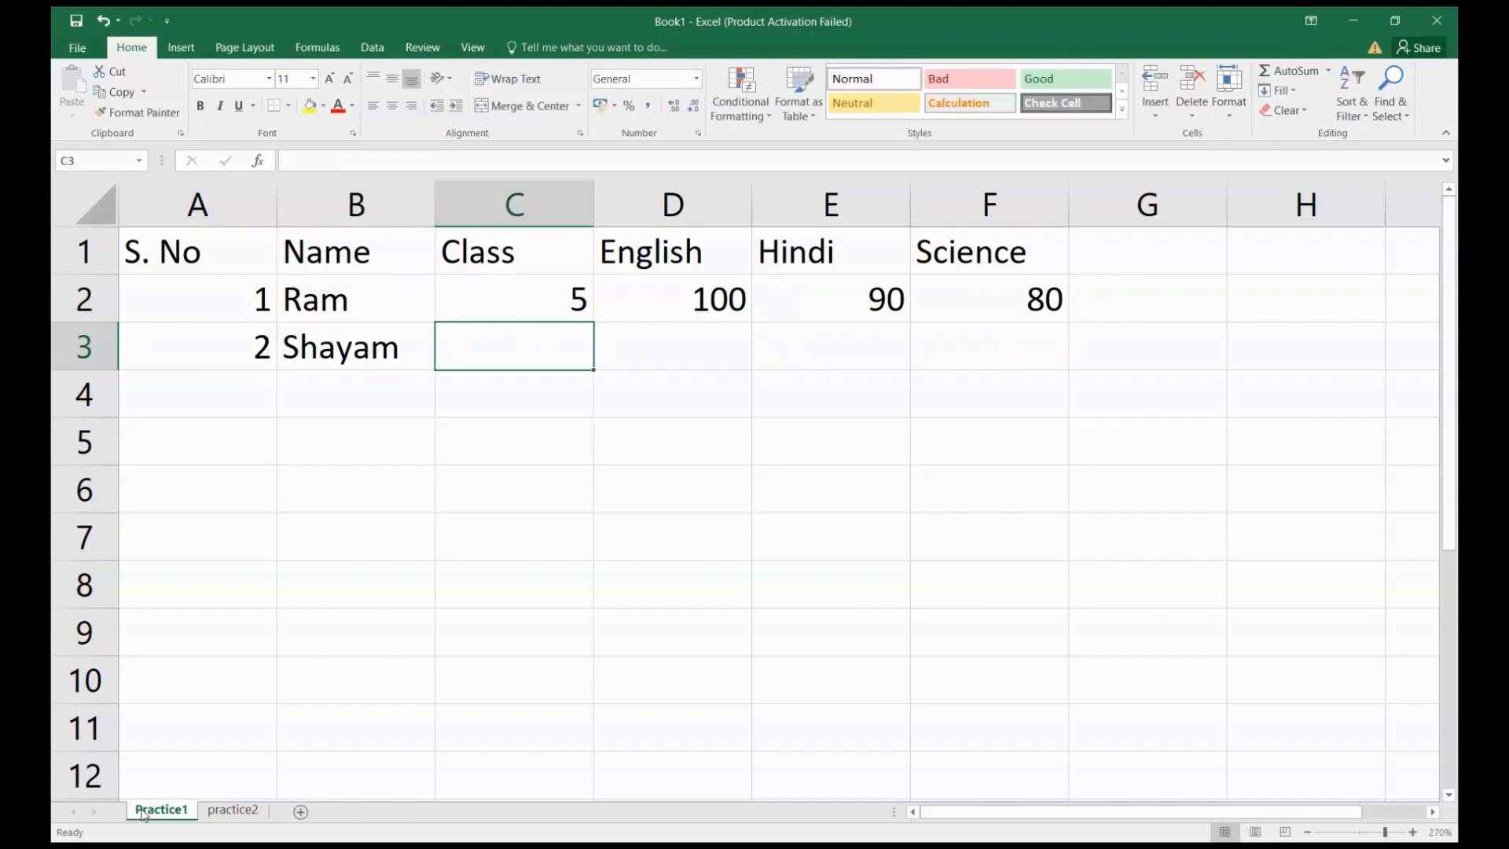
Enter class 5 for the second student in cell C3
text(%)
key(BackSpace)
text(5`)
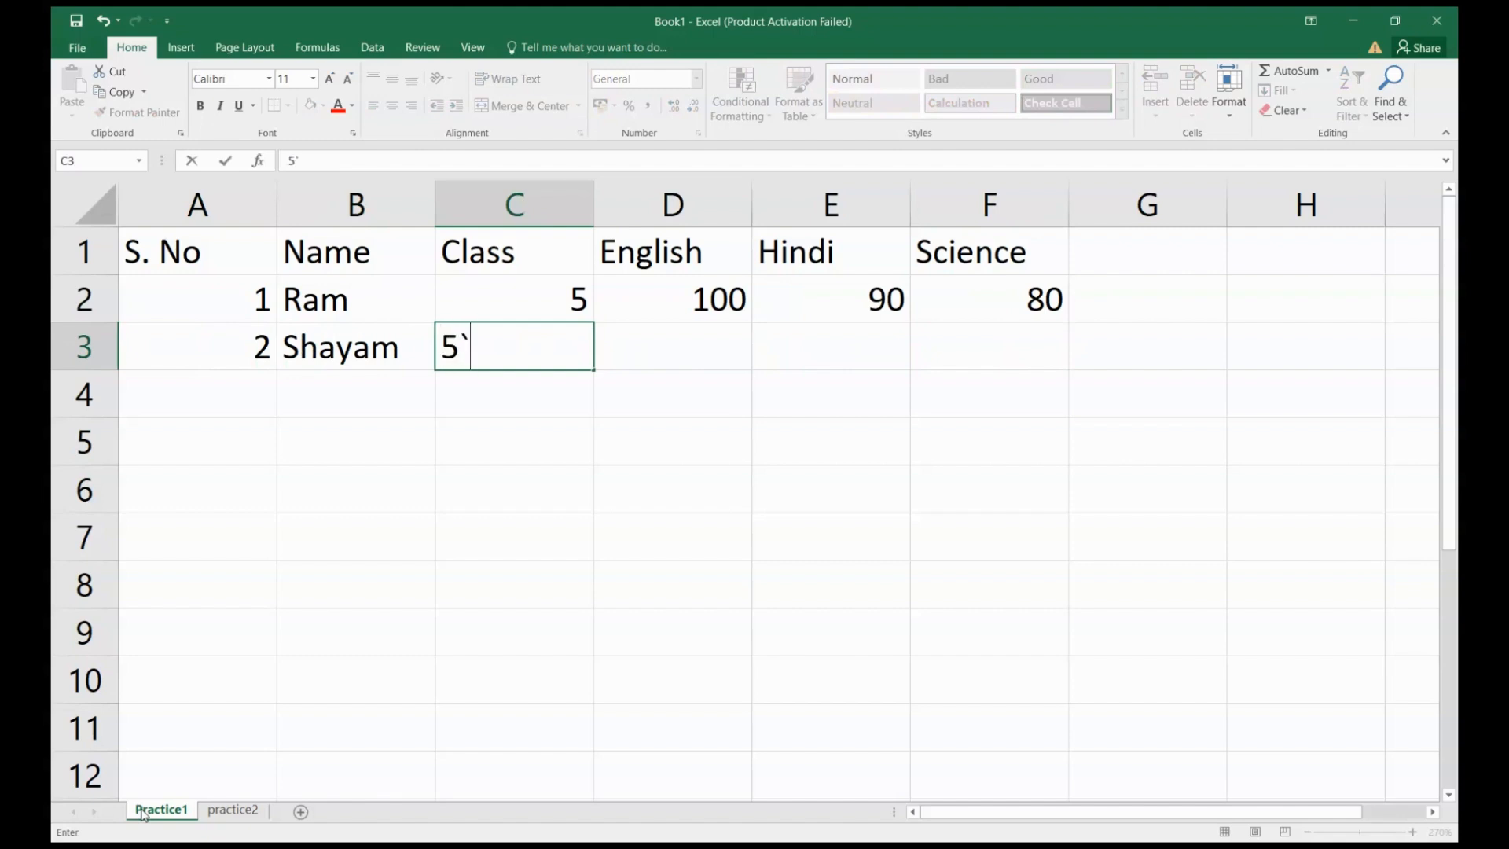
key(BackSpace)
key(Tab)
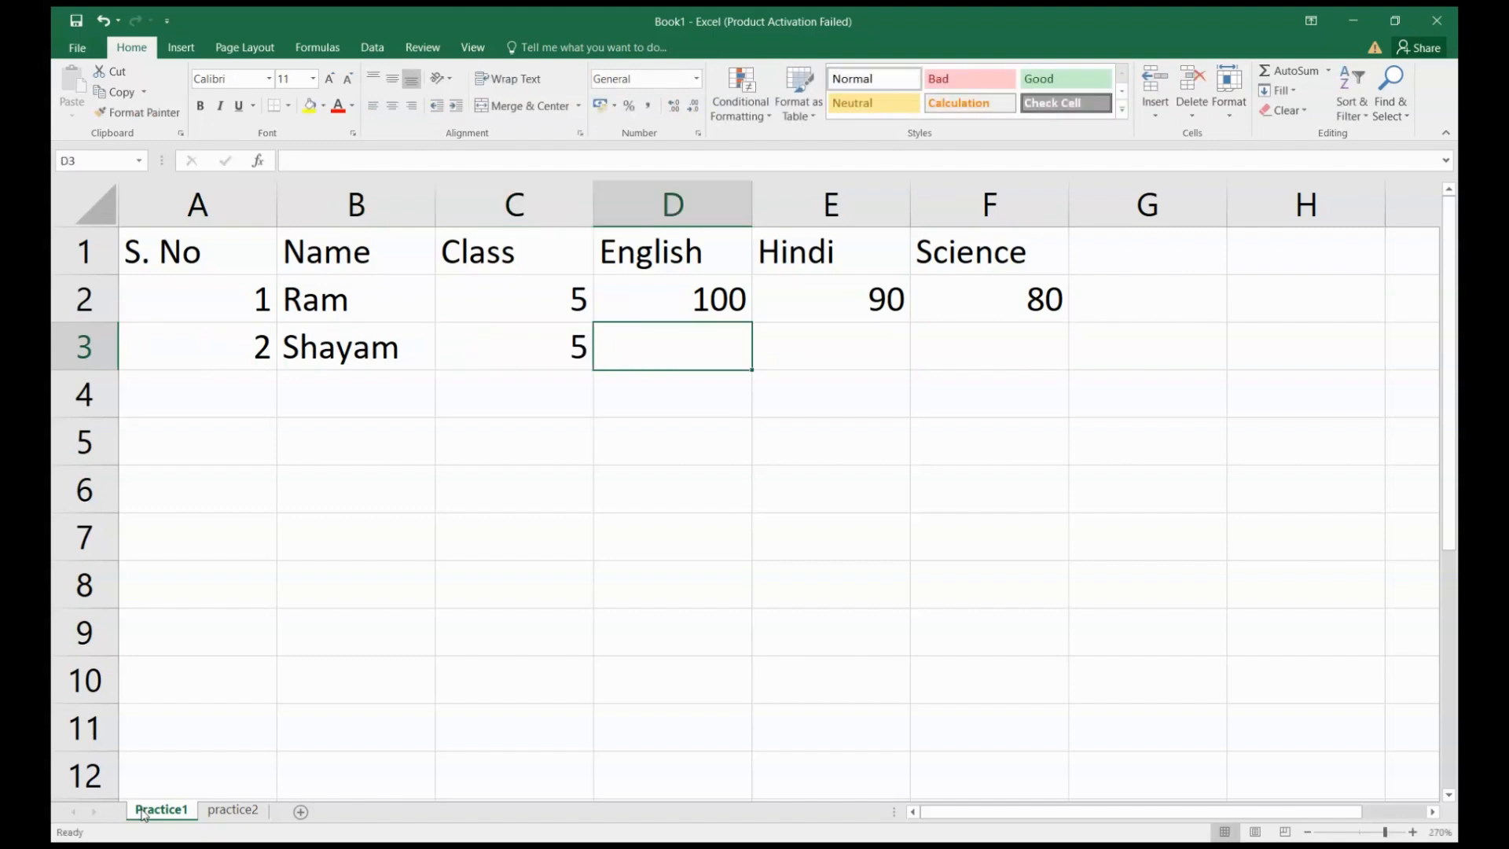
Enter the second student's marks in row 3: 76 for English, 58 for Hindi and 70 for Science
text(7)
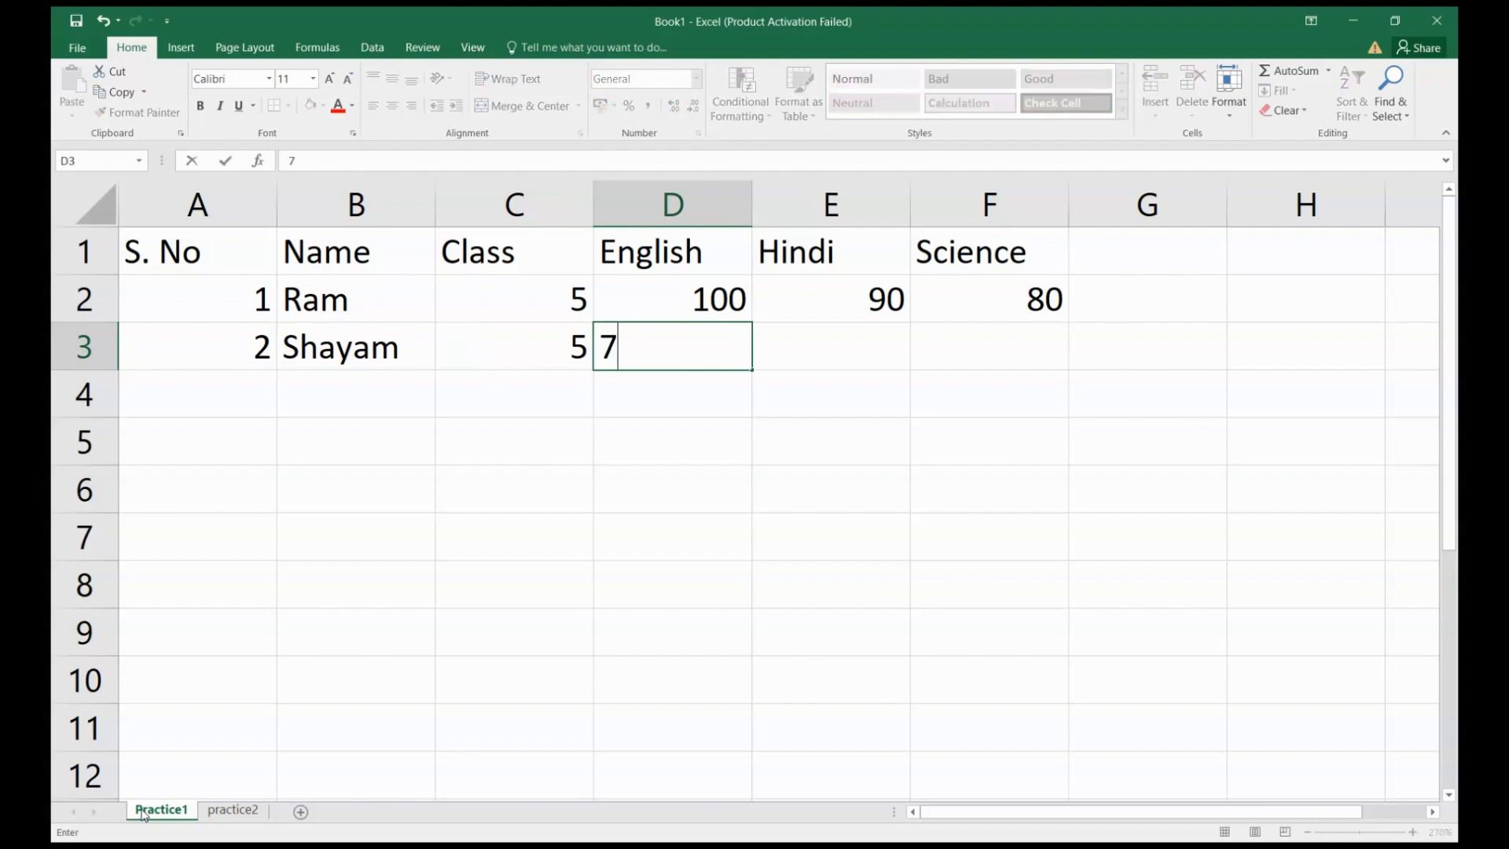
text(6)
key(Tab)
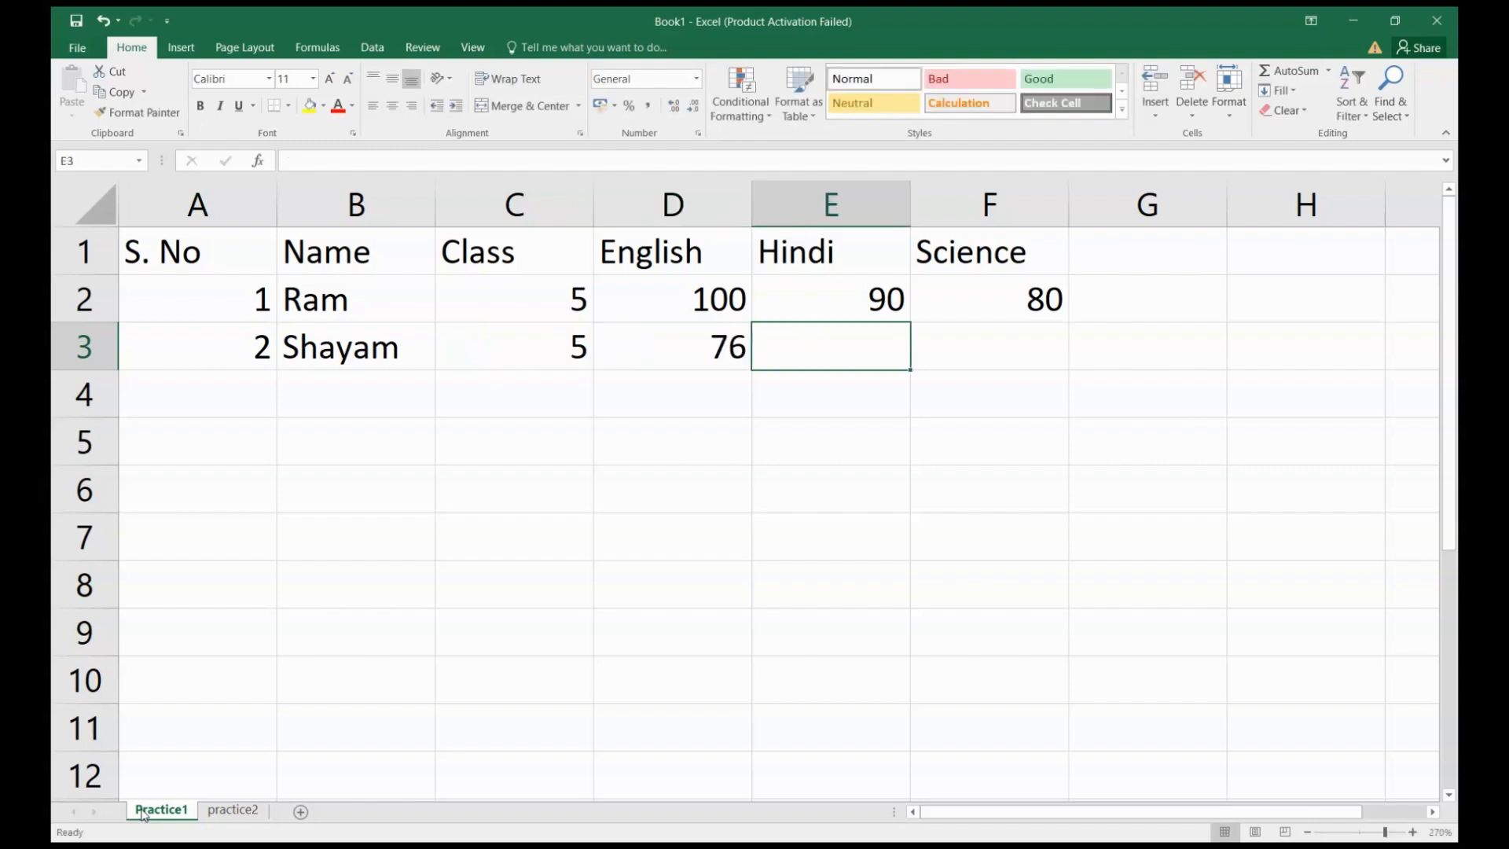
text(58)
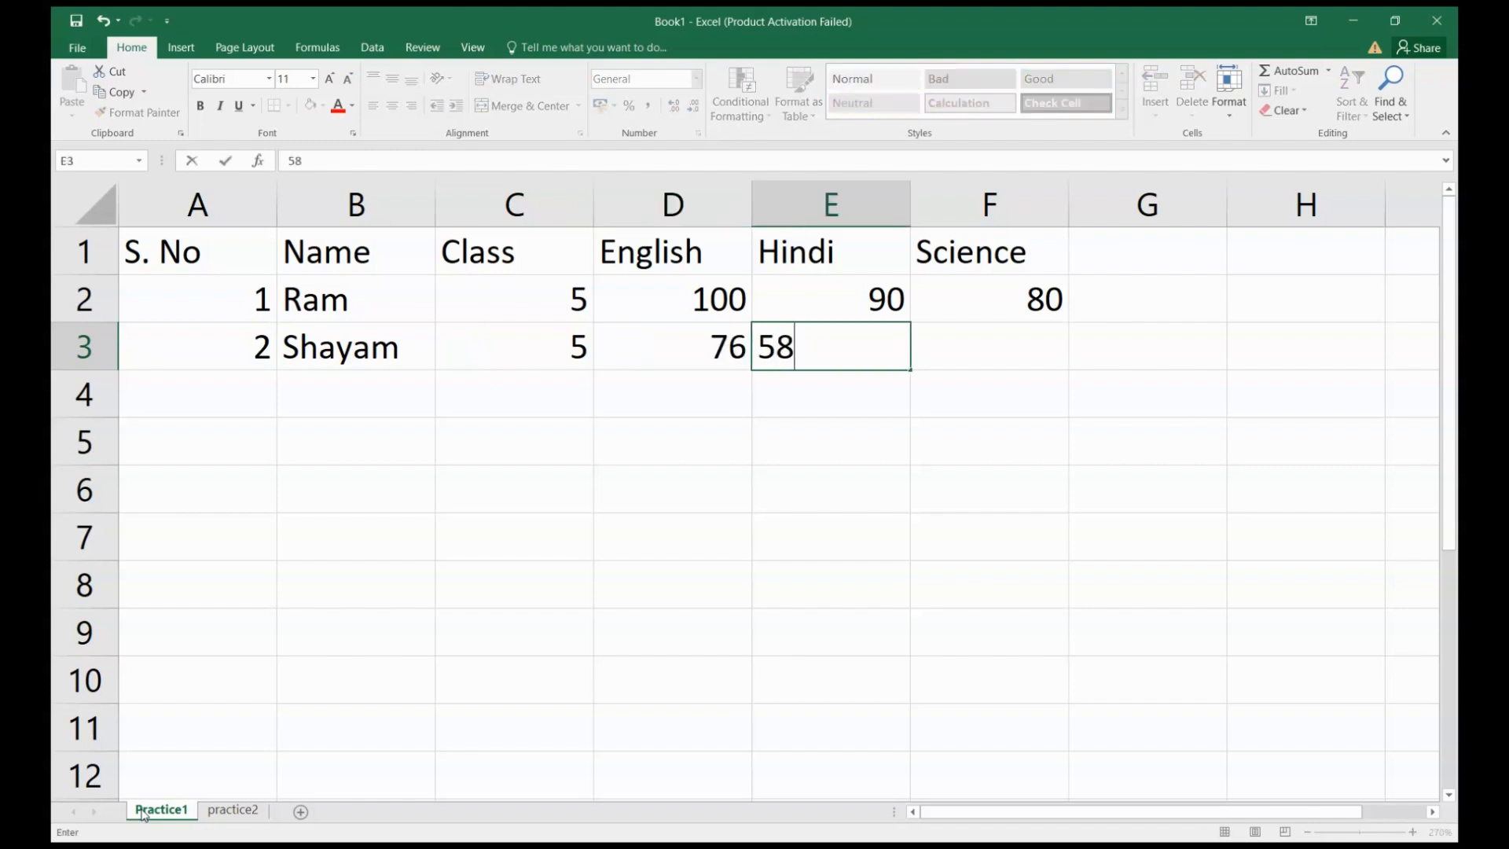
key(Tab)
text(70)
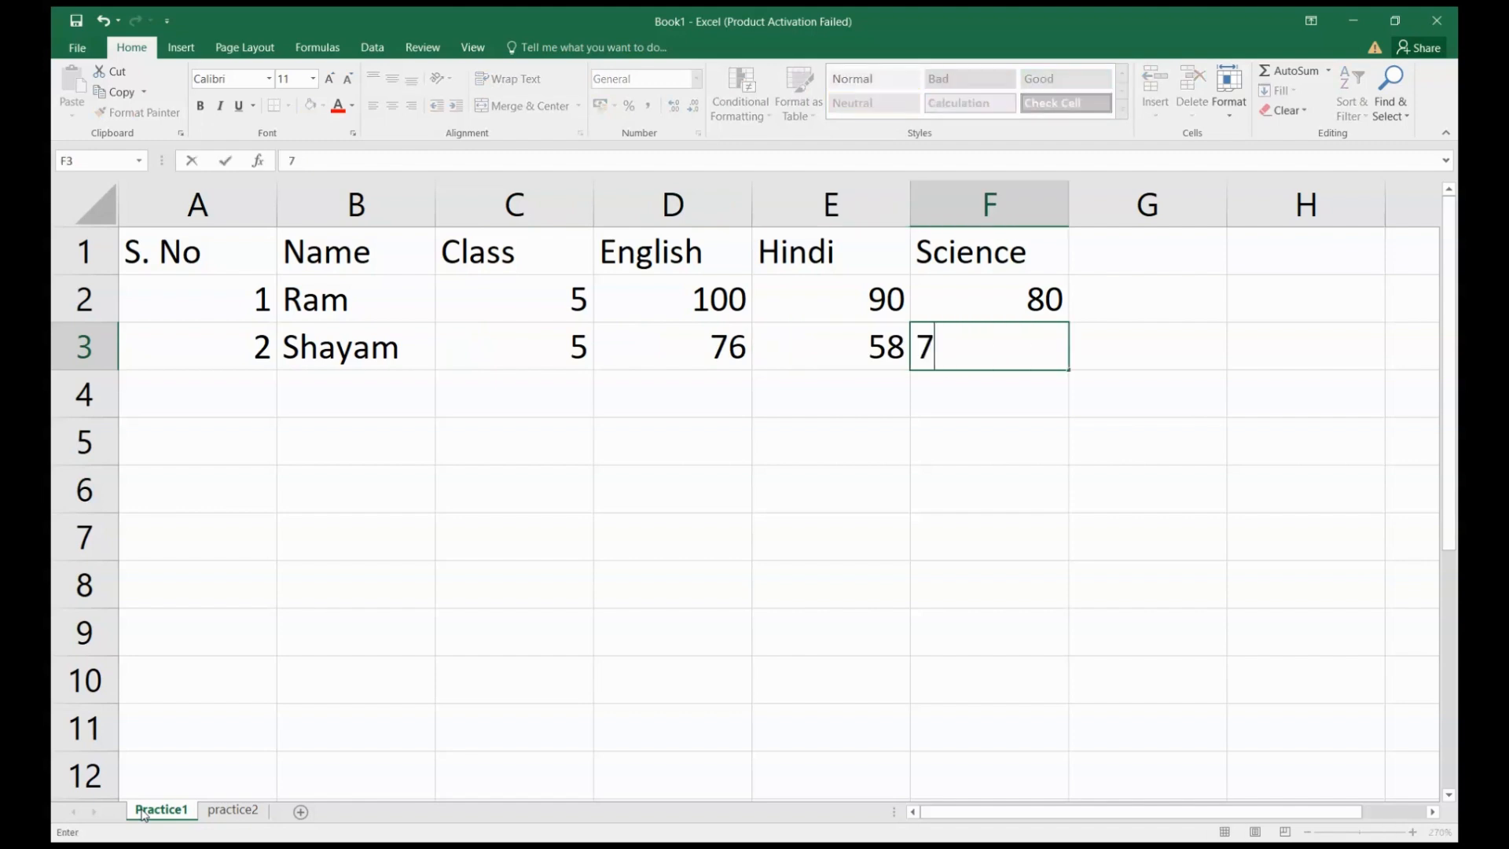
key(Return)
Fill cells A4 to C4 with serial number 3, the third student's name and class 5
key(Left)
key(Left)
key(Left)
key(Left)
key(Left)
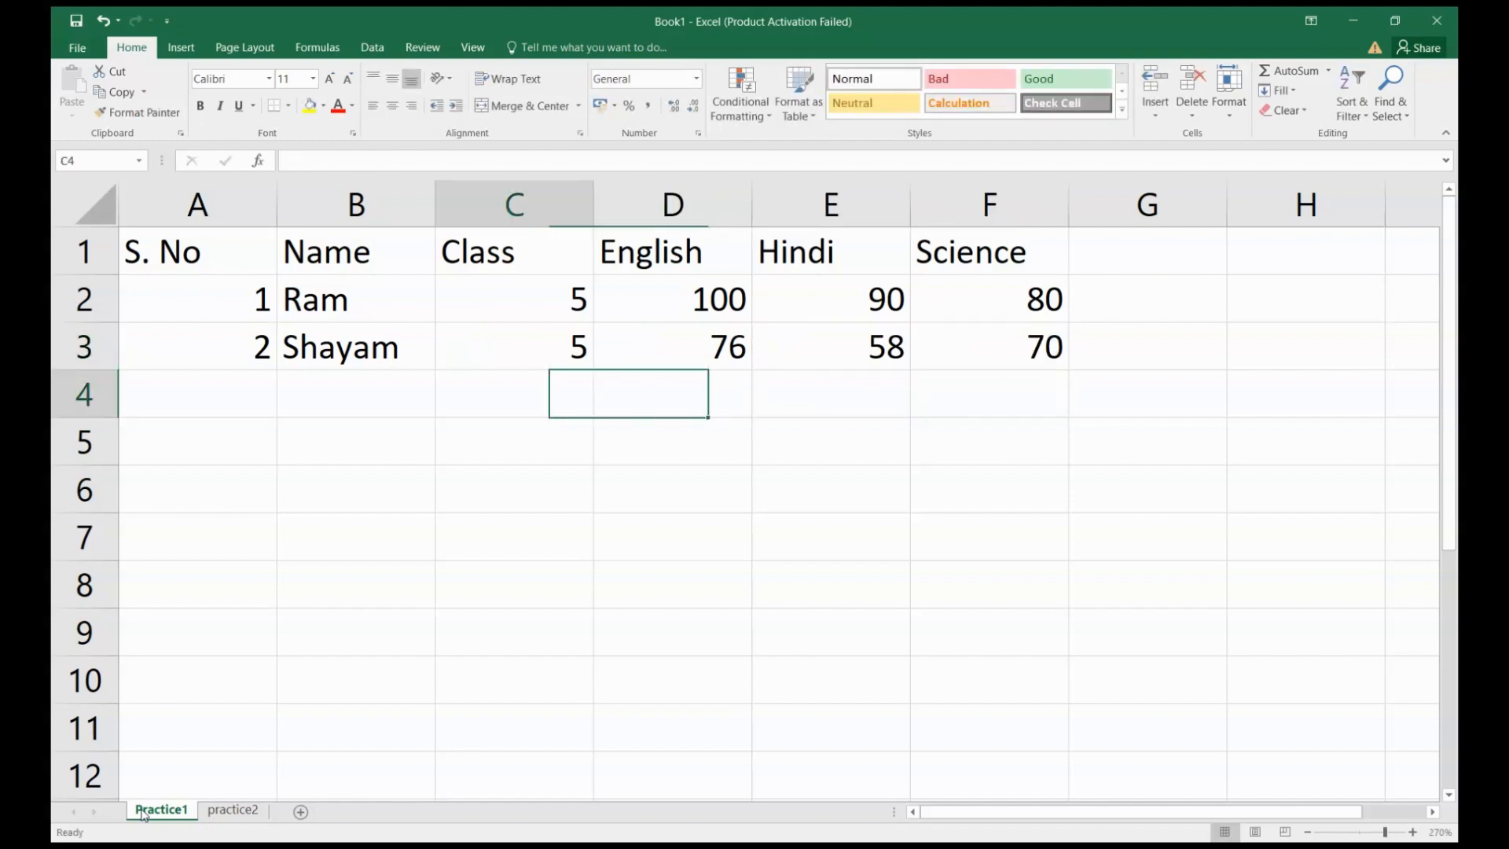
text(3)
key(Tab)
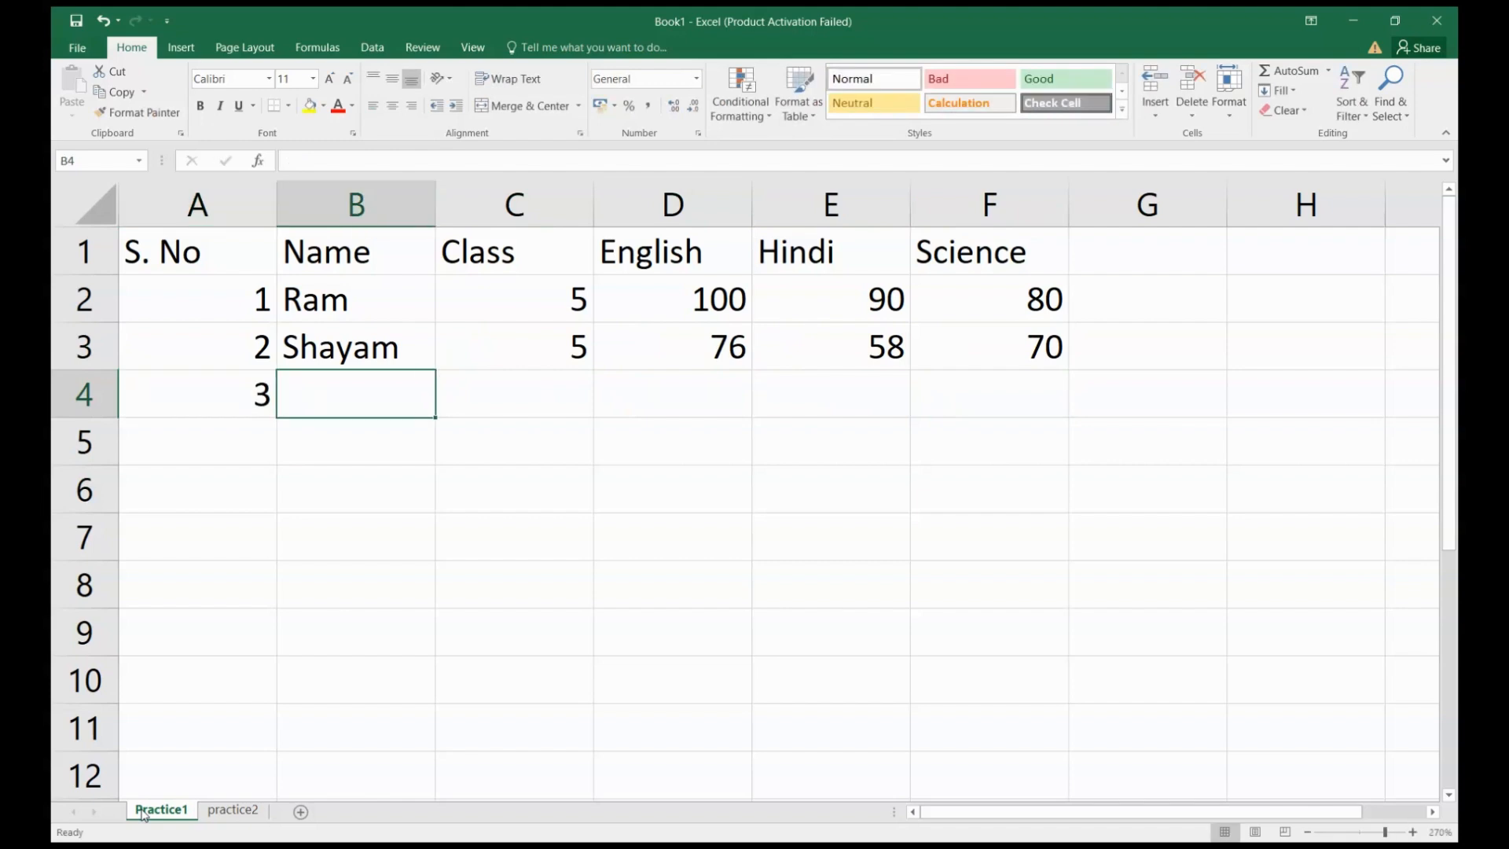
text(Gha)
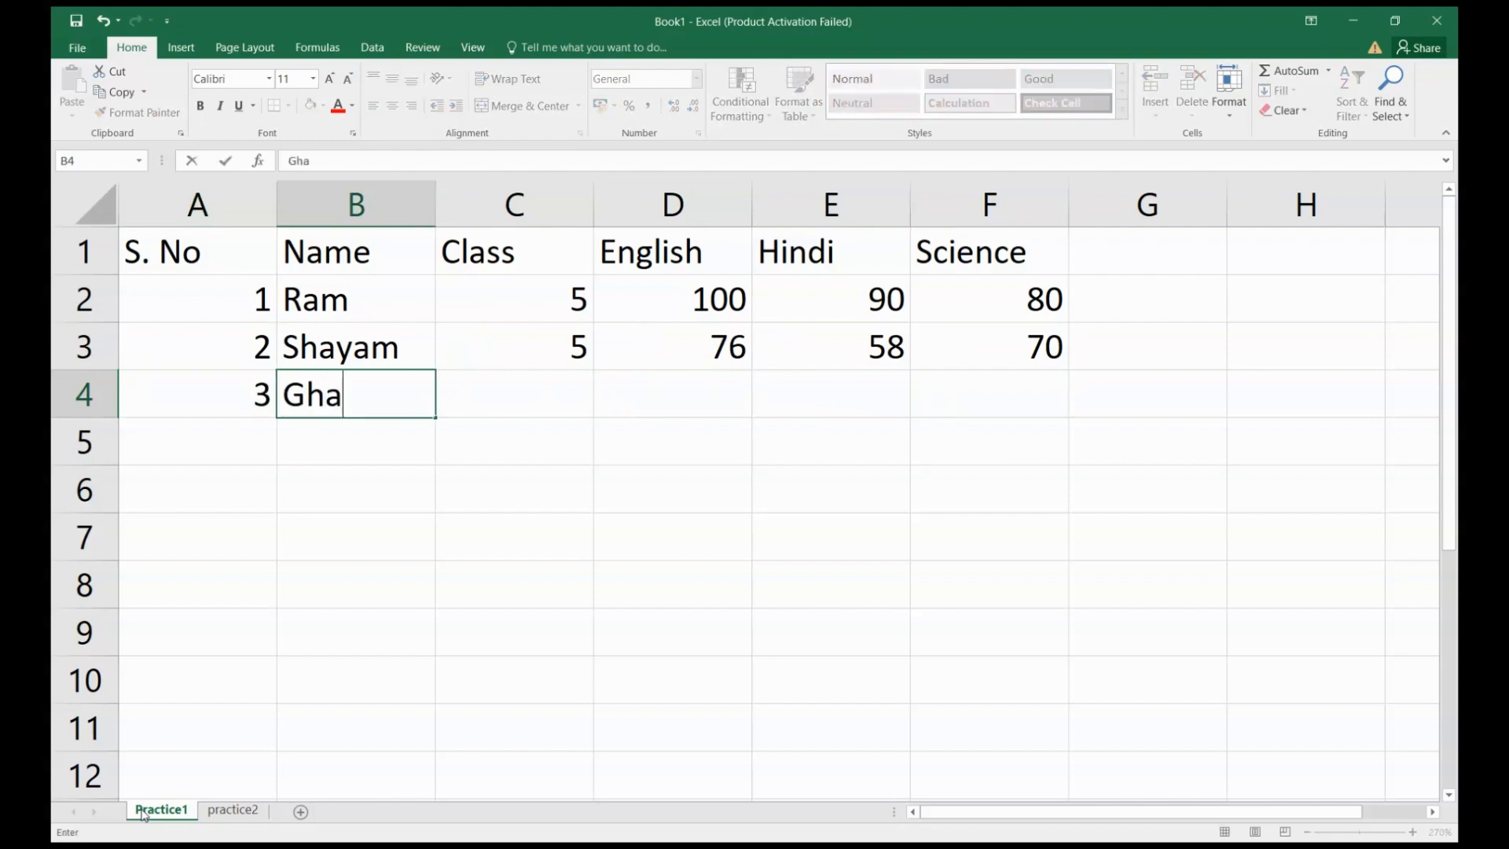
text(nshyam)
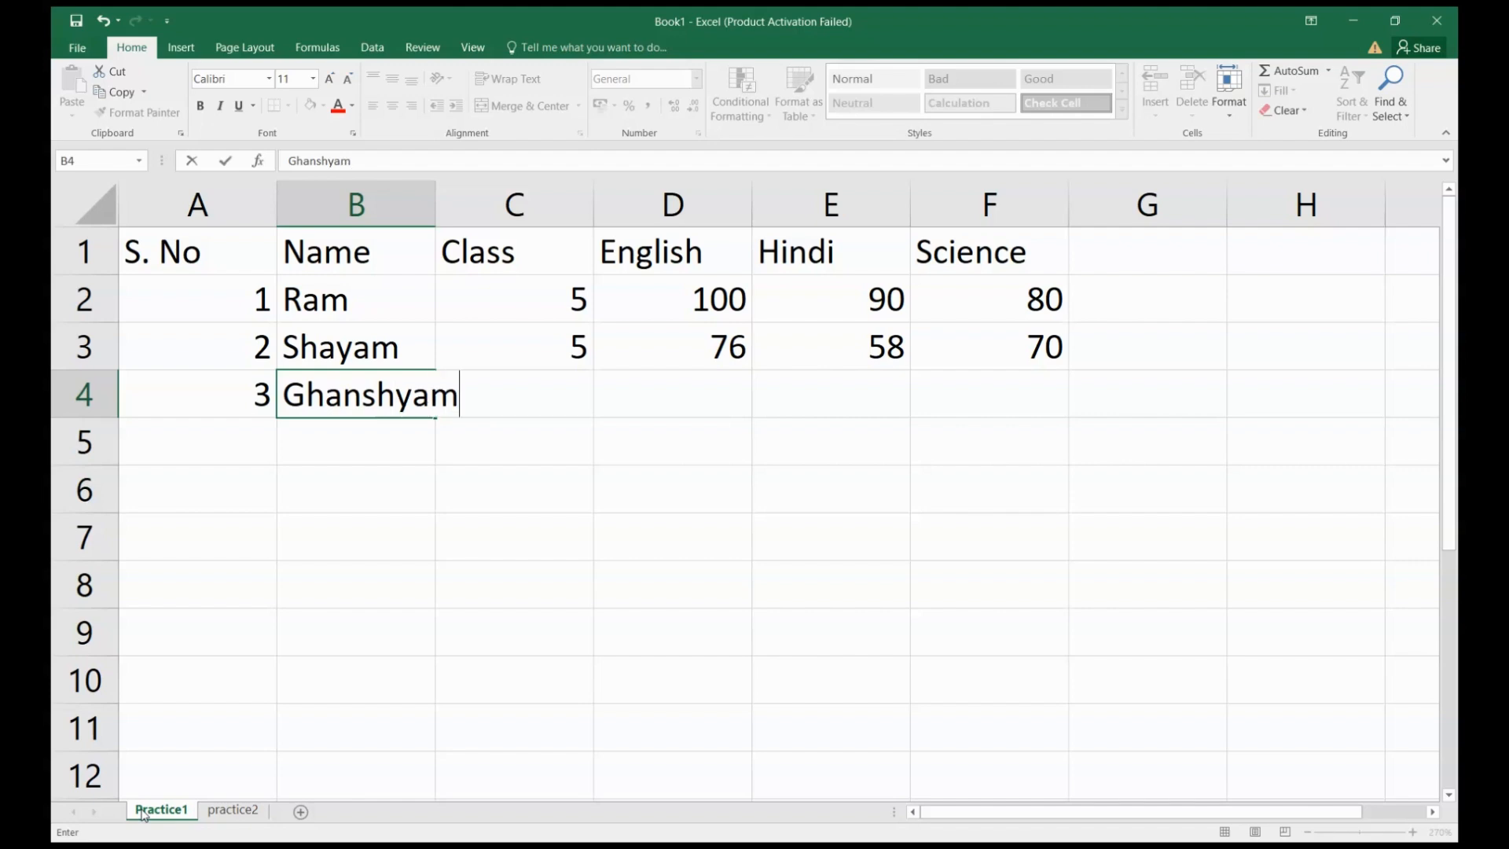
key(Tab)
text(5`)
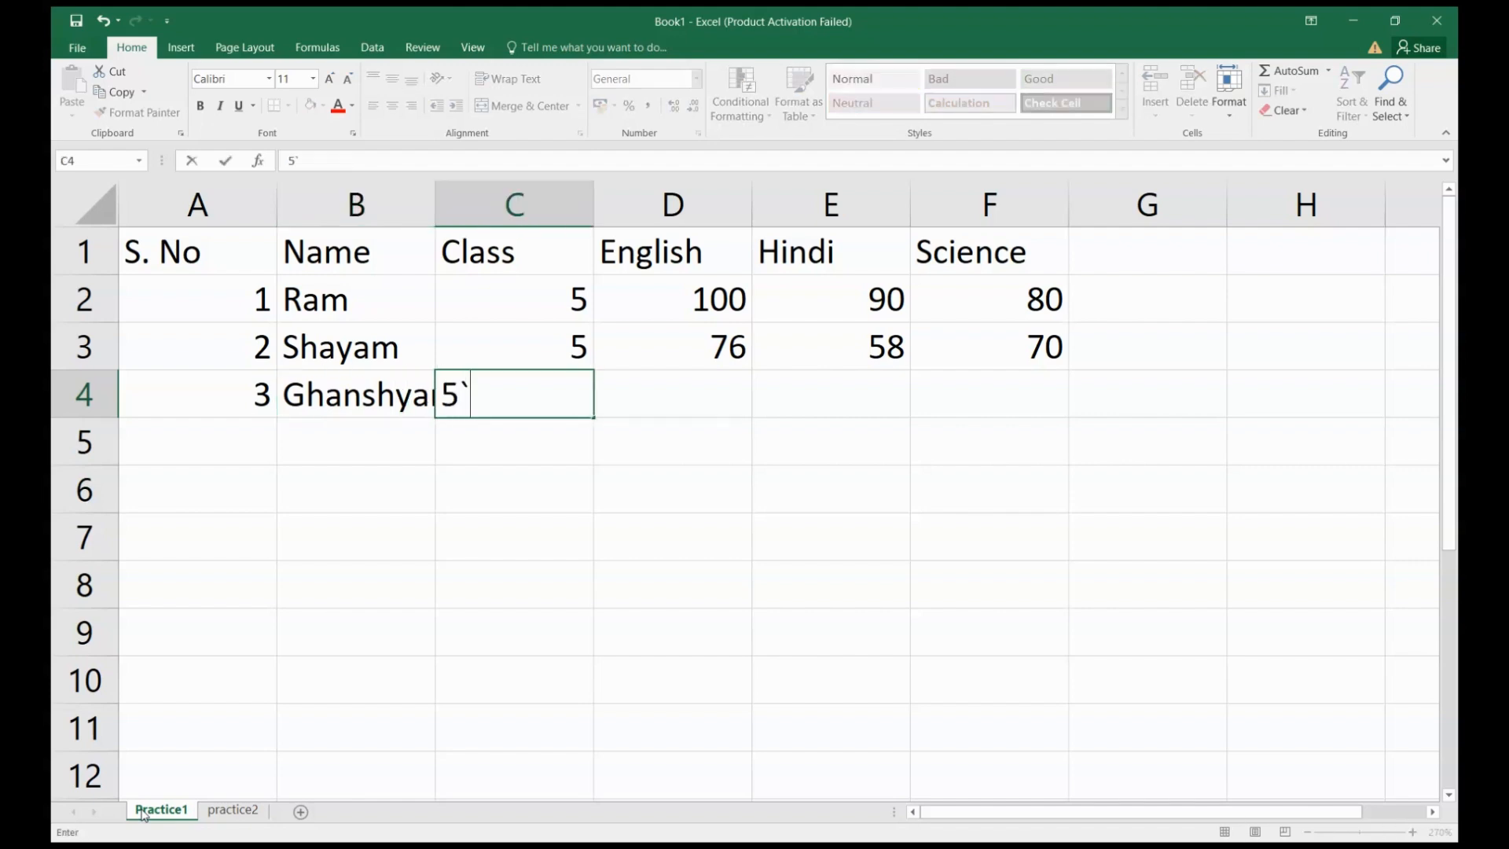
key(BackSpace)
key(Tab)
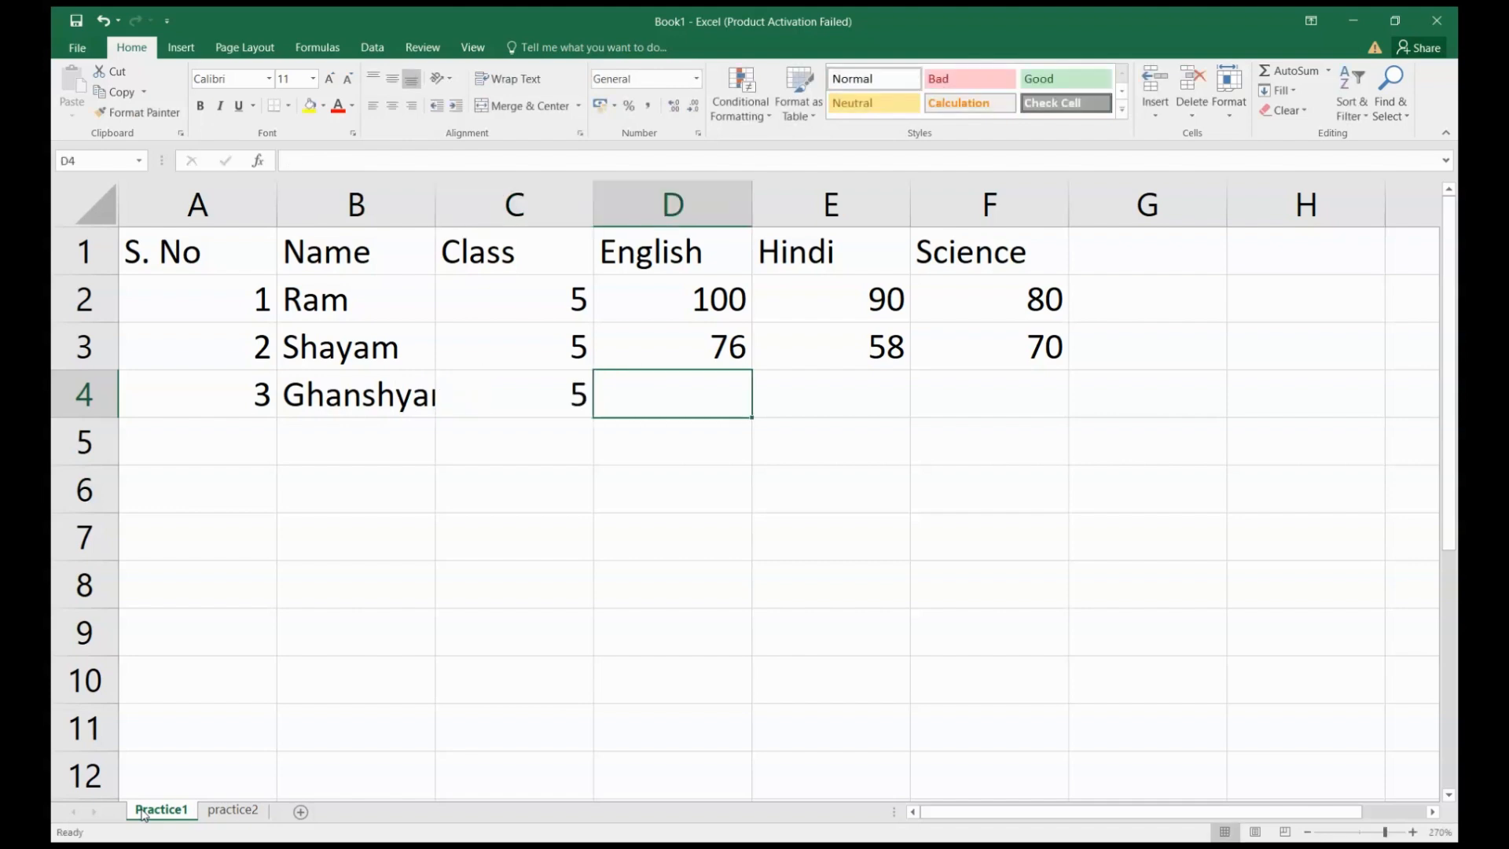
Enter the third student's marks in row 4: 54 for English, 80 for Hindi and 76 for Science
text(54)
key(Tab)
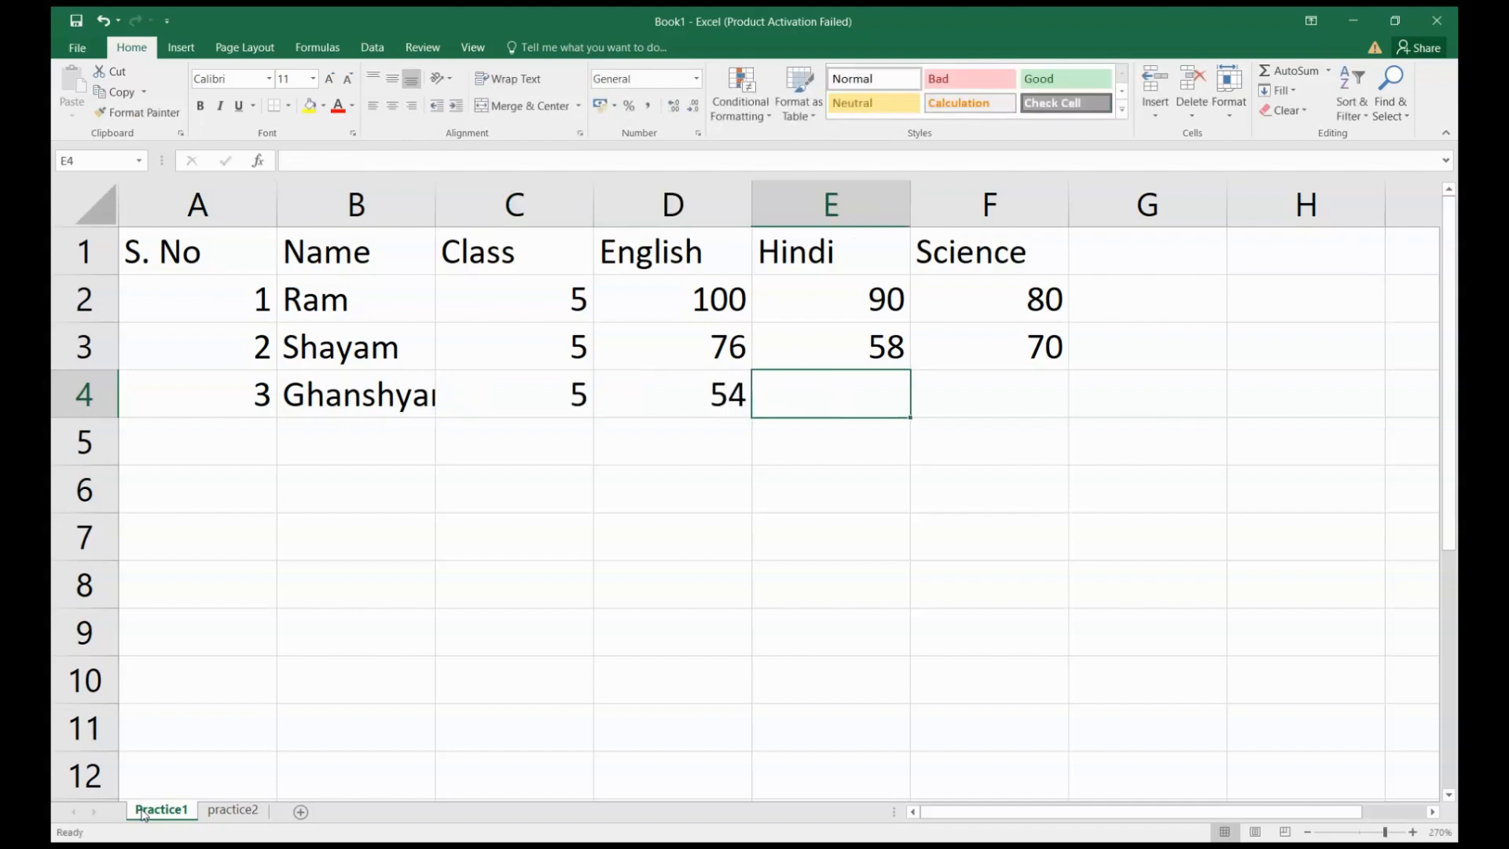
text(80)
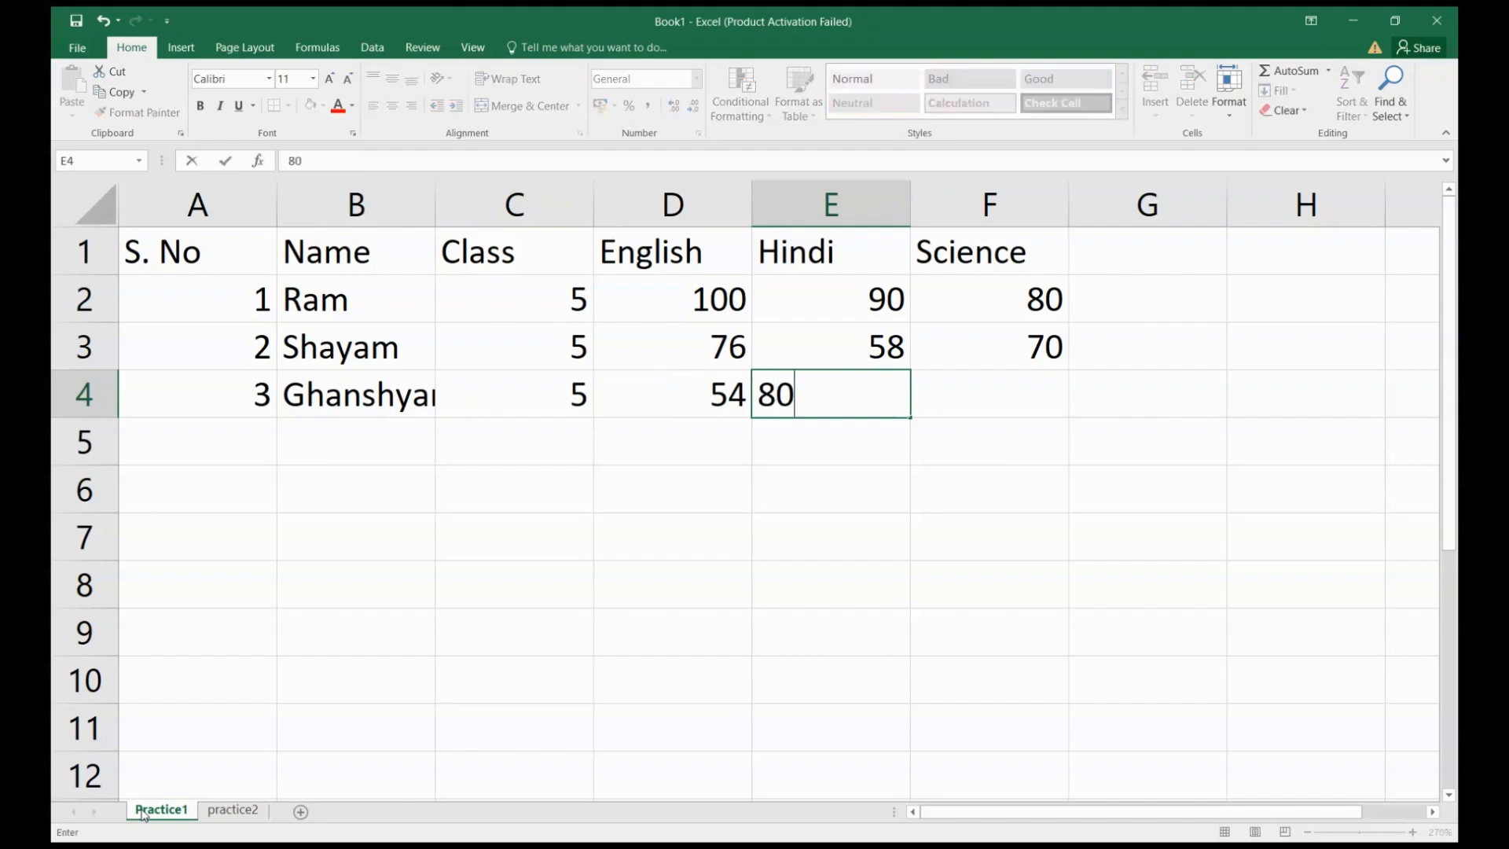
key(Tab)
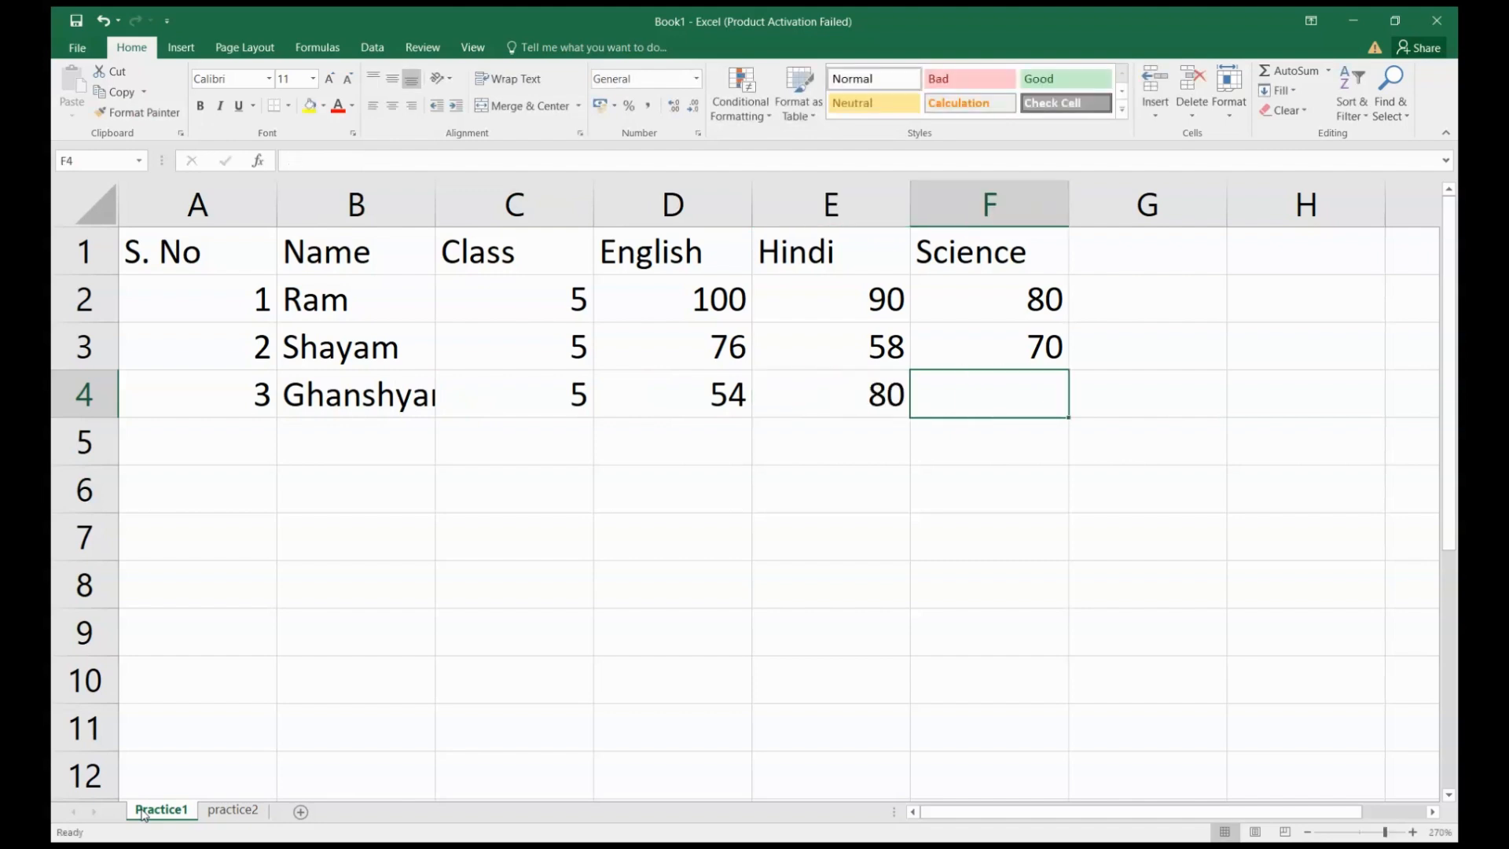
text(76)
key(Return)
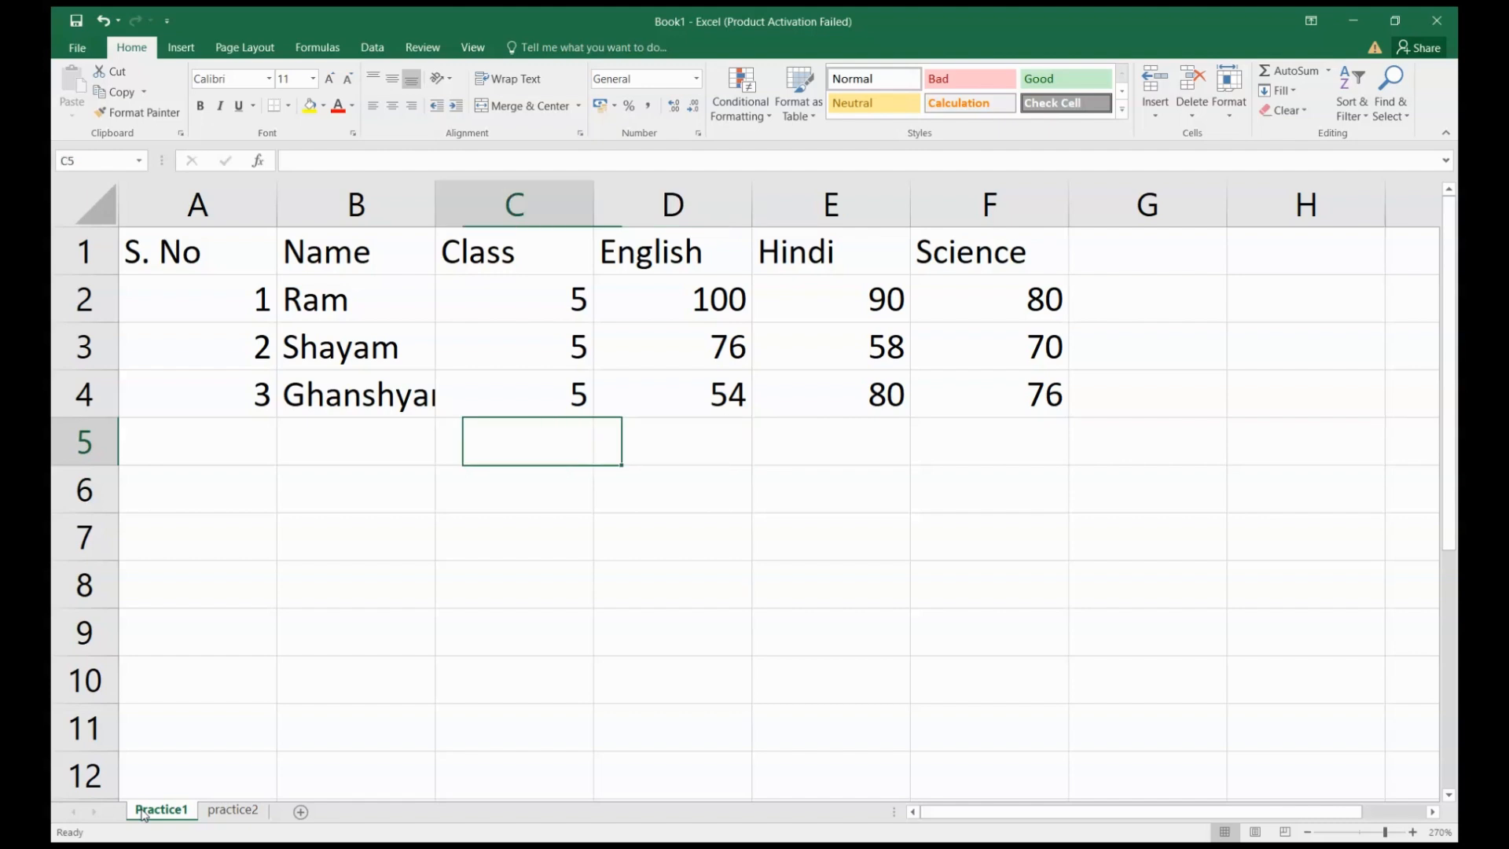
Fill cells A5 to C5 with serial number 4, the fourth student's name and class 5
text(4)
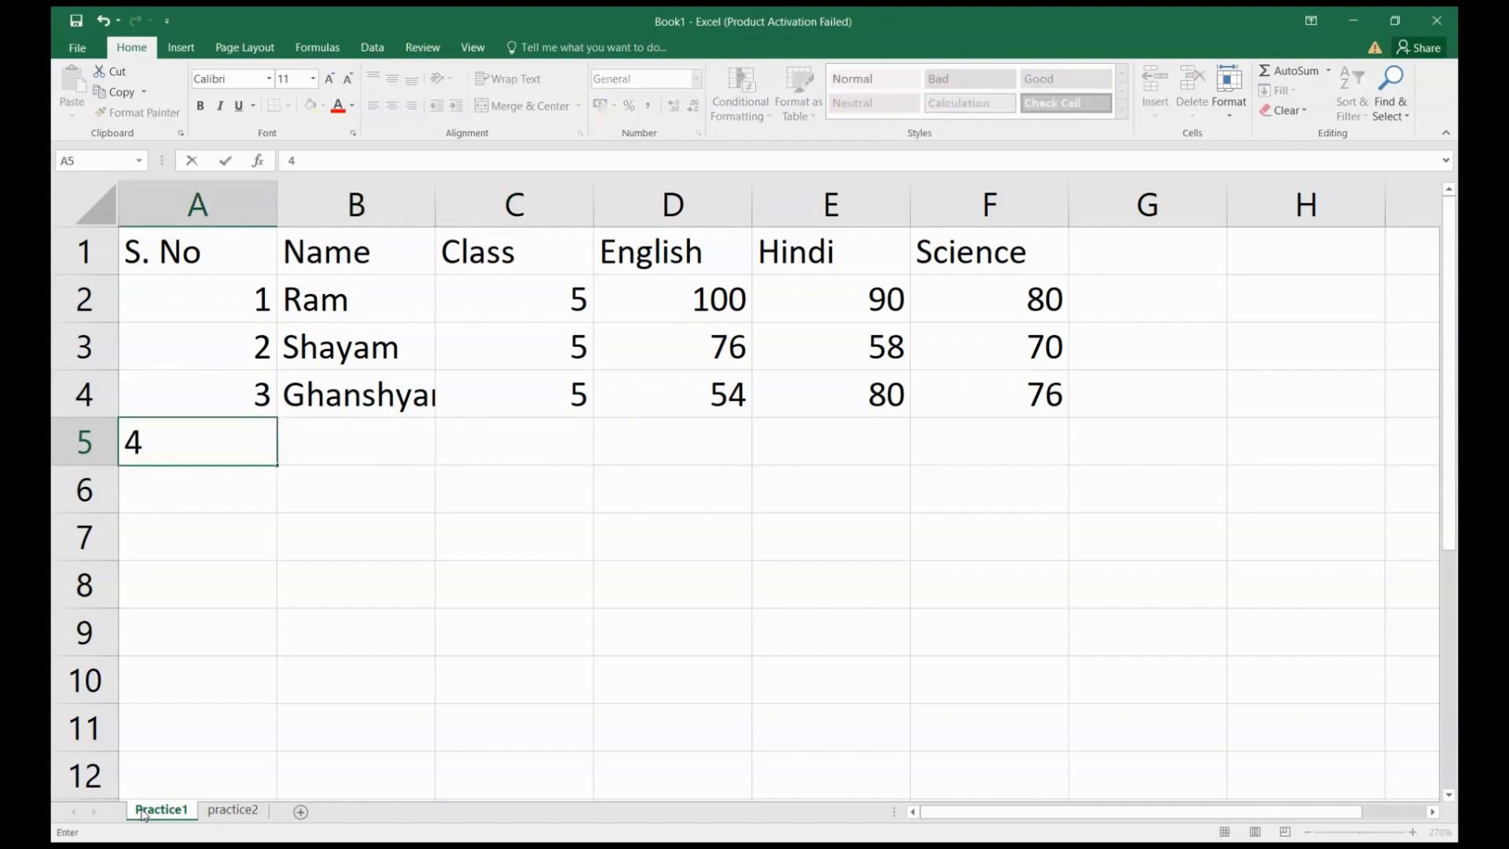
key(Tab)
text(Karim)
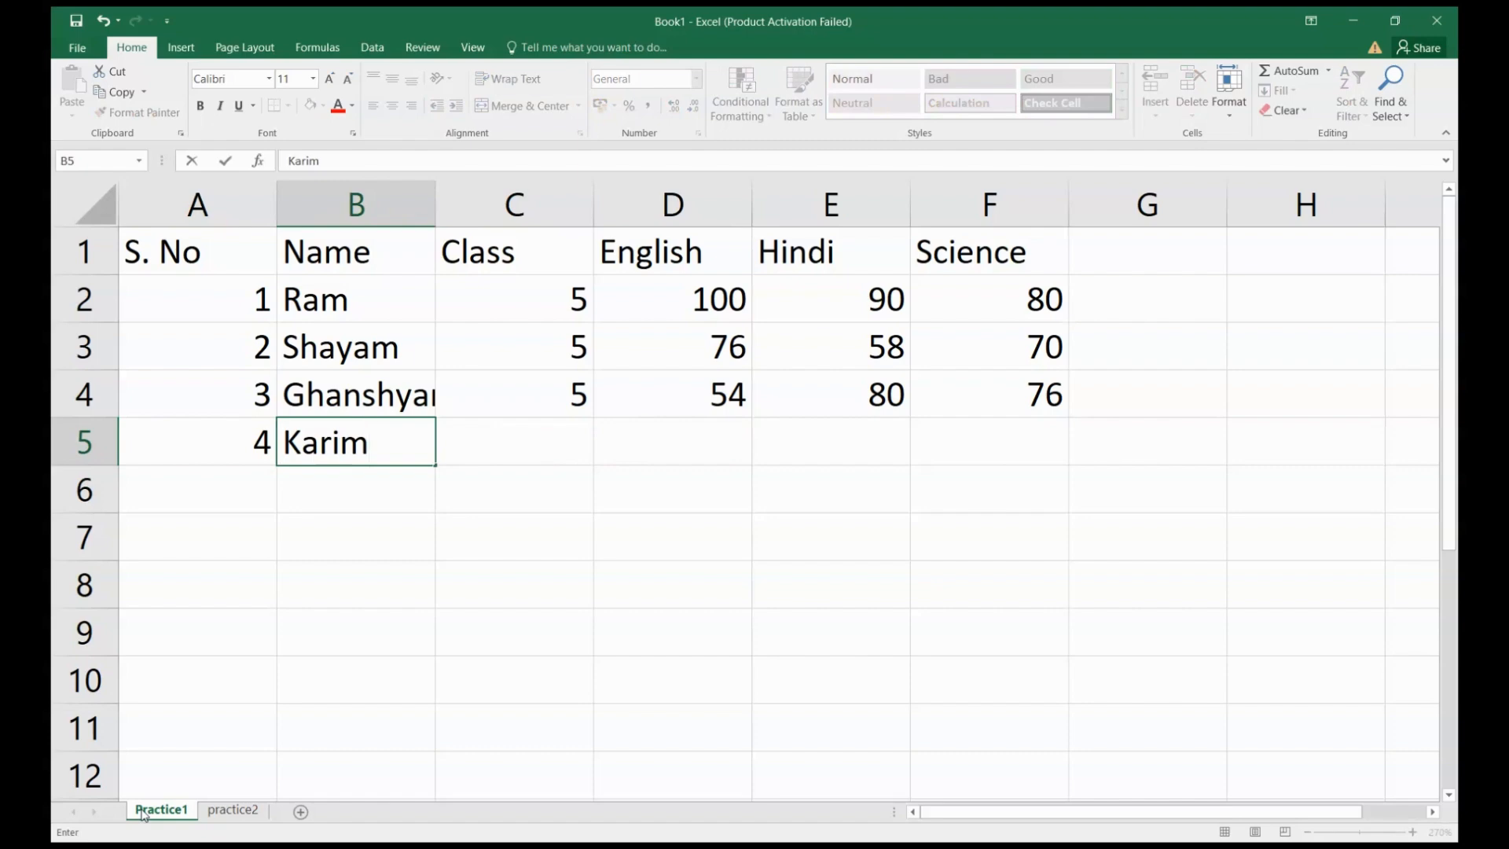
key(Tab)
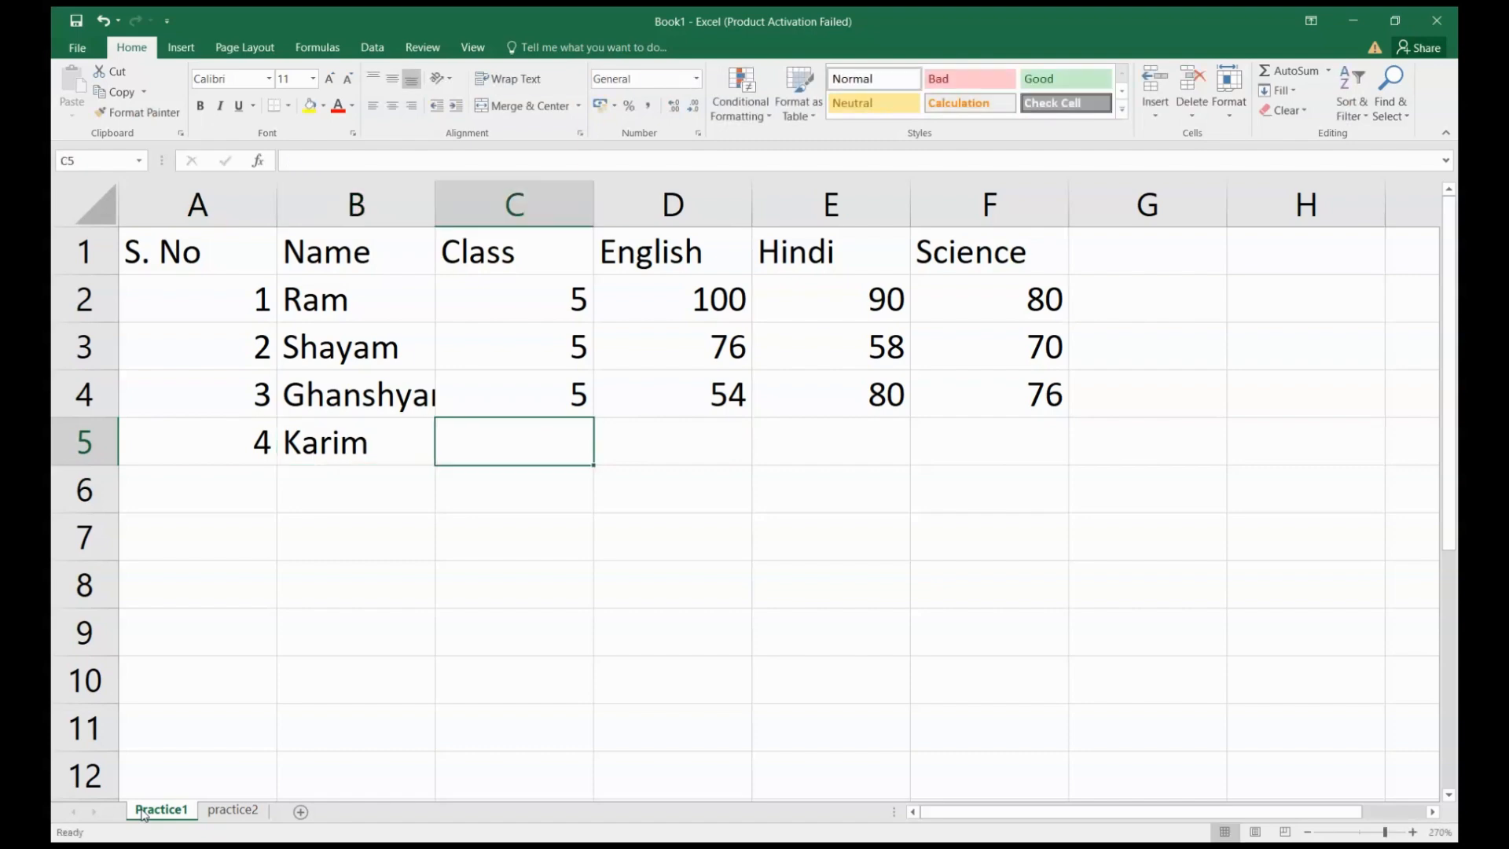
text(5)
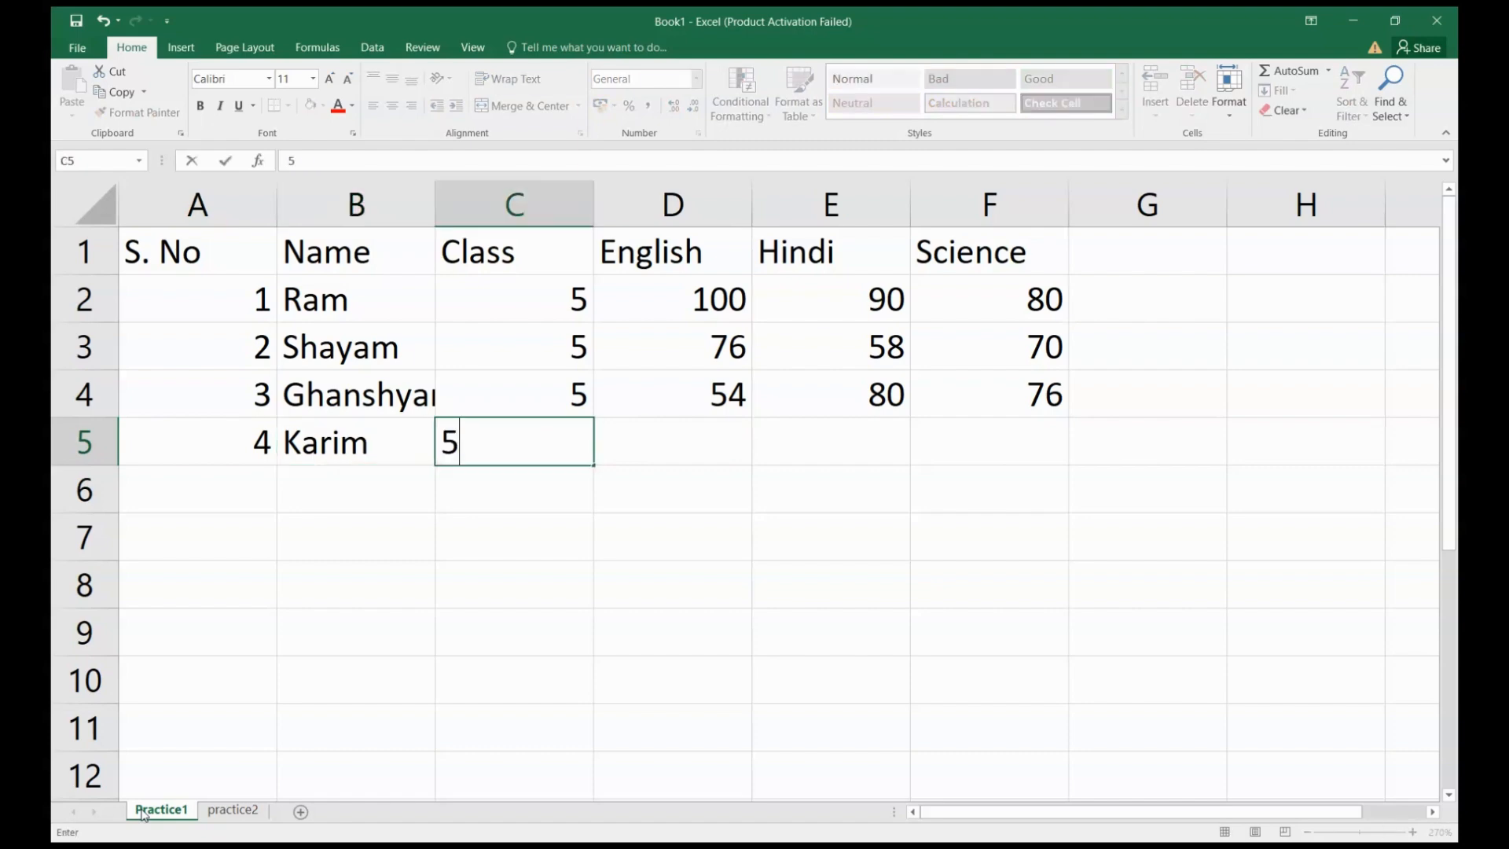
key(Tab)
Enter the fourth student's marks in row 5: 90 for English, 89 for Hindi and 97 for Science
text(90)
key(Tab)
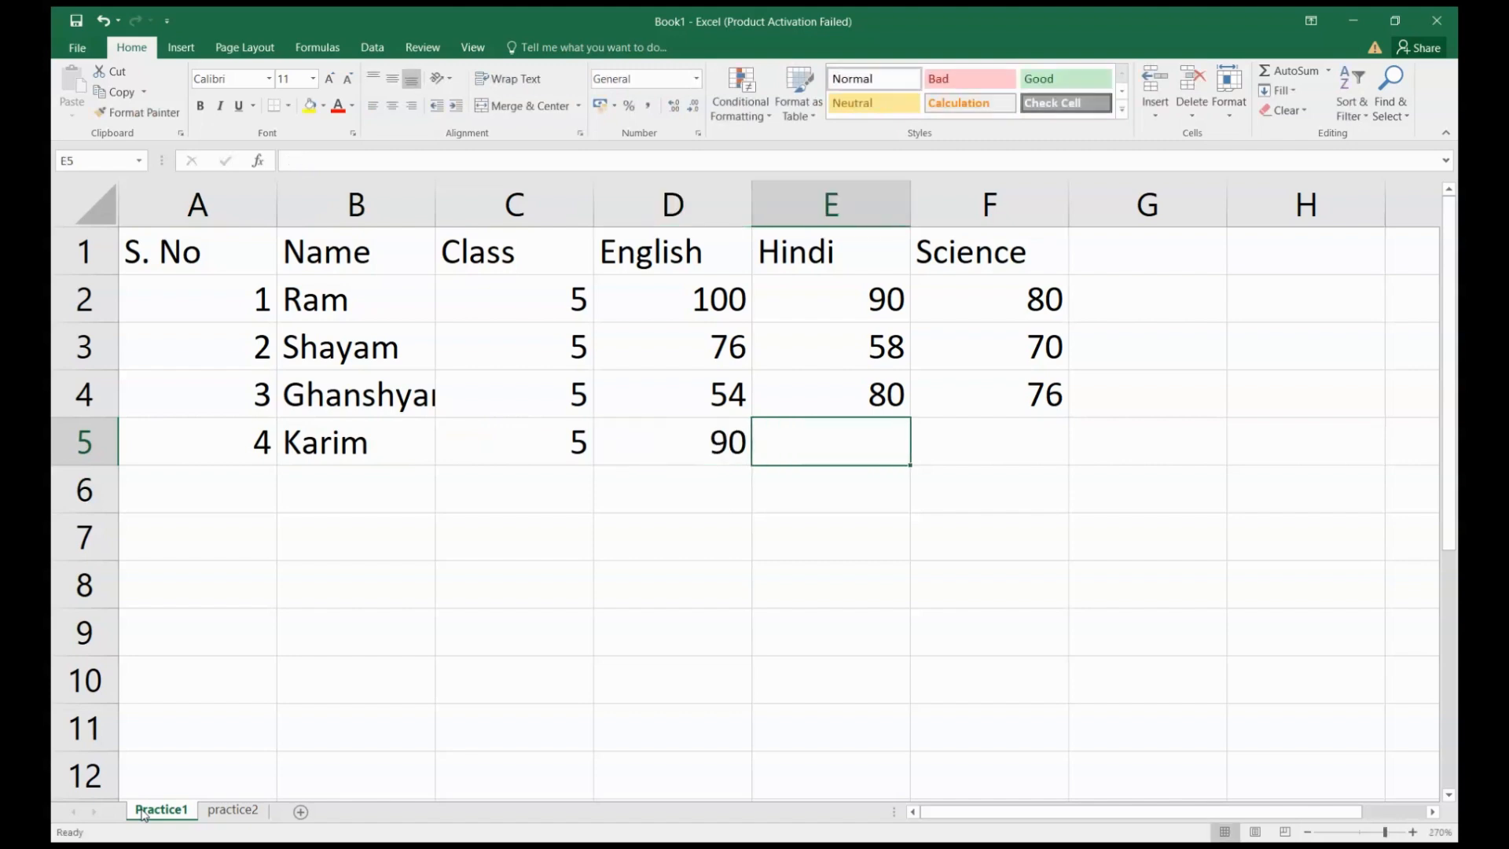
text(89)
key(Tab)
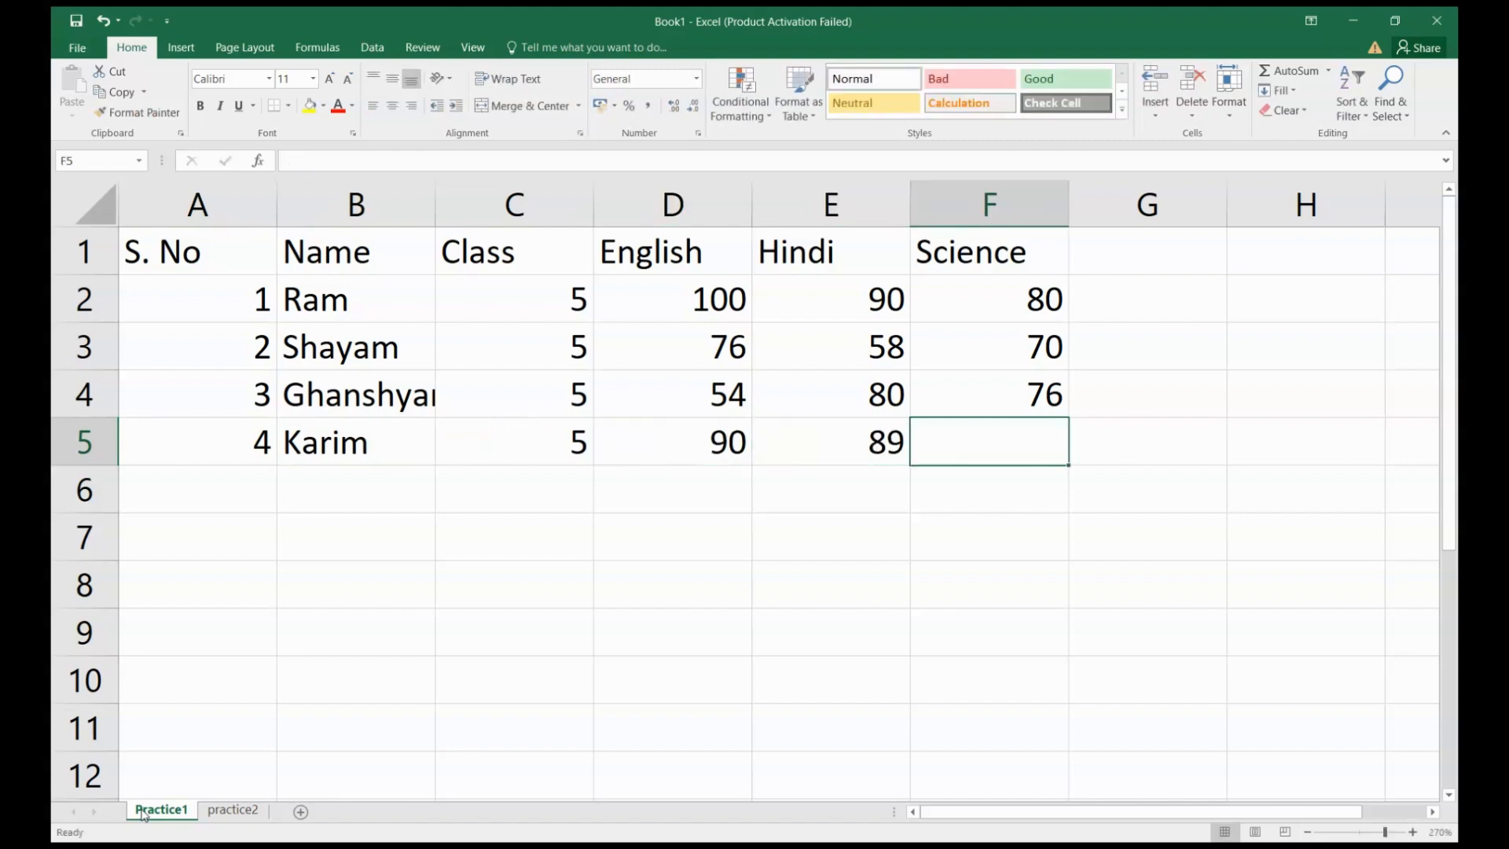
text(97)
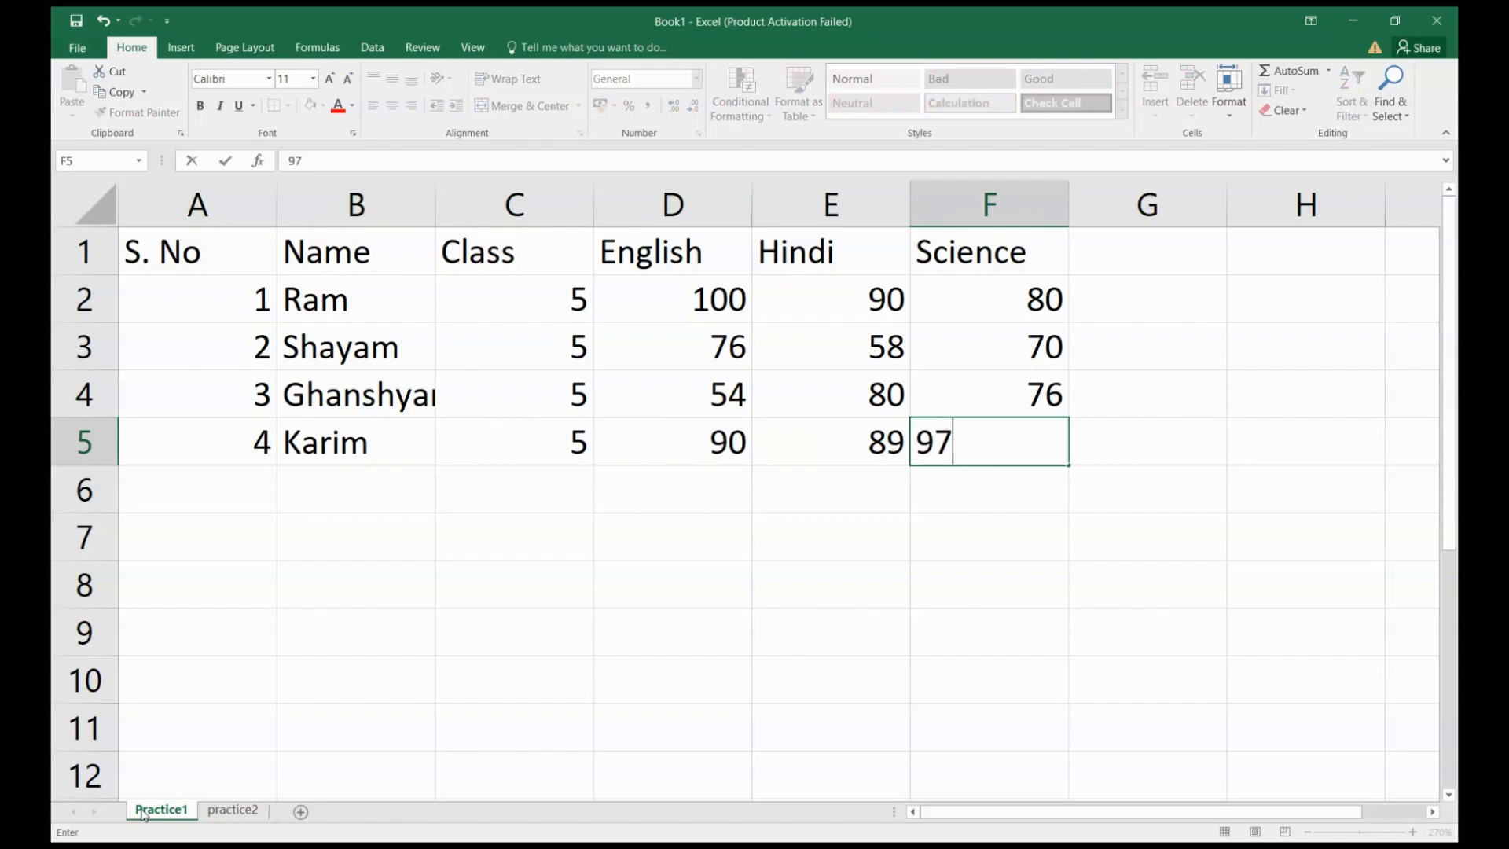
key(Return)
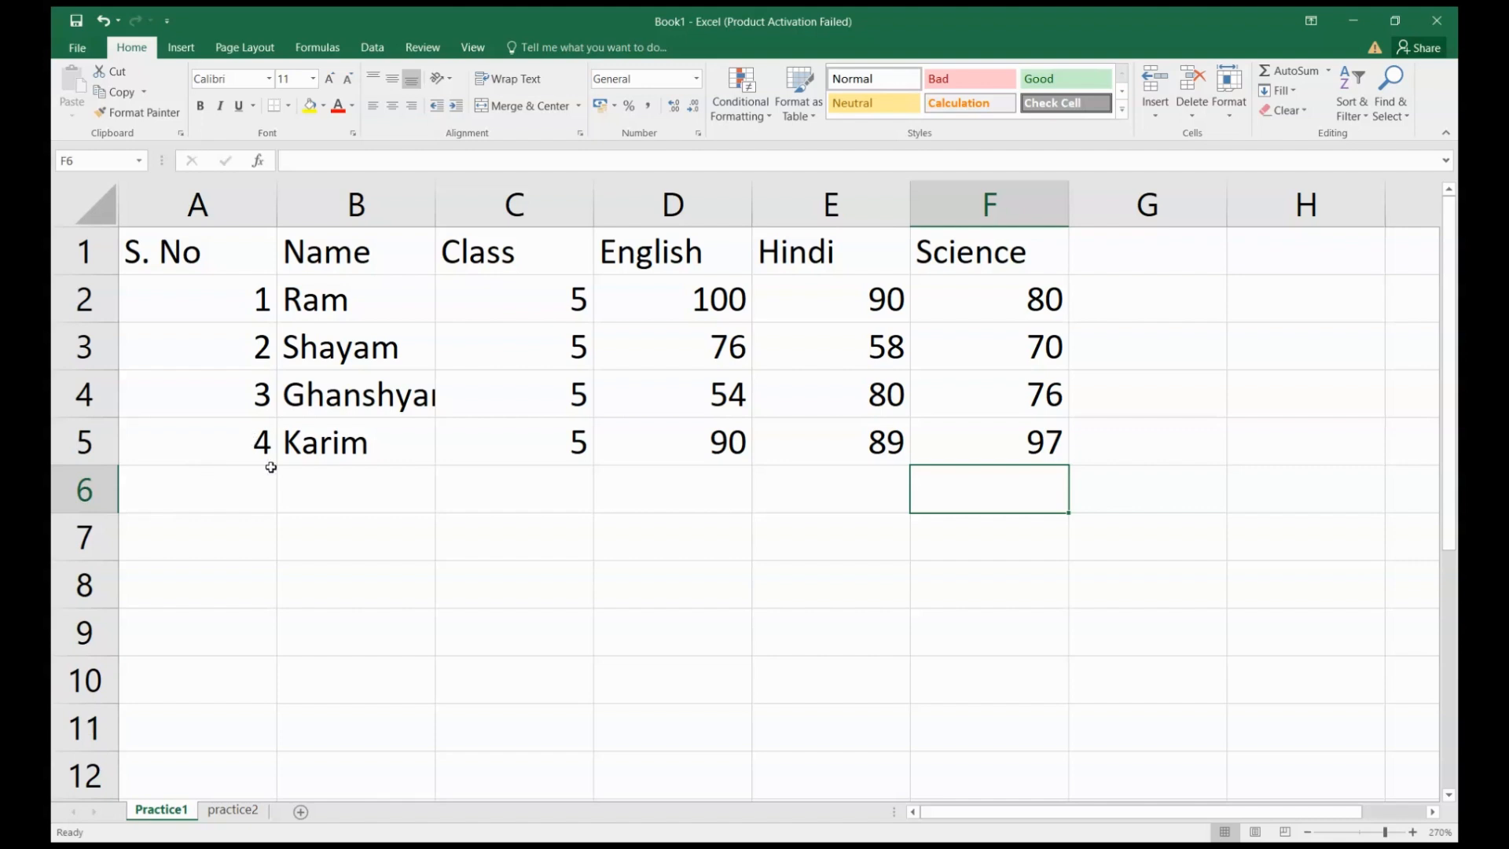
AutoFit the width of the Name column B to its longest entry
click(396, 400)
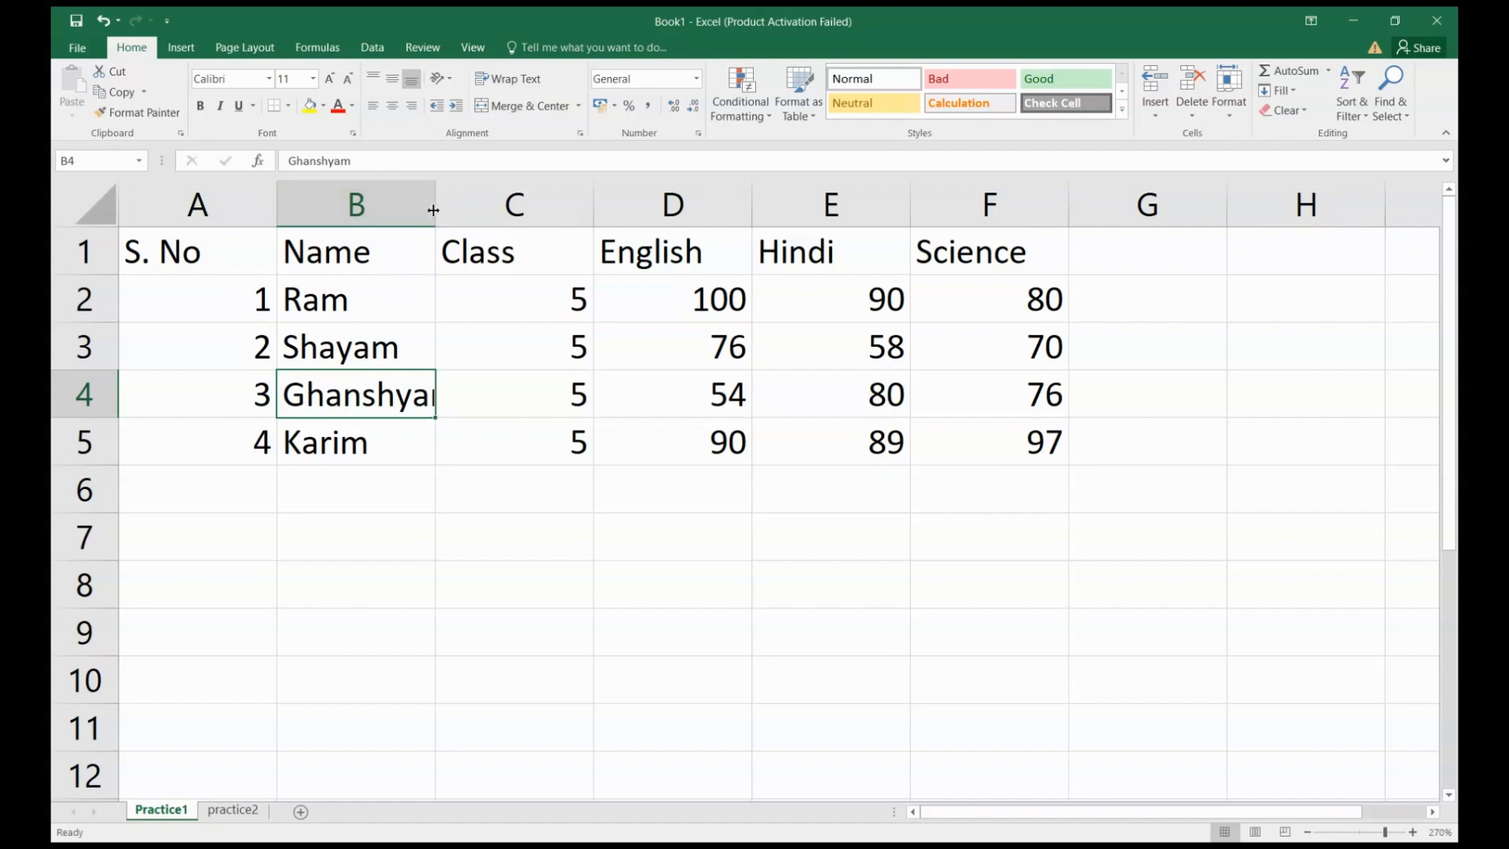
mouse_move(434, 209)
mouse_down()
mouse_move(431, 222)
mouse_move(465, 215)
mouse_move(408, 212)
mouse_up()
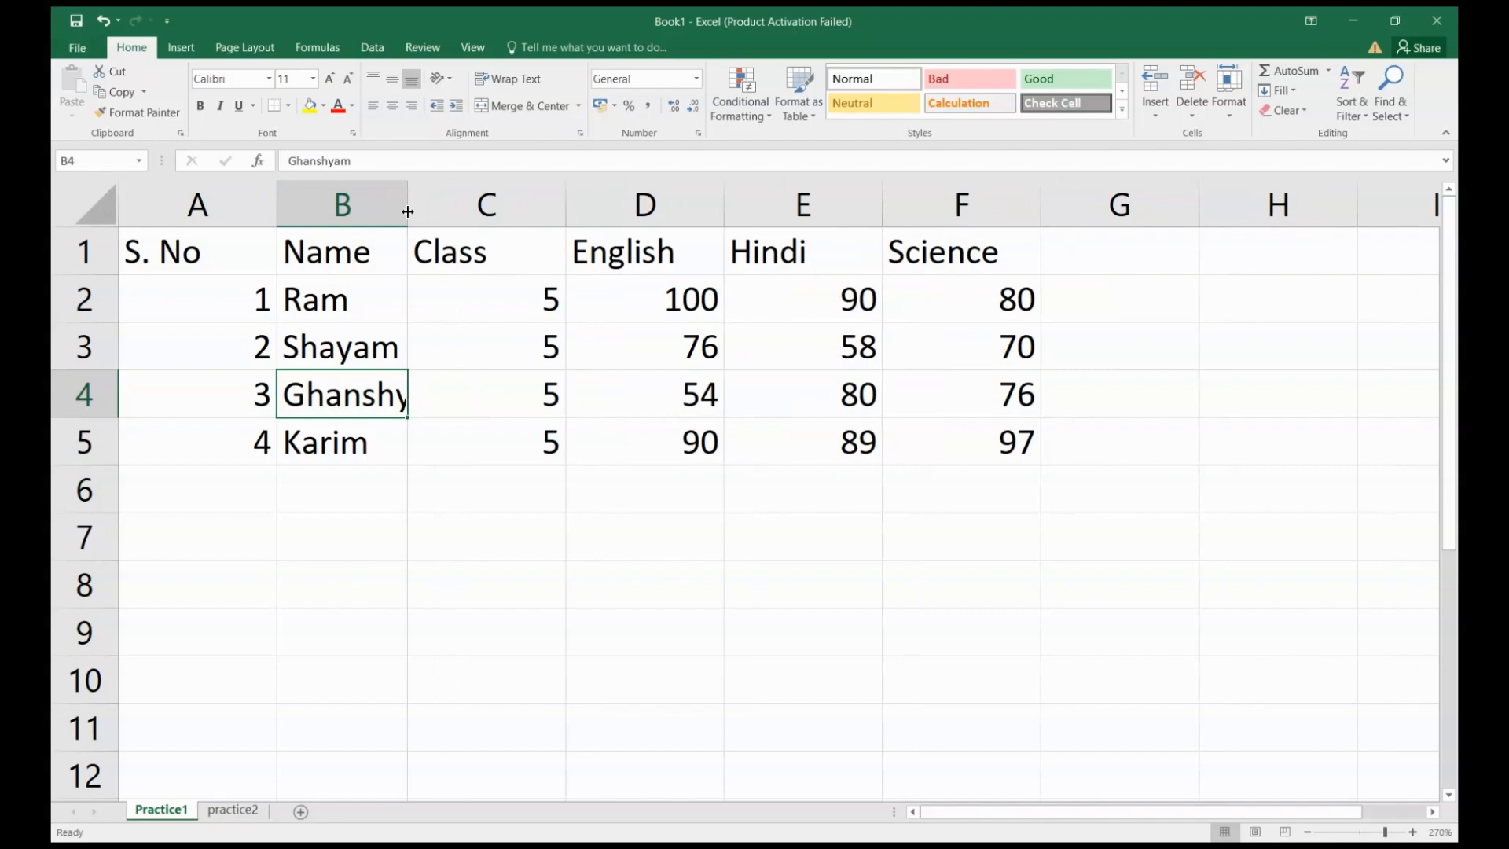
double_click(408, 212)
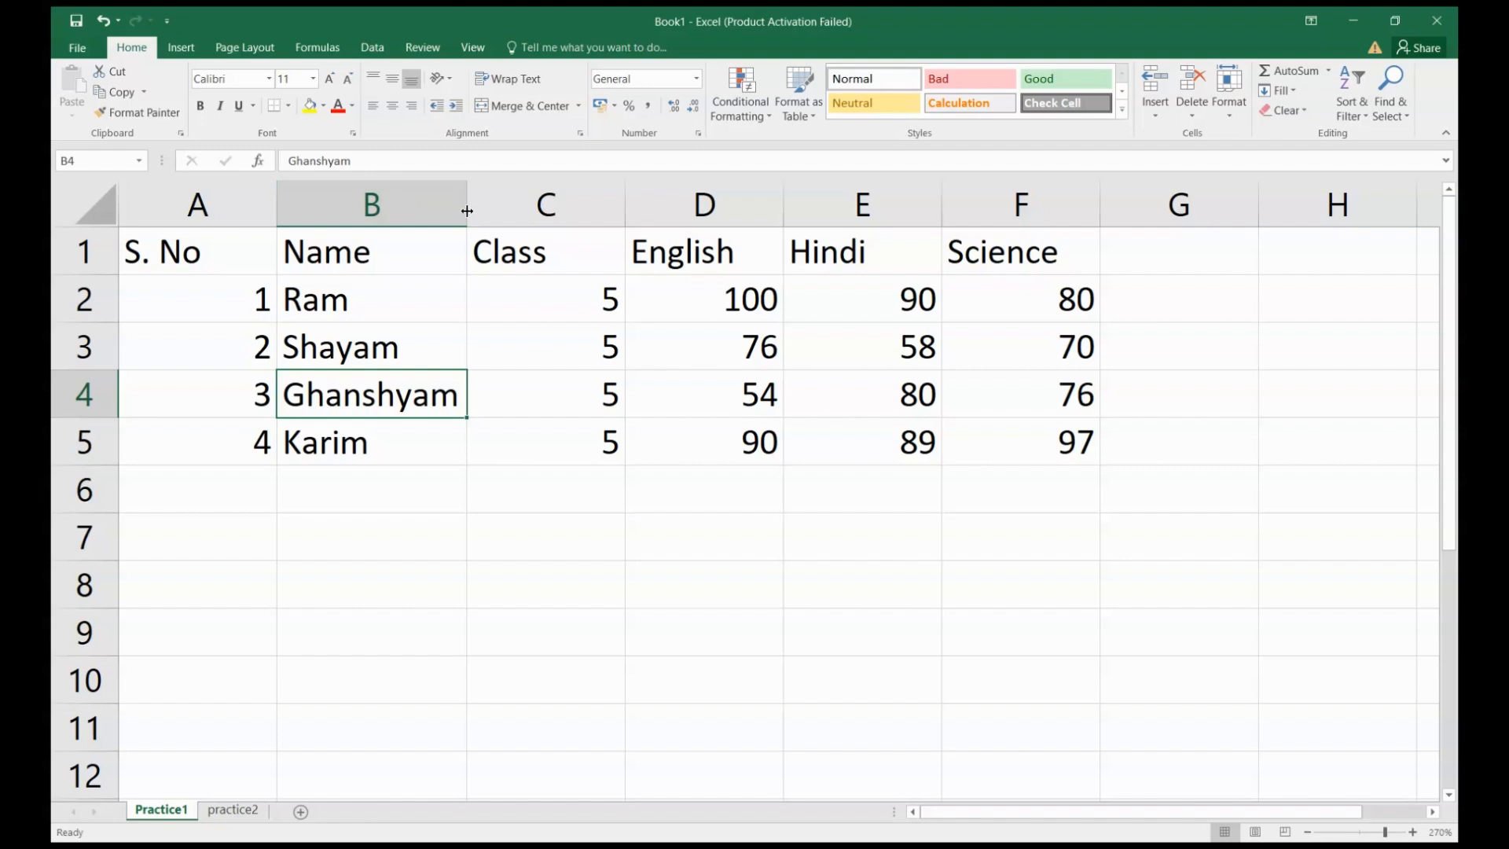
AutoFit the widths of the Class, English, Hindi, Science and S. No columns to their contents
double_click(625, 205)
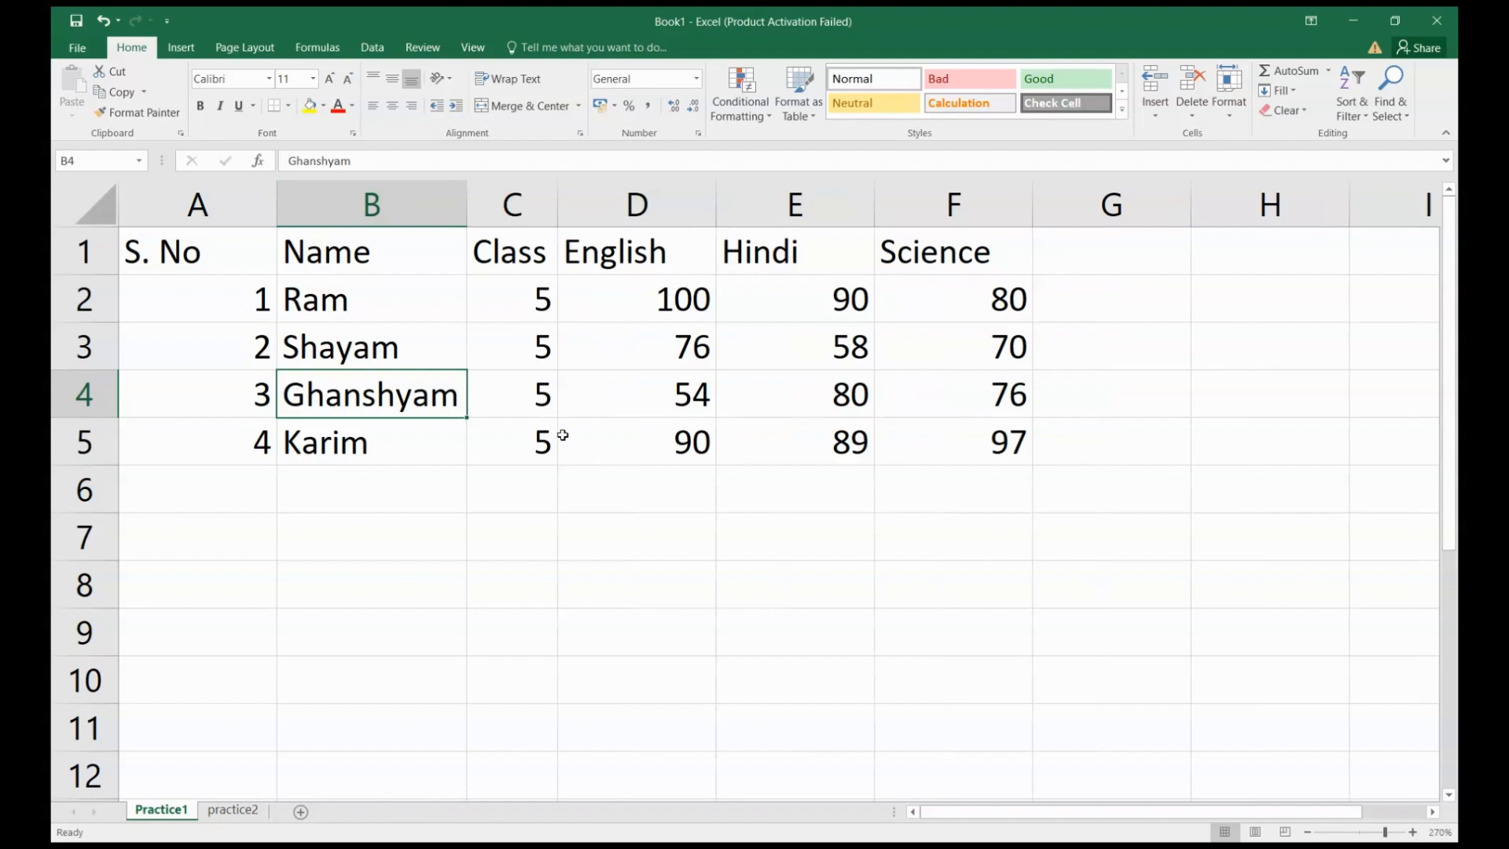
double_click(715, 202)
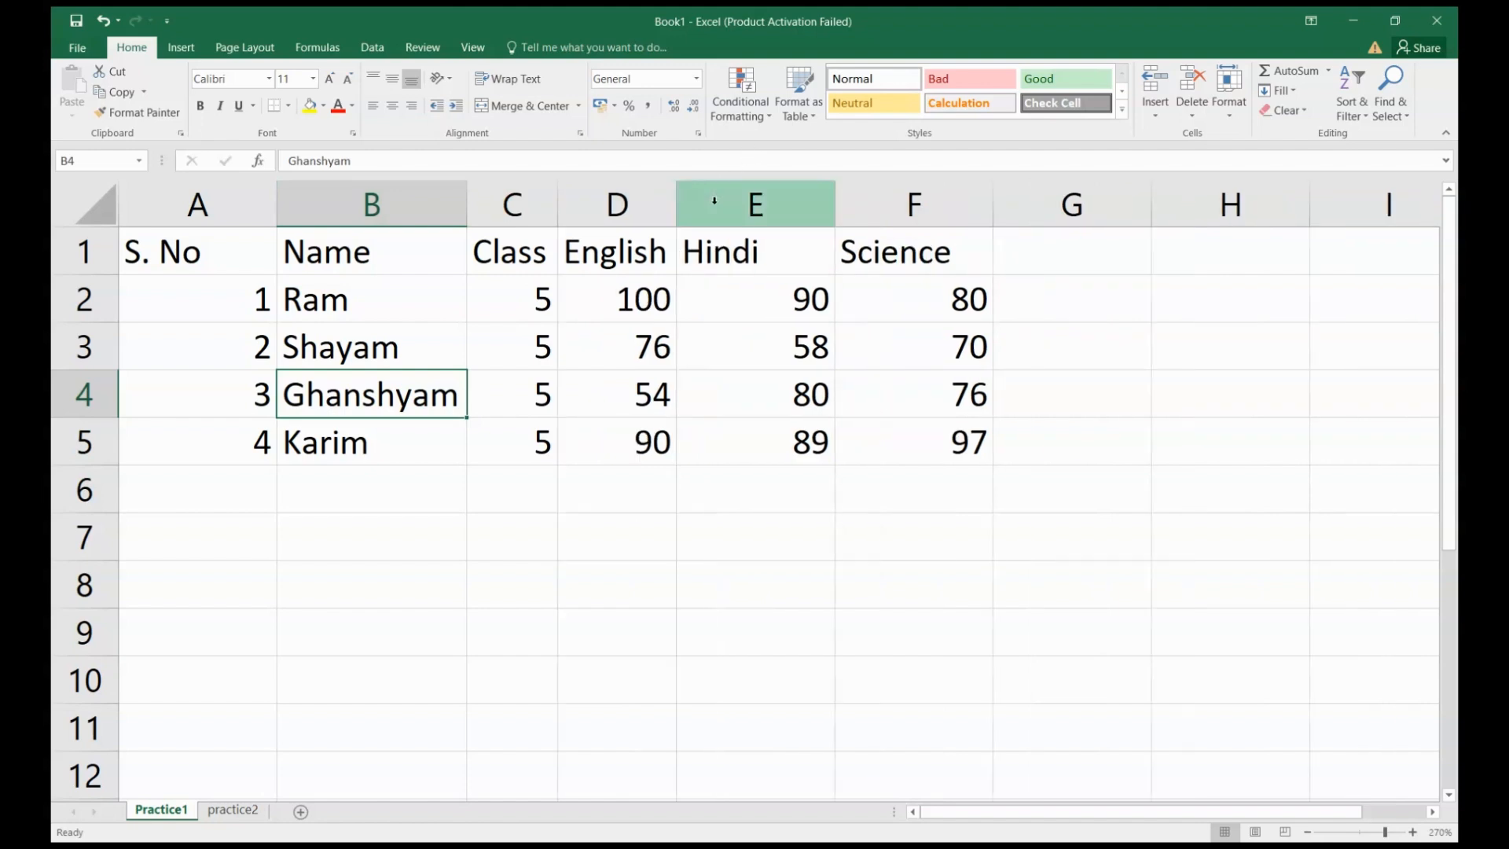
double_click(835, 208)
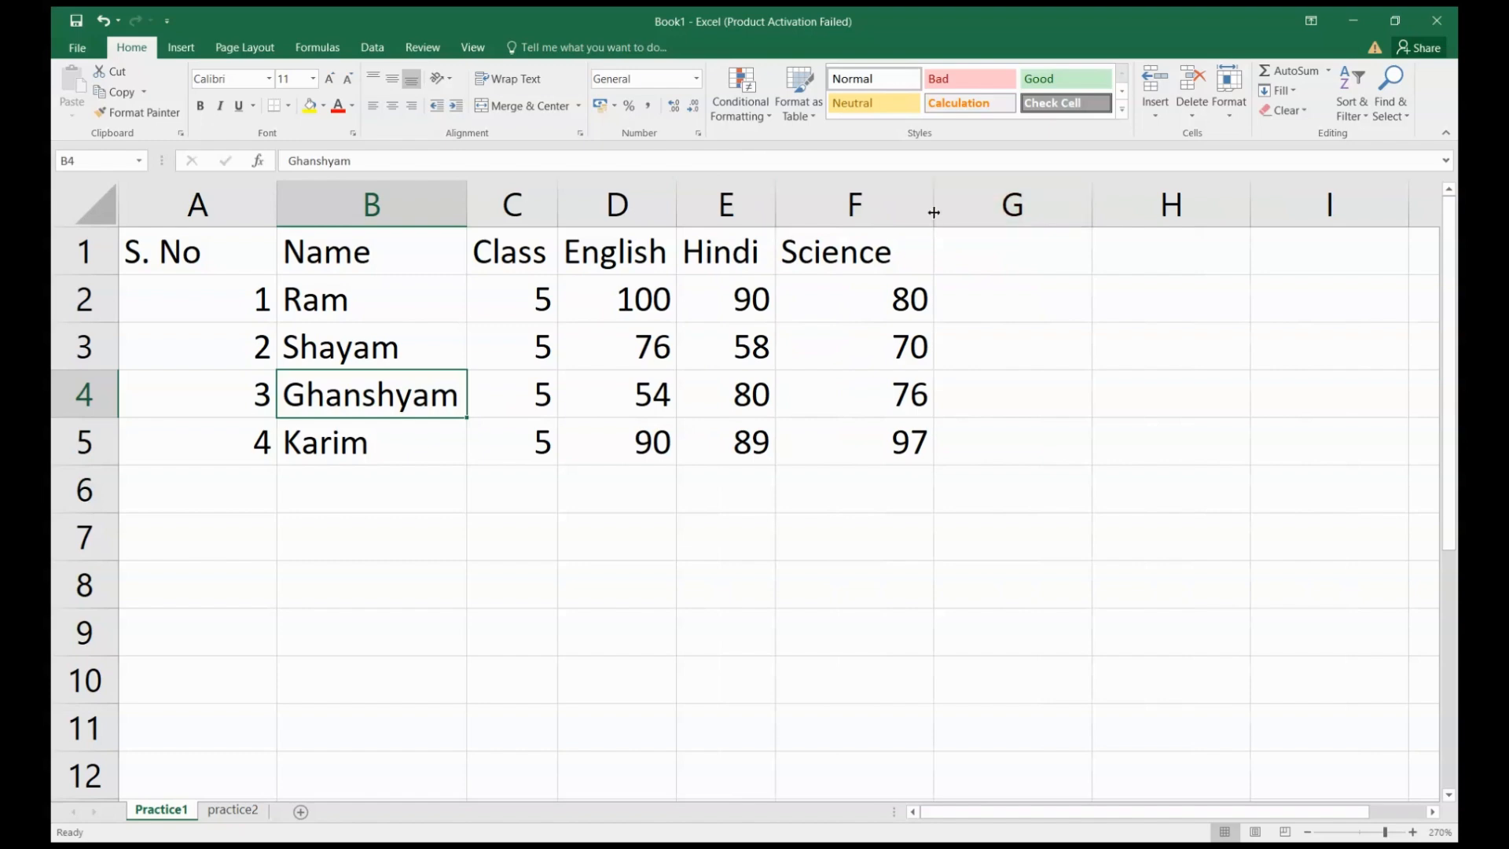
double_click(932, 210)
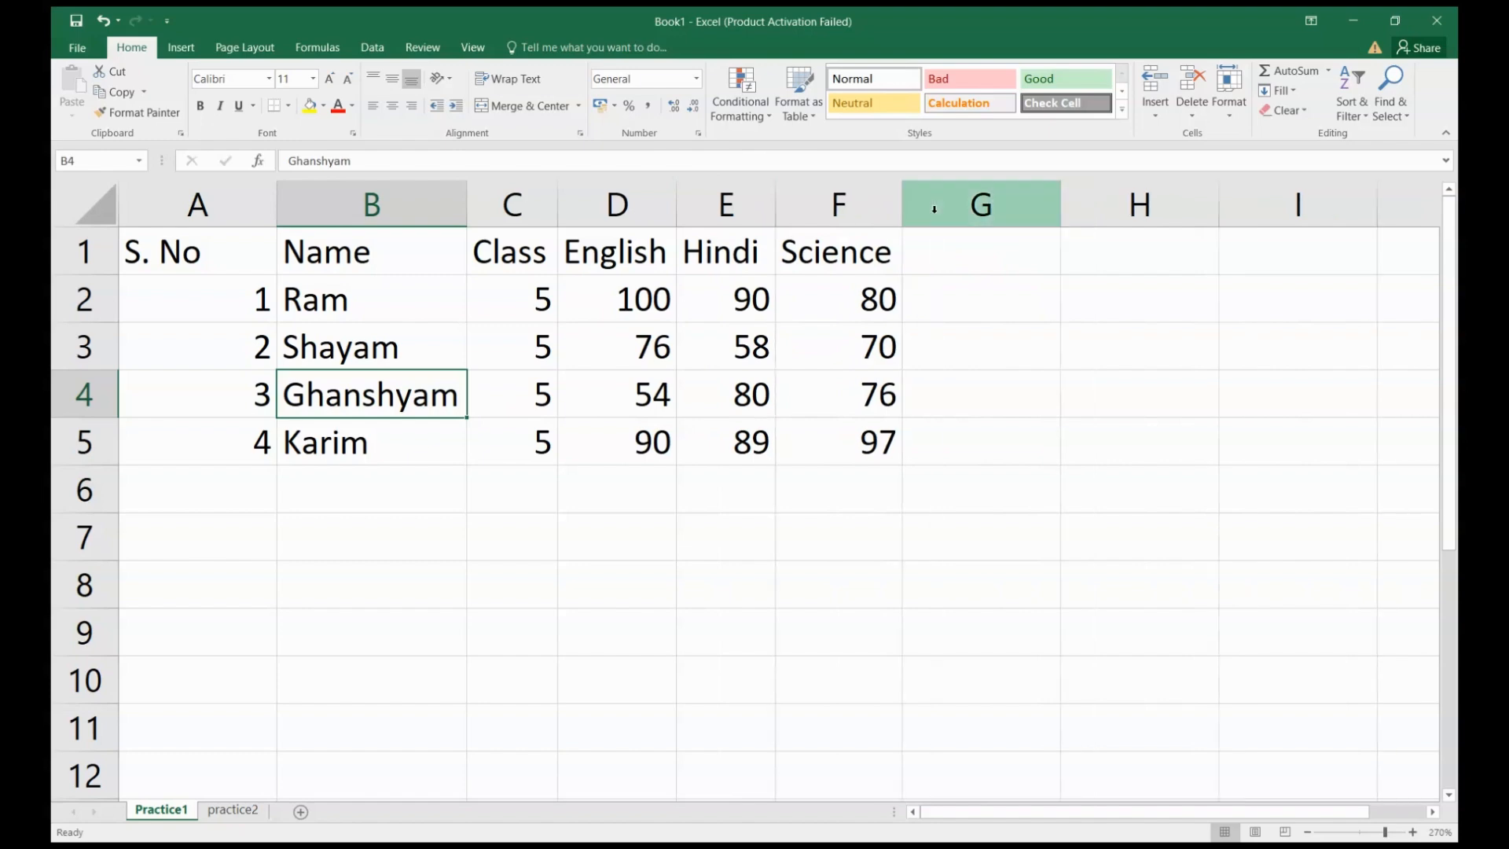
double_click(278, 186)
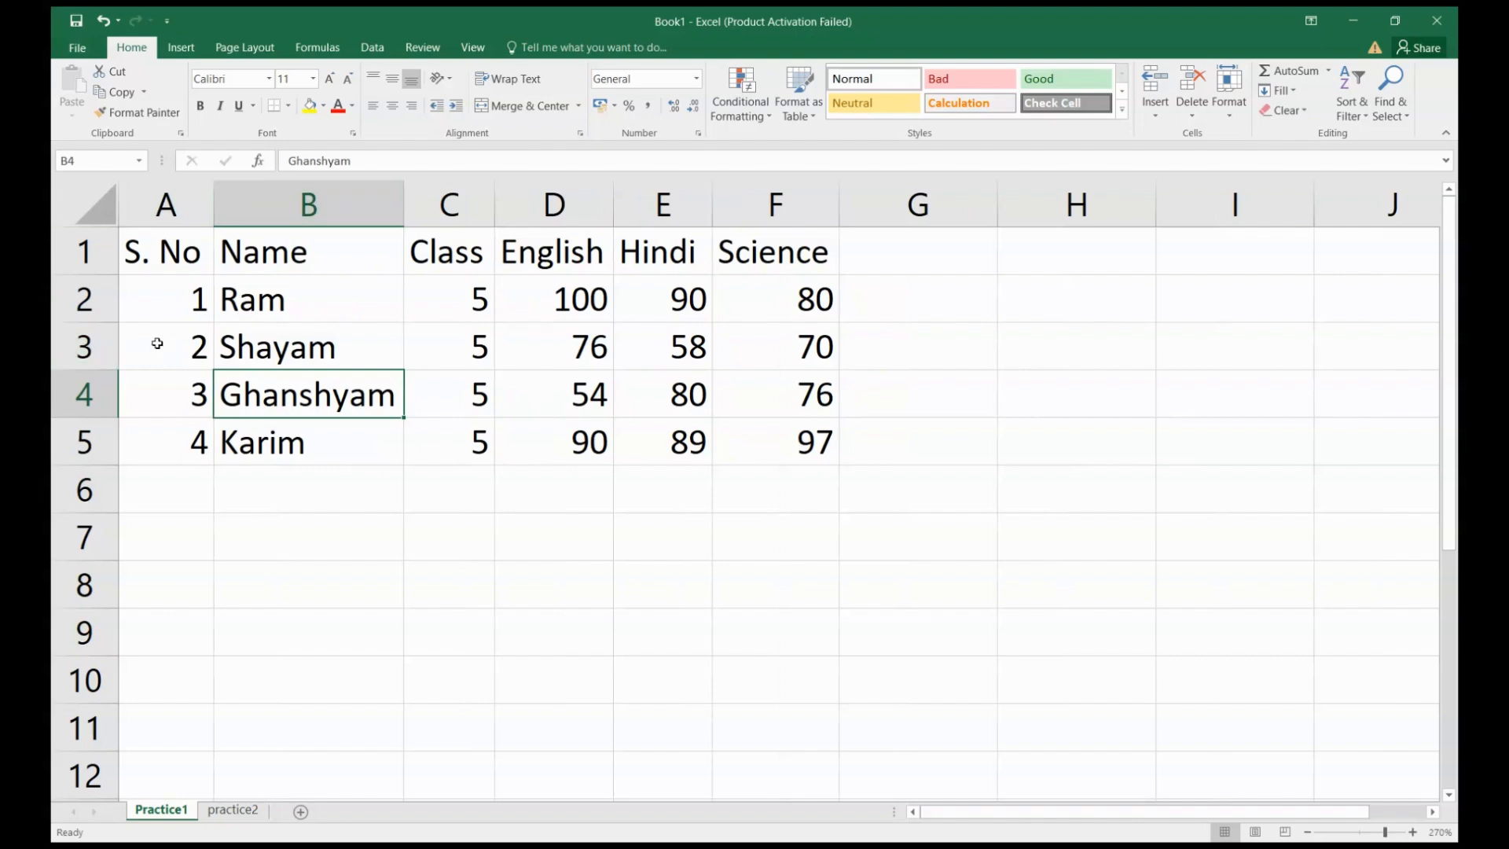
Clear the serial numbers in A4:A5 and refill them by extending the A2:A3 number series down through A10
drag(171, 383, 169, 448)
key(Delete)
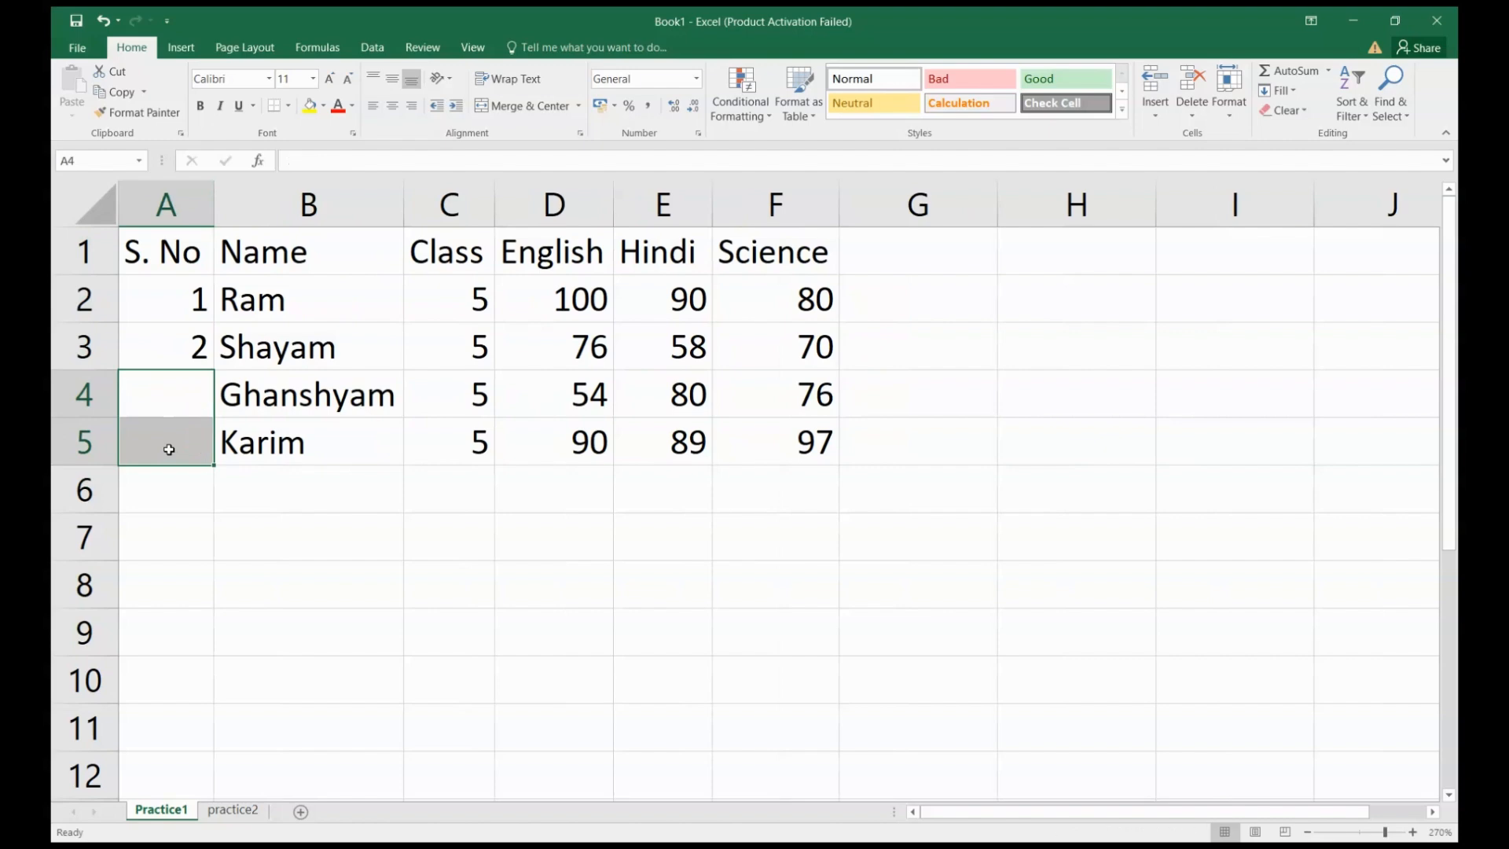
key(Up)
key(Up)
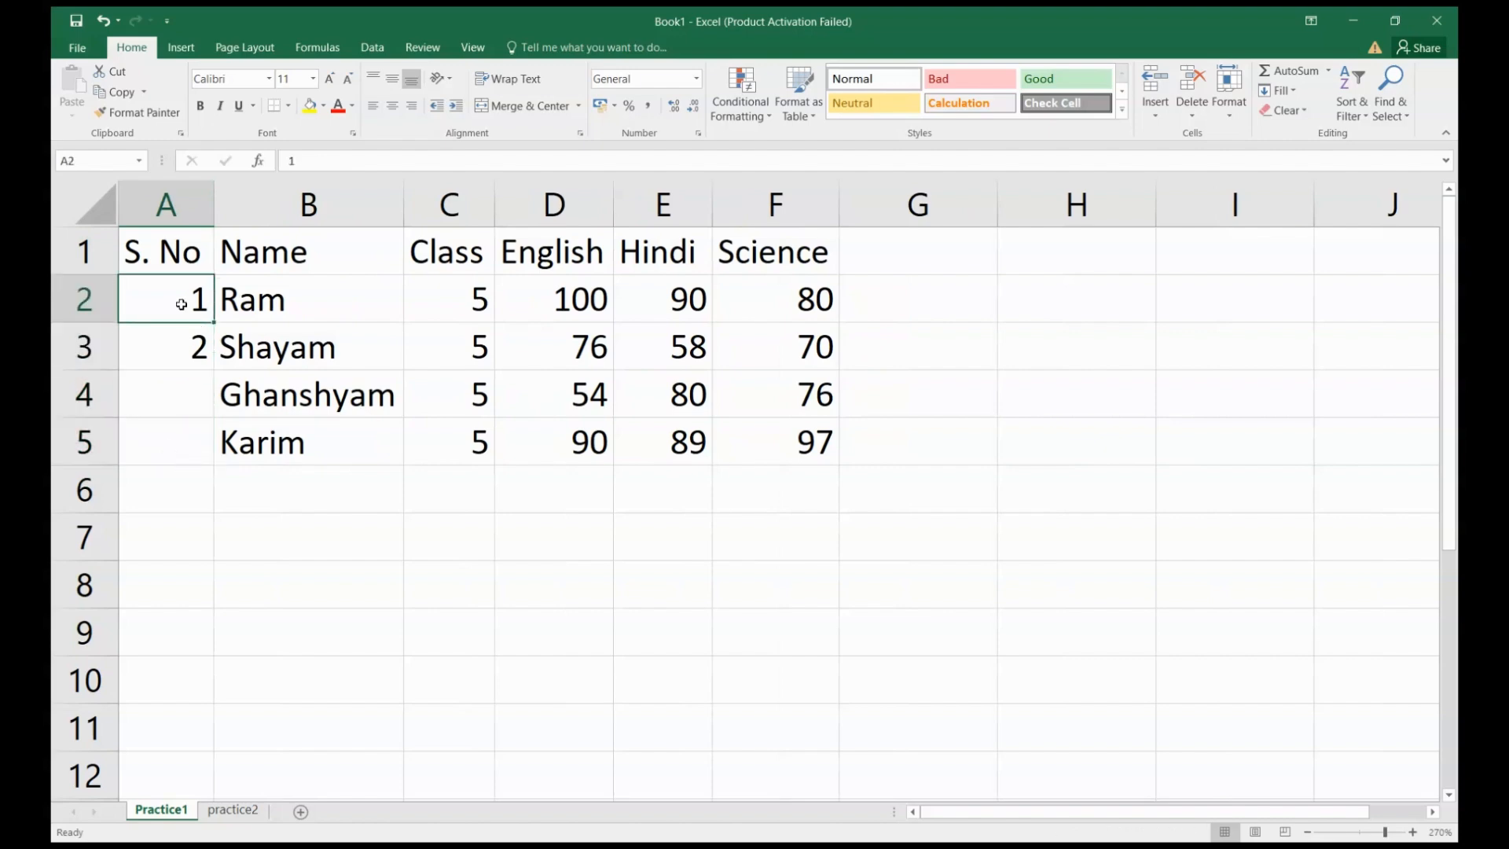
drag(180, 306, 180, 323)
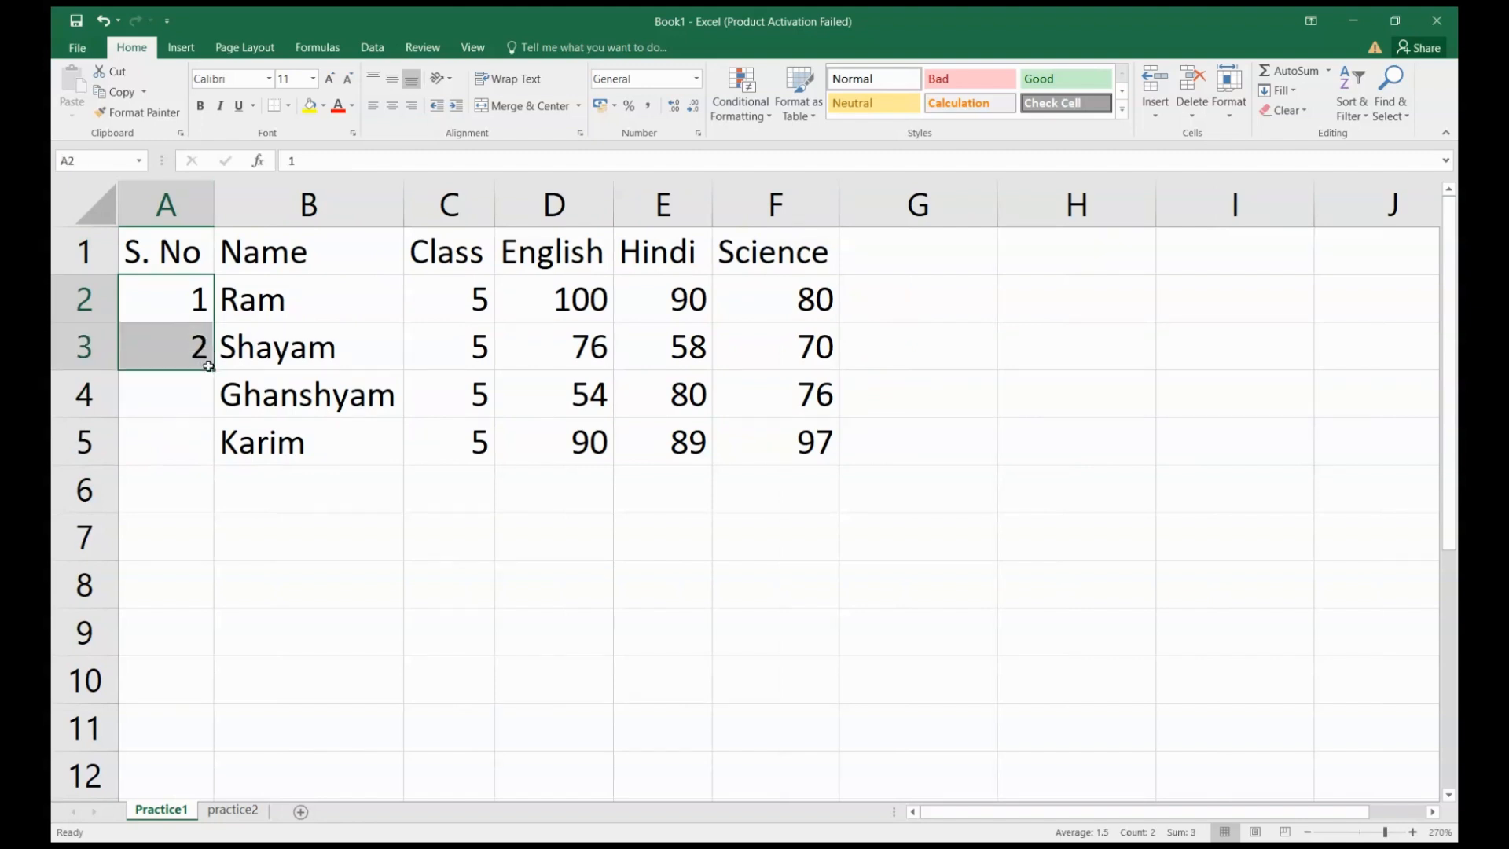
drag(215, 371, 212, 463)
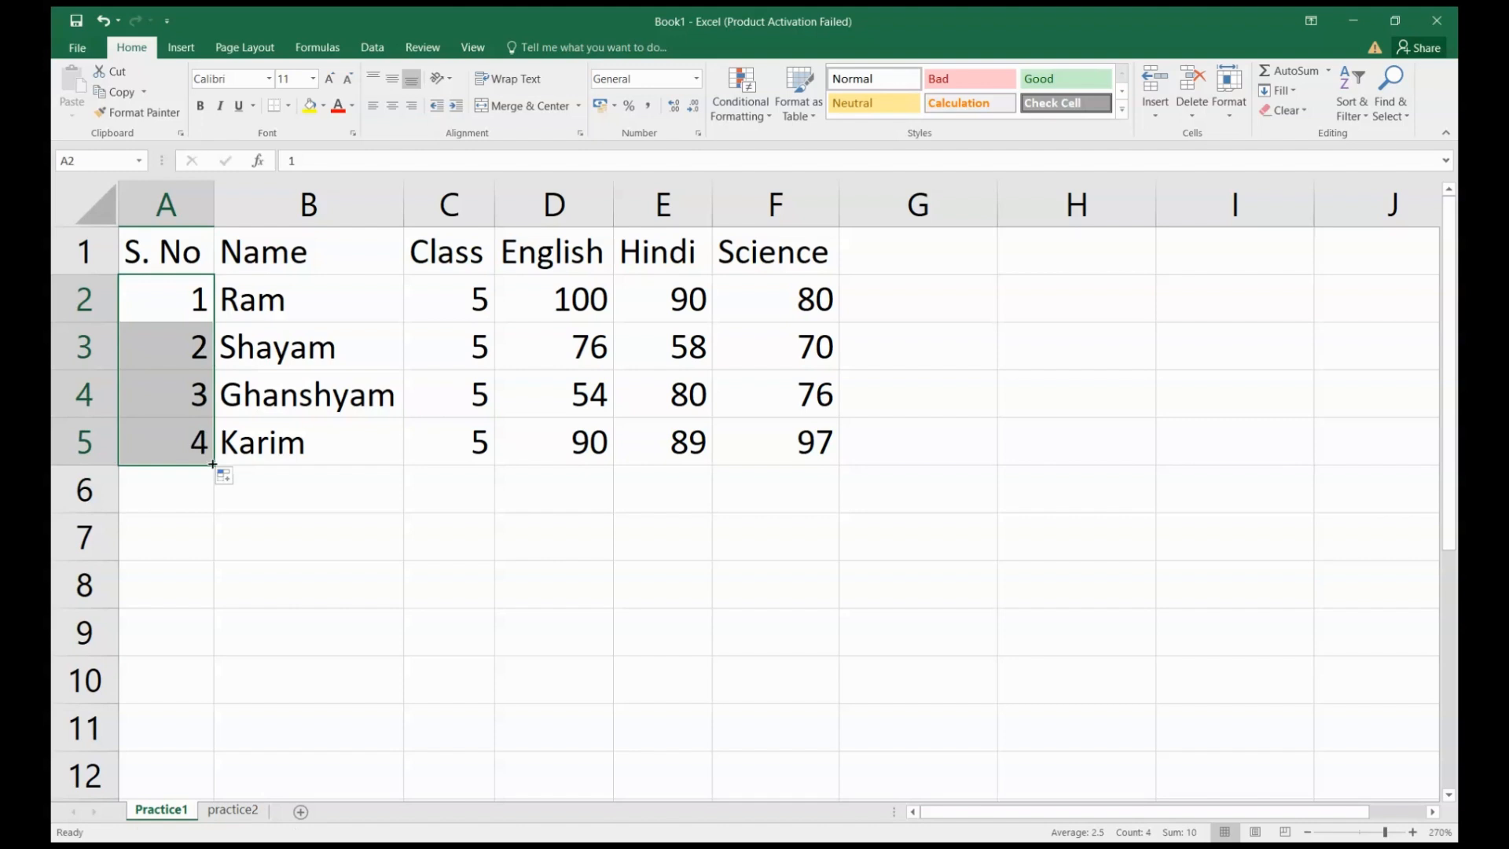
drag(212, 465, 197, 681)
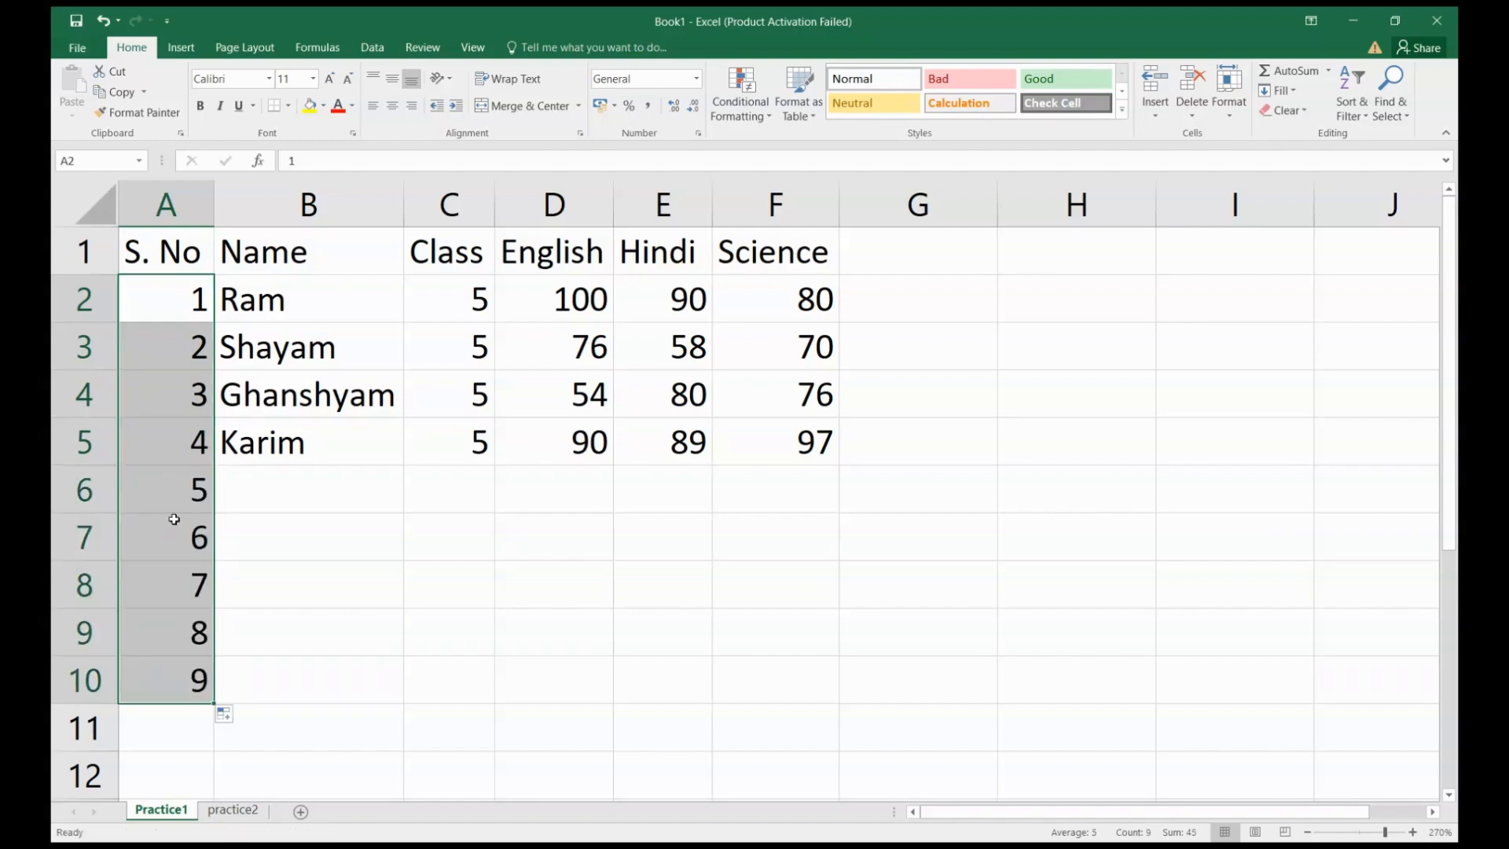
Clear the surplus serial numbers in A6:A10 below the last student
drag(178, 490, 173, 665)
key(Delete)
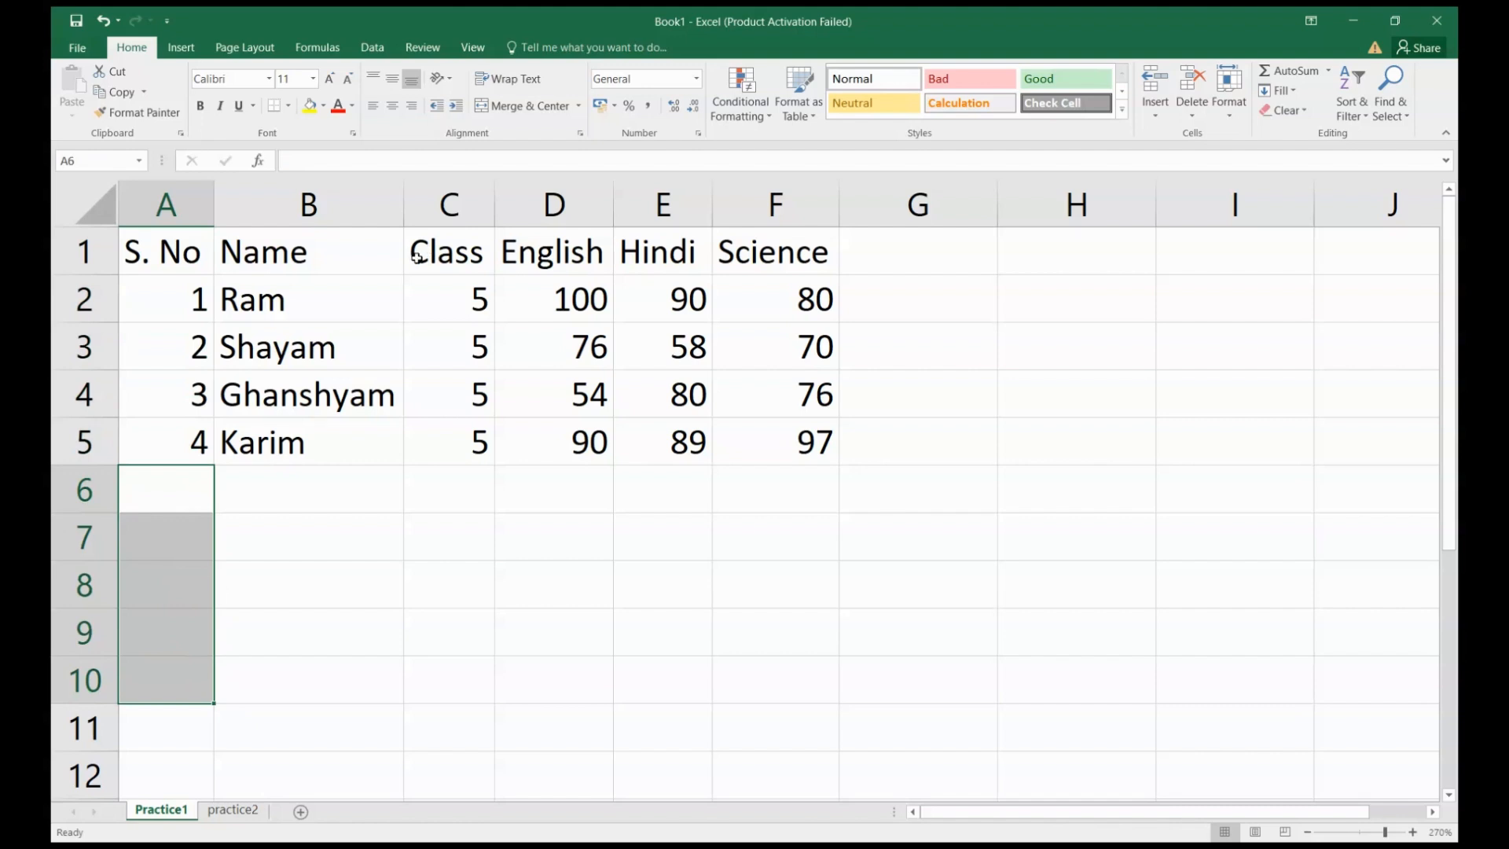
click(189, 330)
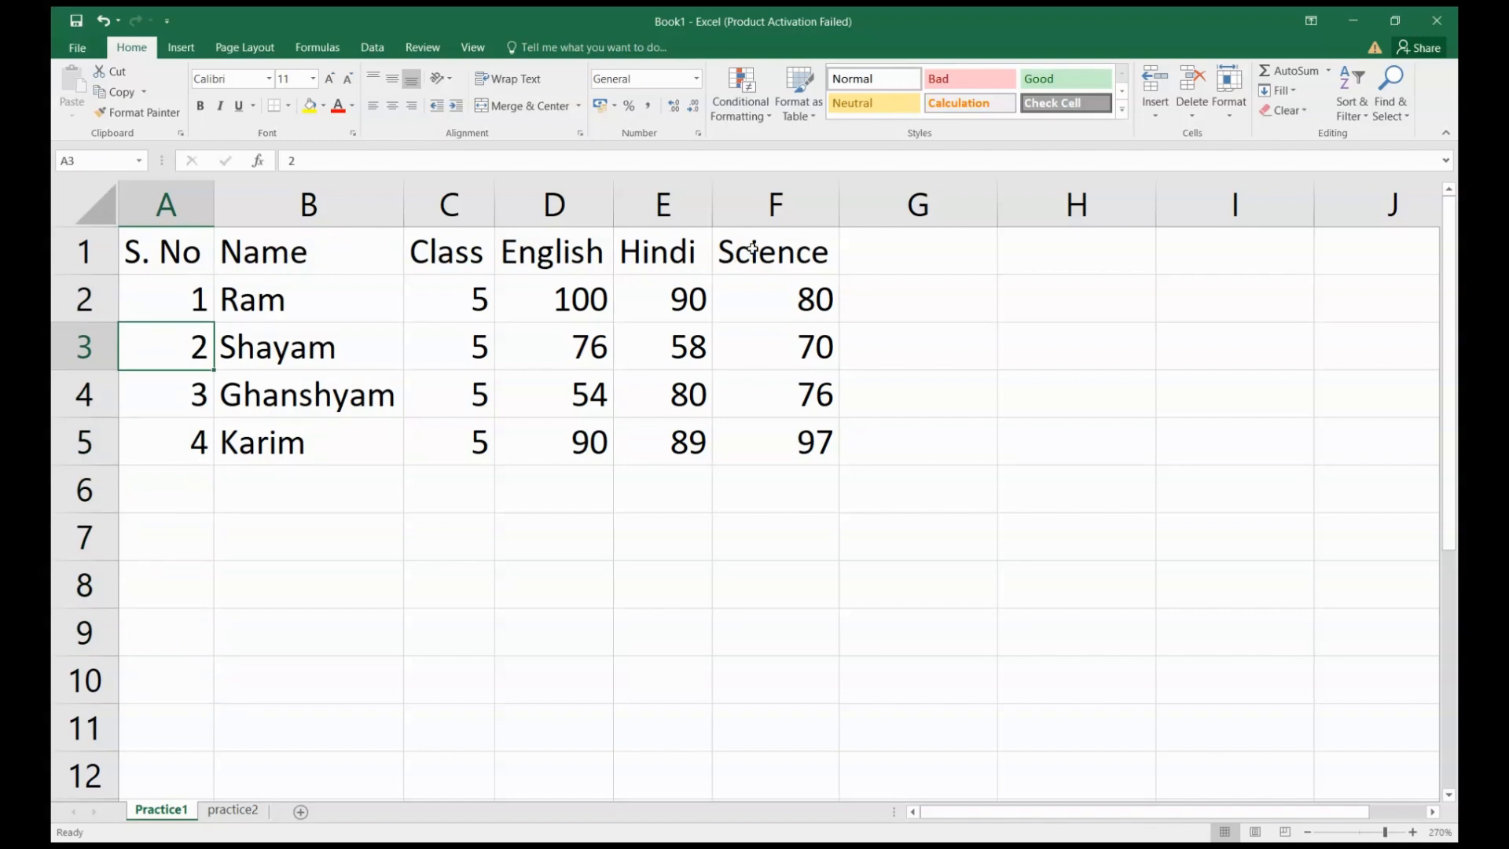
Add the column heading Total in G1, beside the Science heading
click(907, 252)
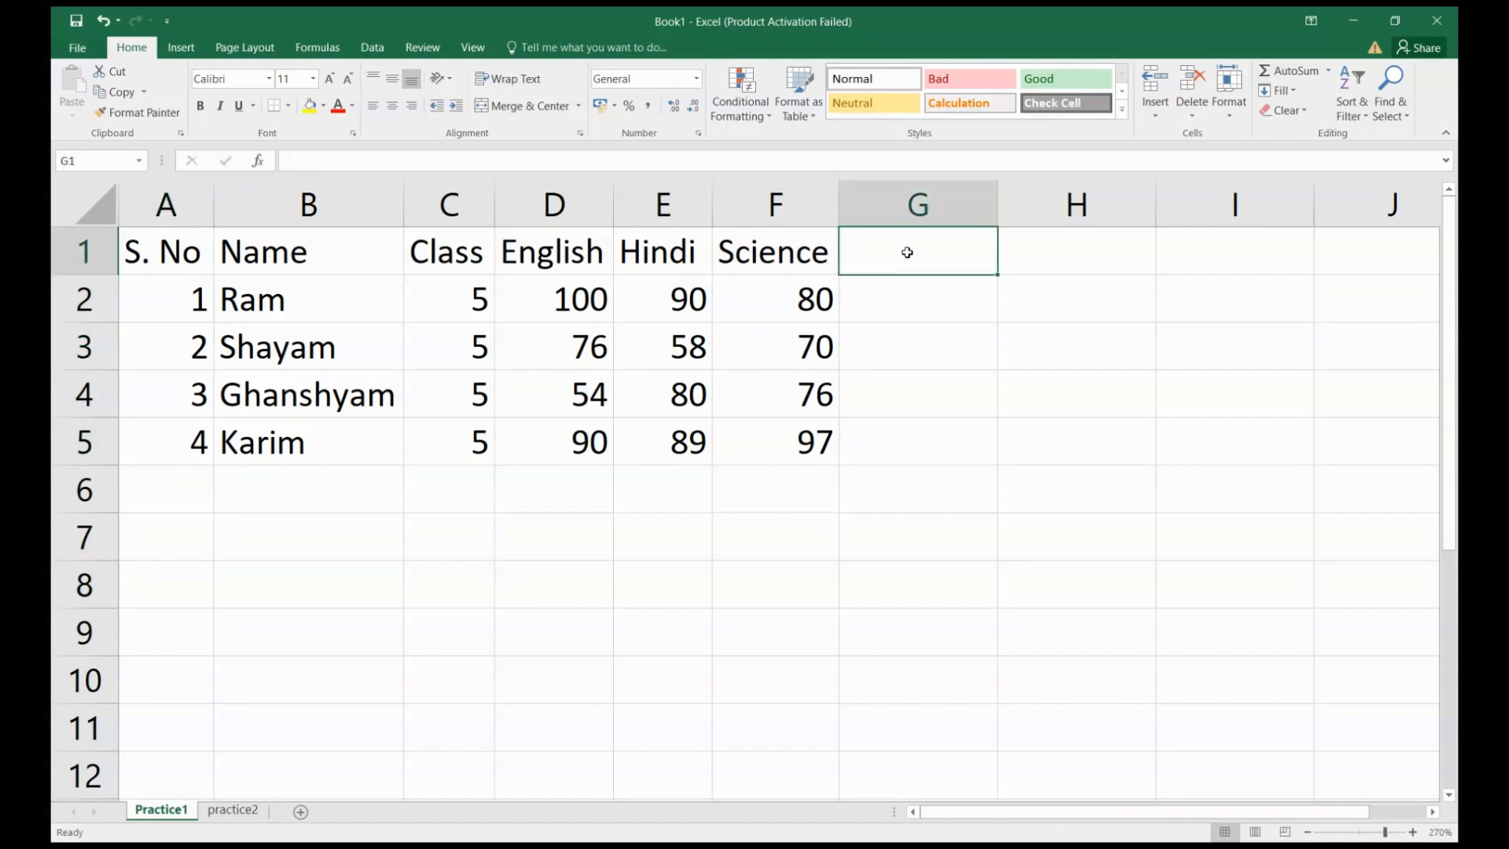
text(T)
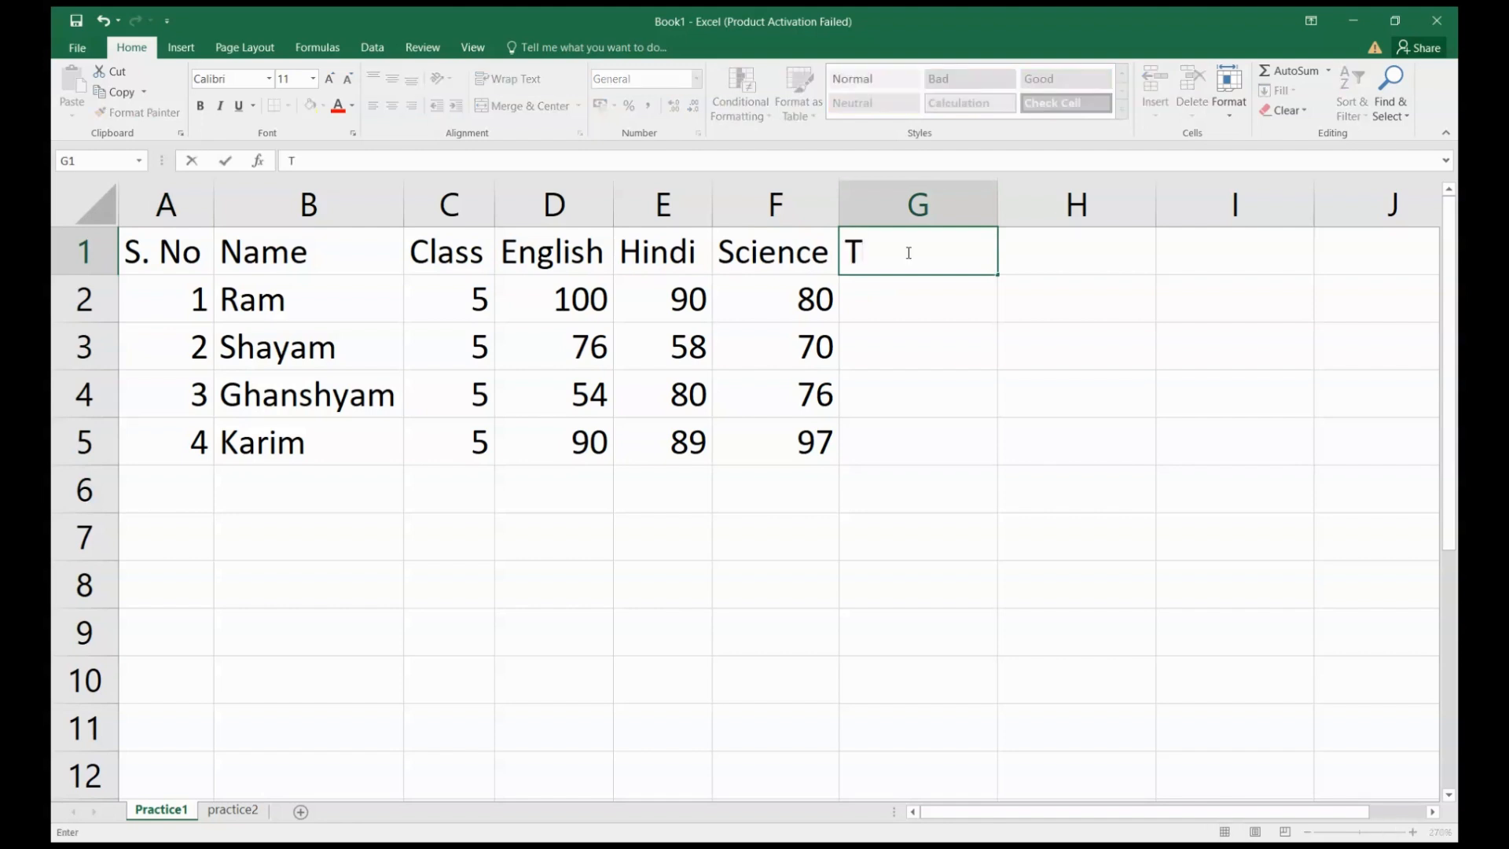
text(otal)
key(Tab)
Enter the formula +D2+E2+F2 in G2 to total the first student's English, Hindi and Science marks
key(Down)
key(Left)
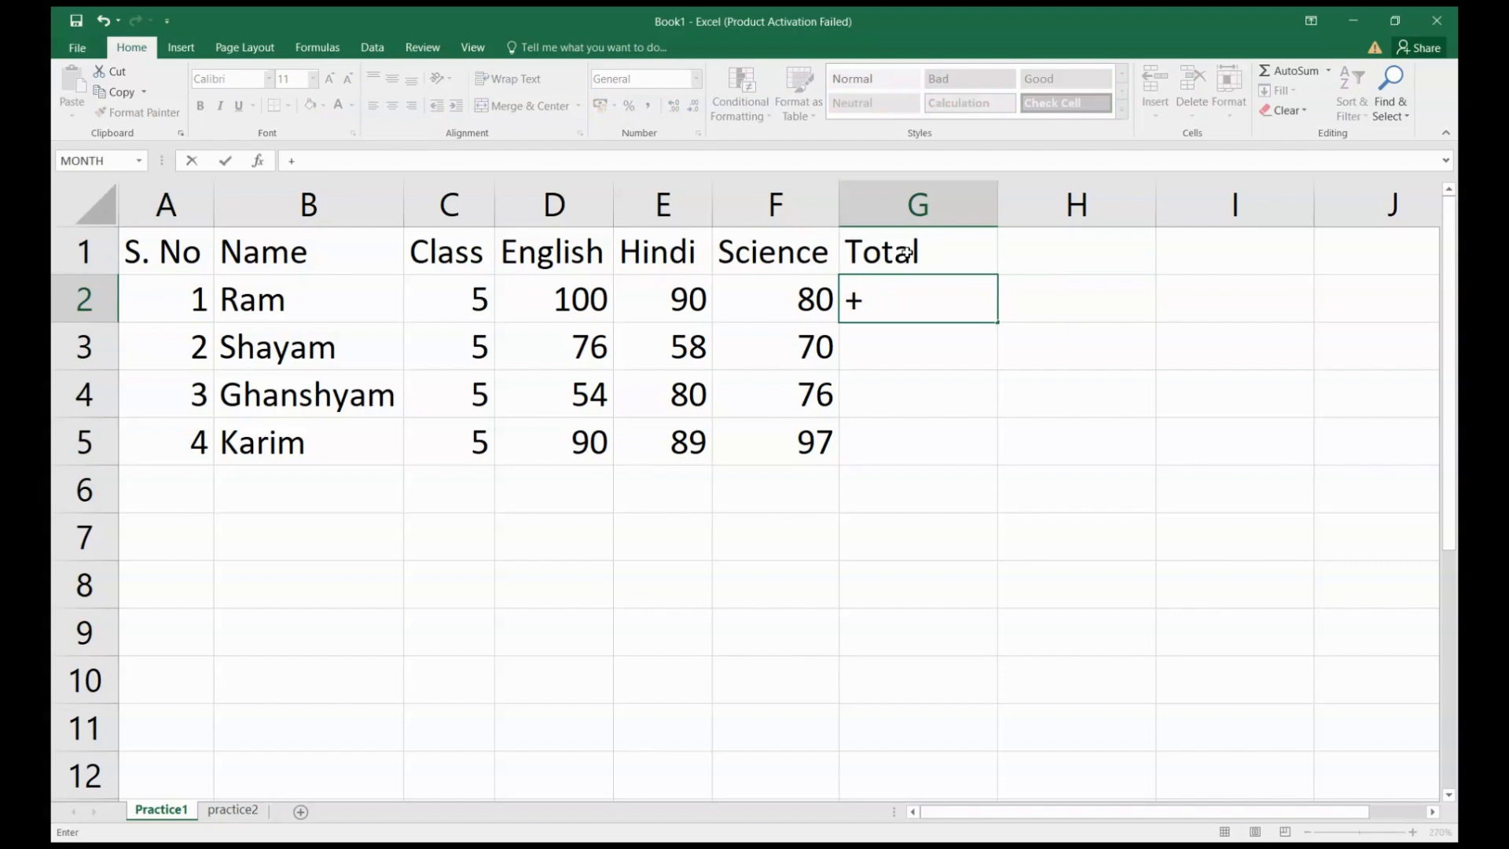
key(Left)
key(Left)
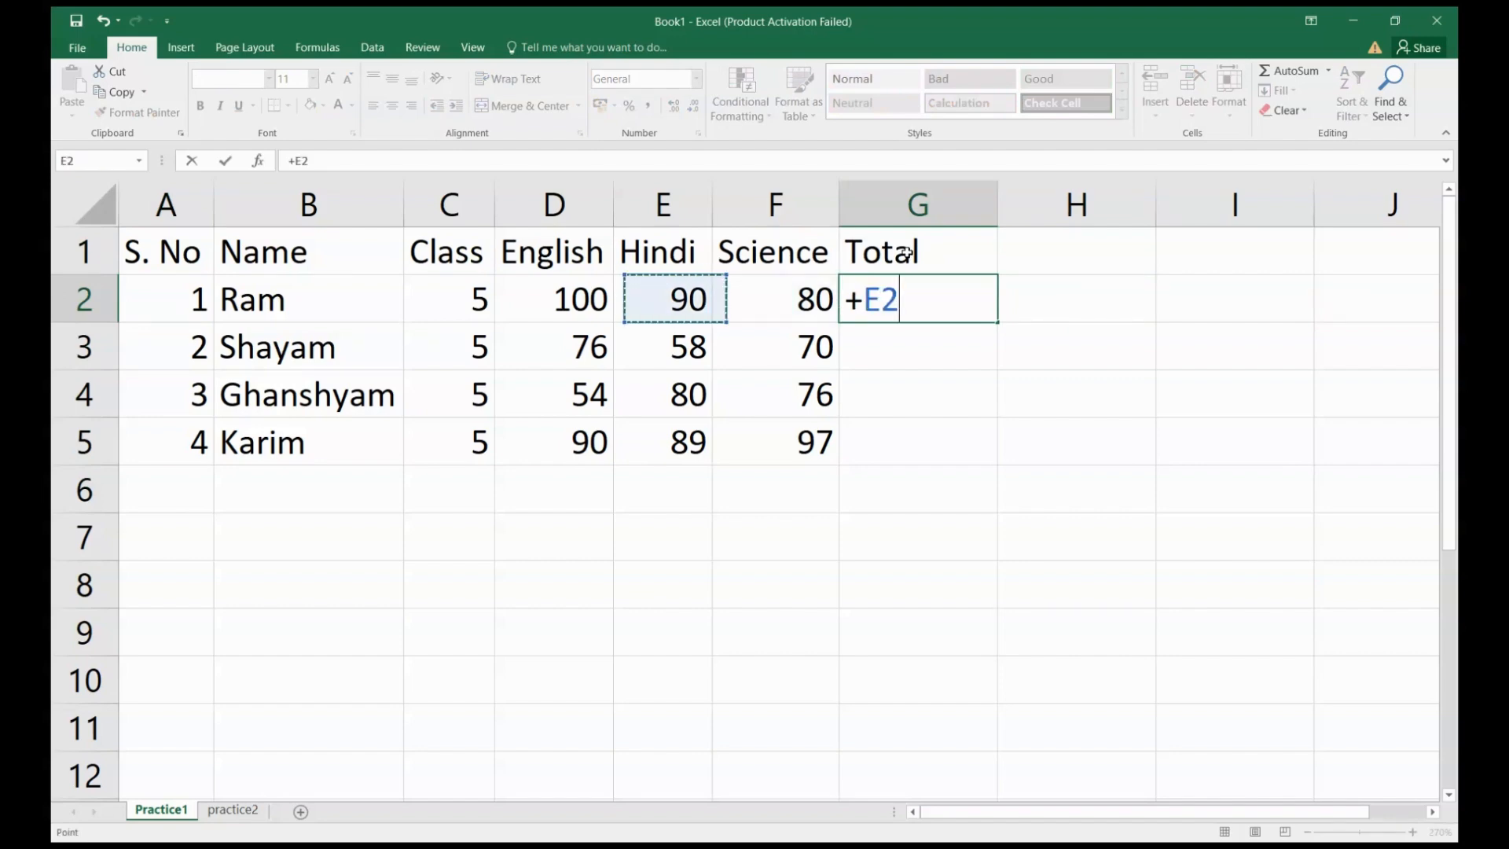
key(Left)
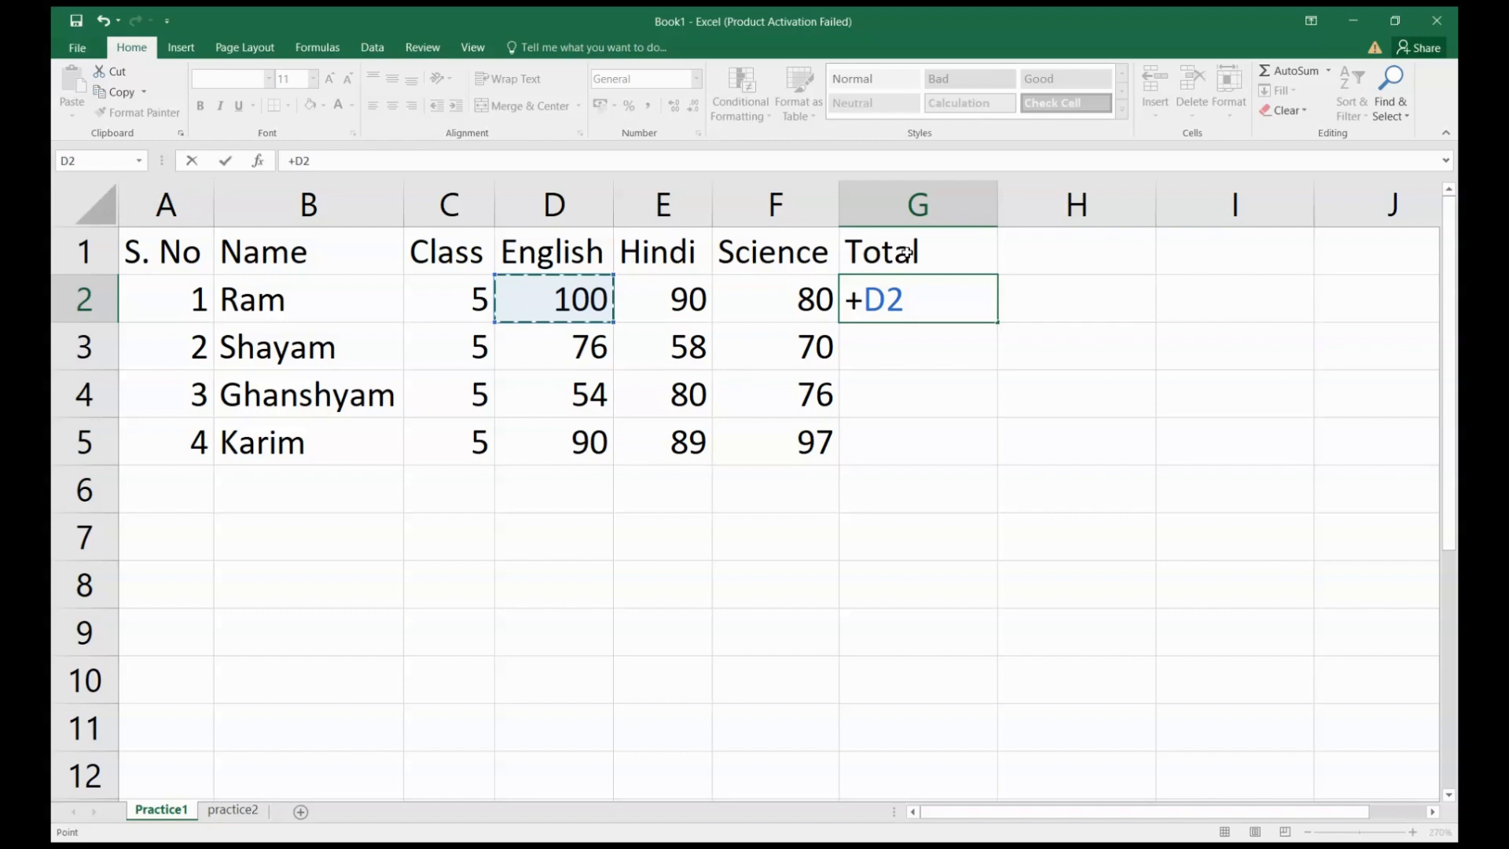
text(+)
key(Left)
key(Left)
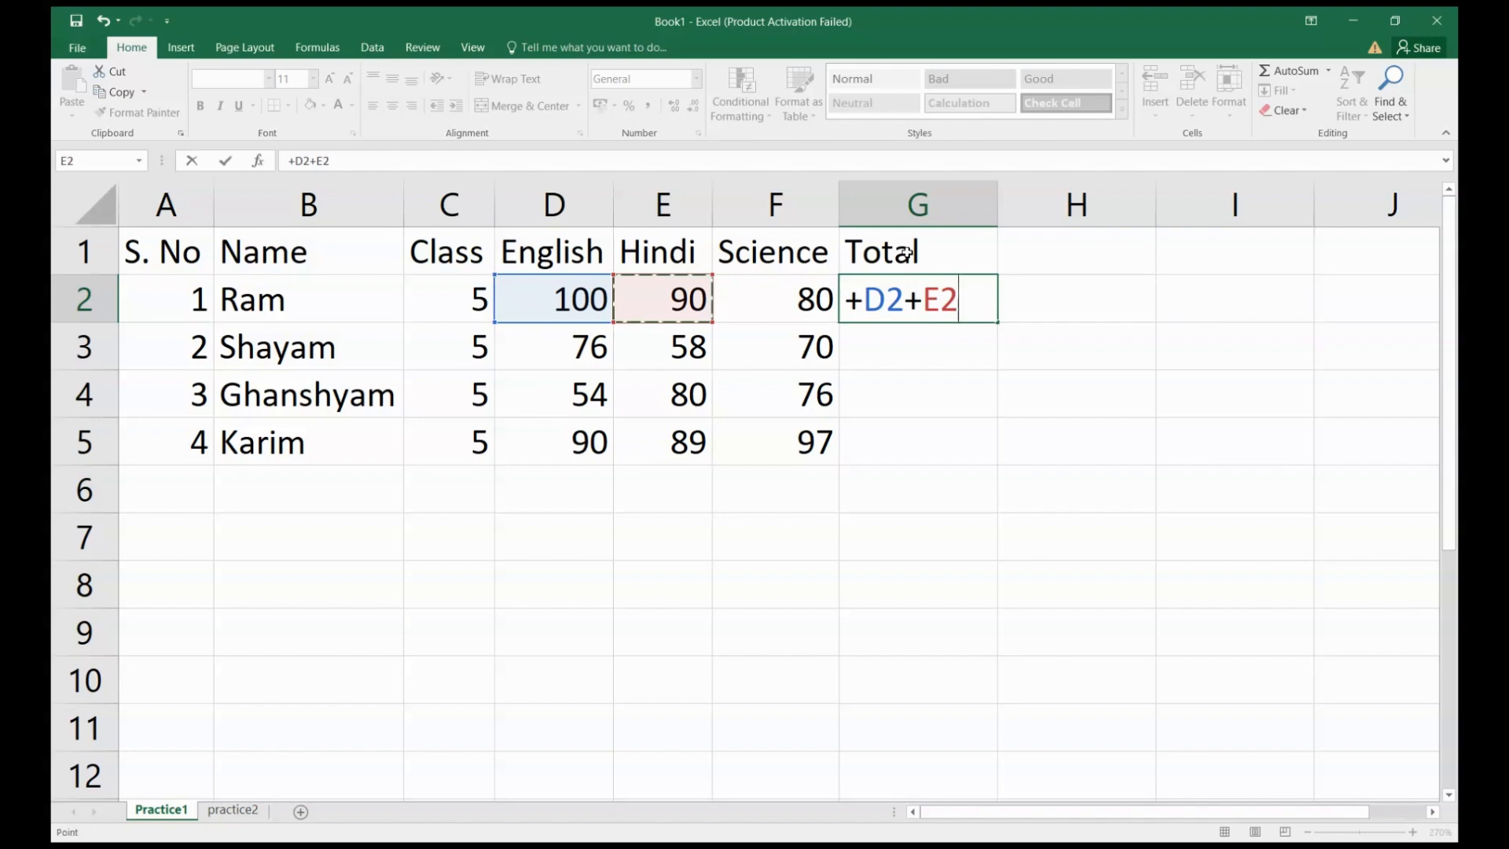
text(+)
key(Left)
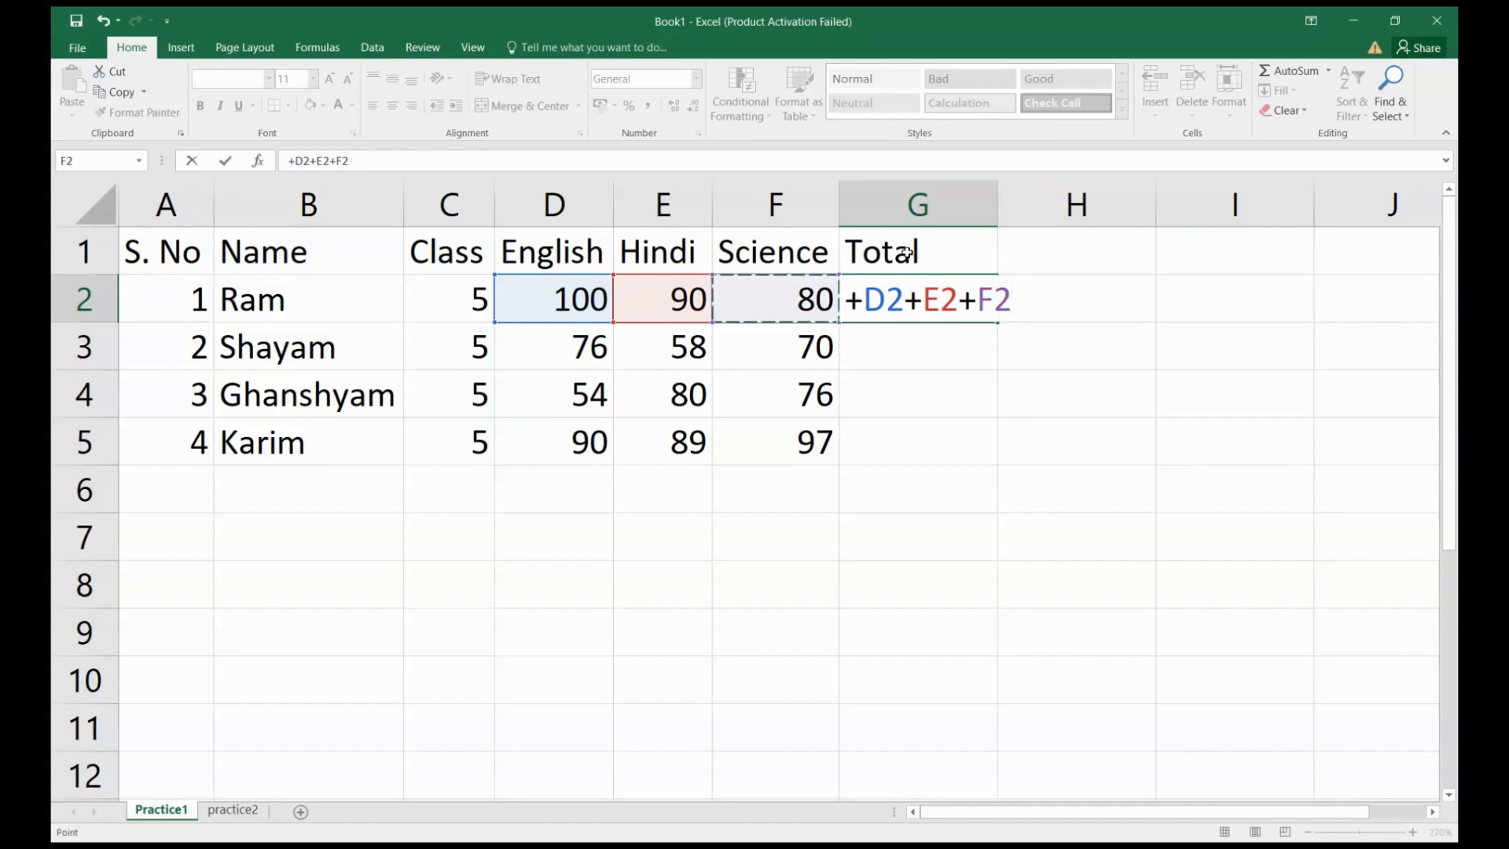
key(Return)
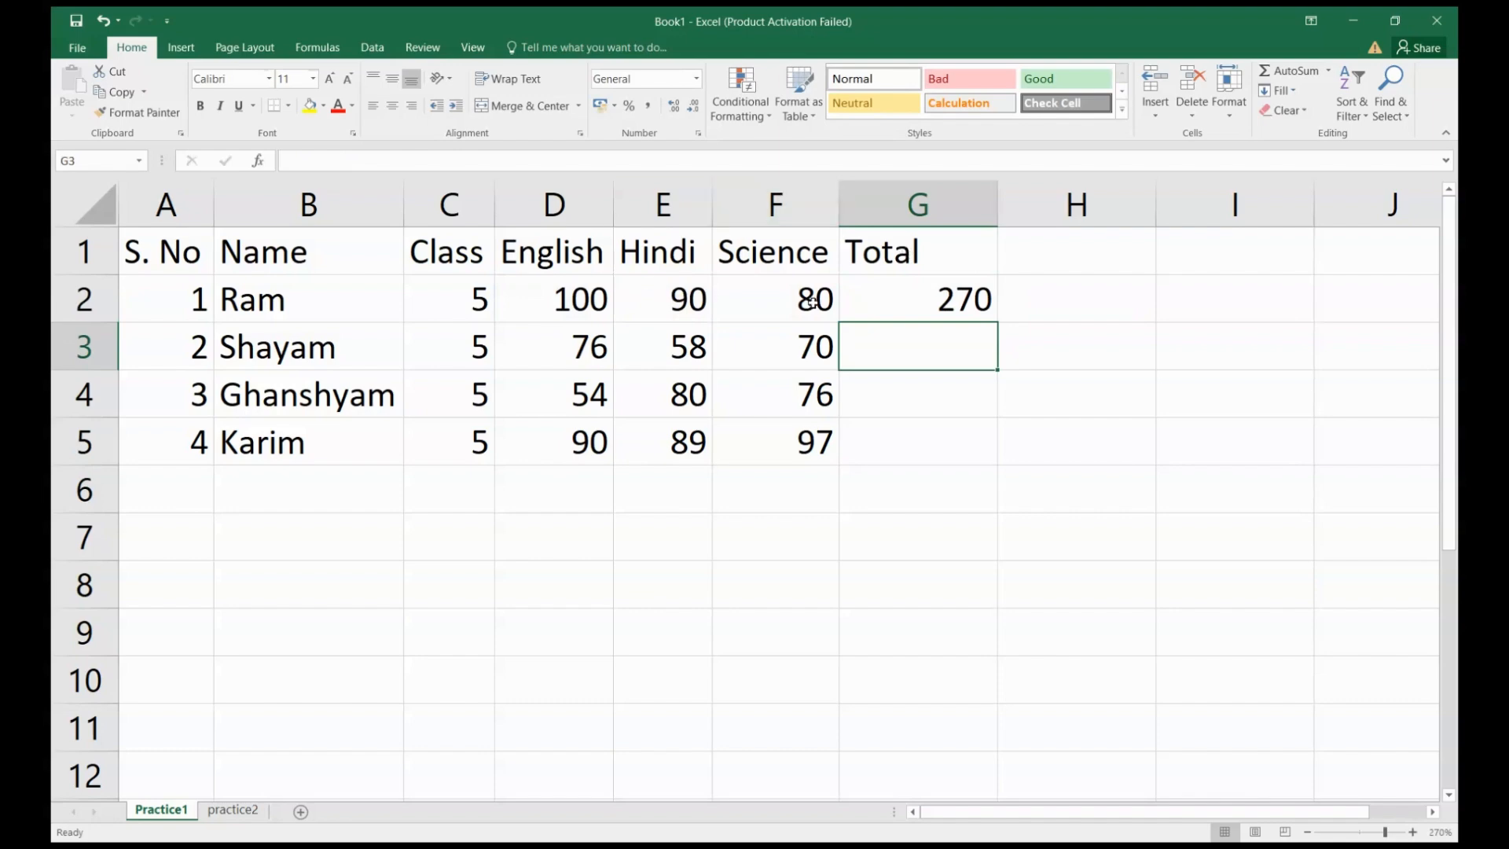
click(912, 295)
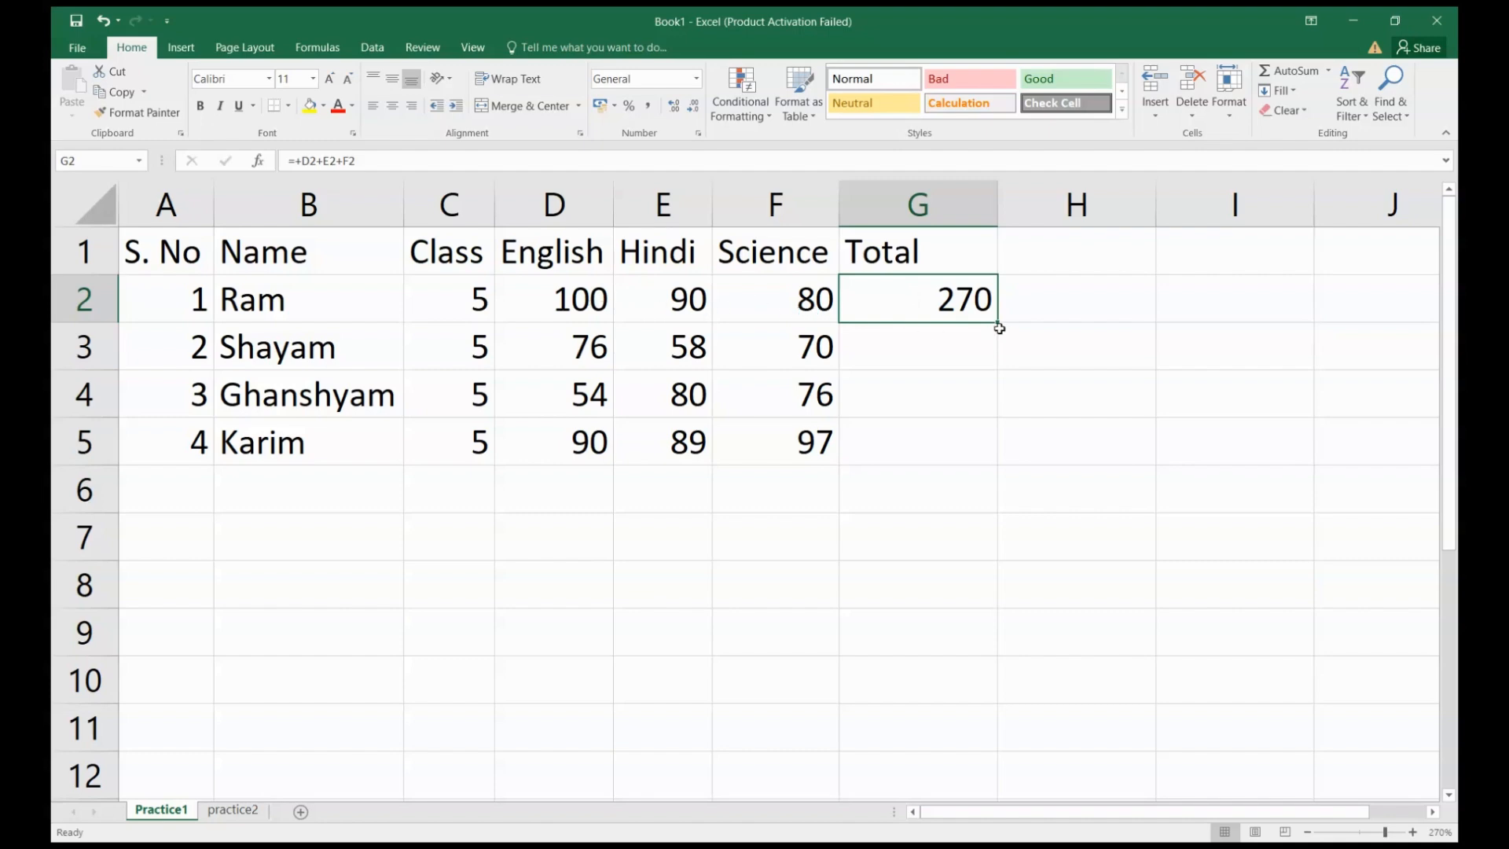
Enter the formula +D3+E3+F3 in G3 to total the second student's marks, then reselect that cell
click(905, 349)
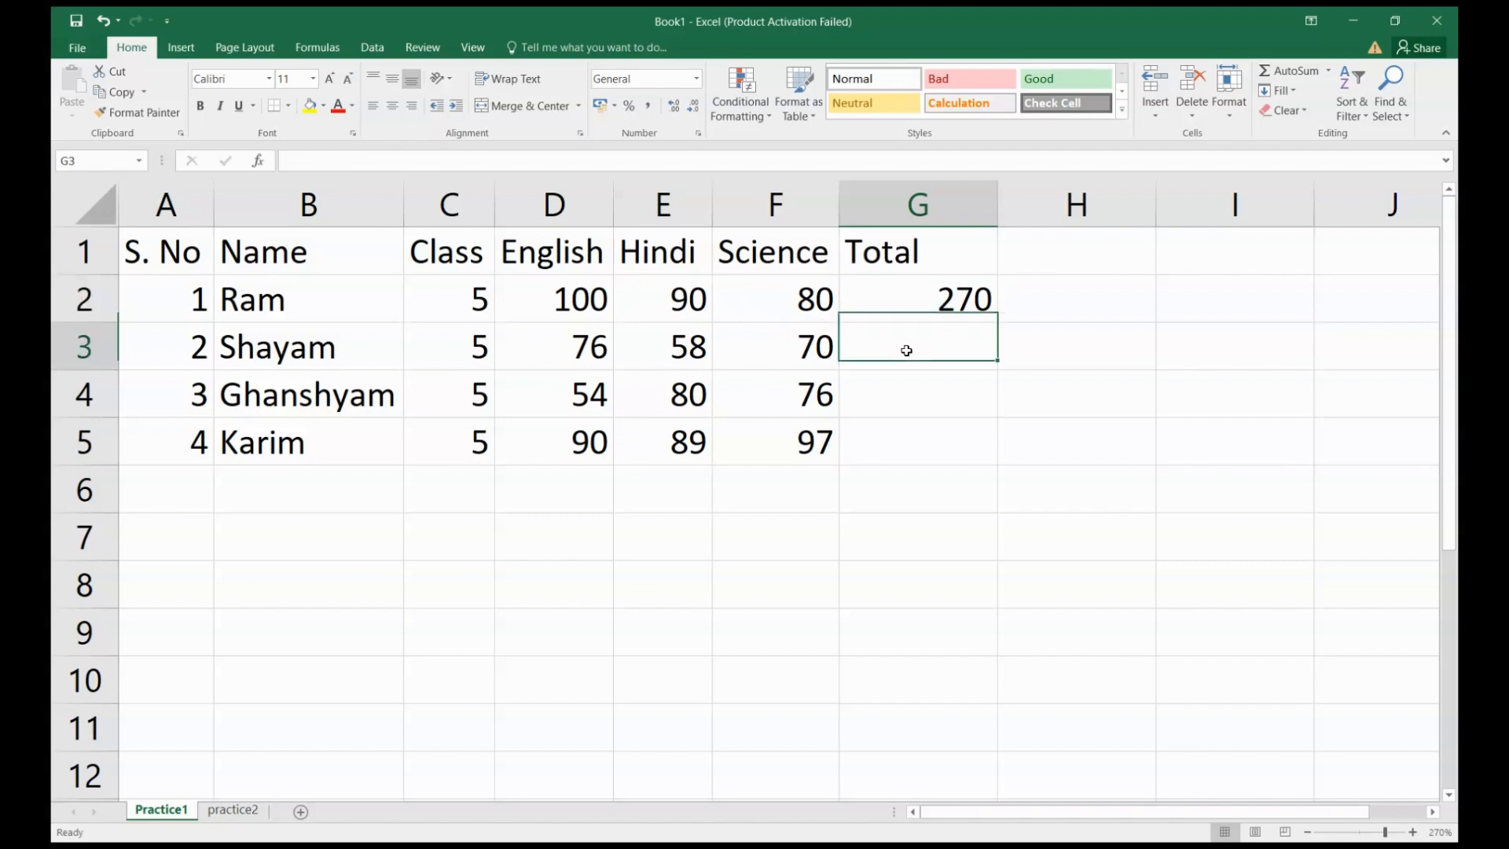
text(+F3)
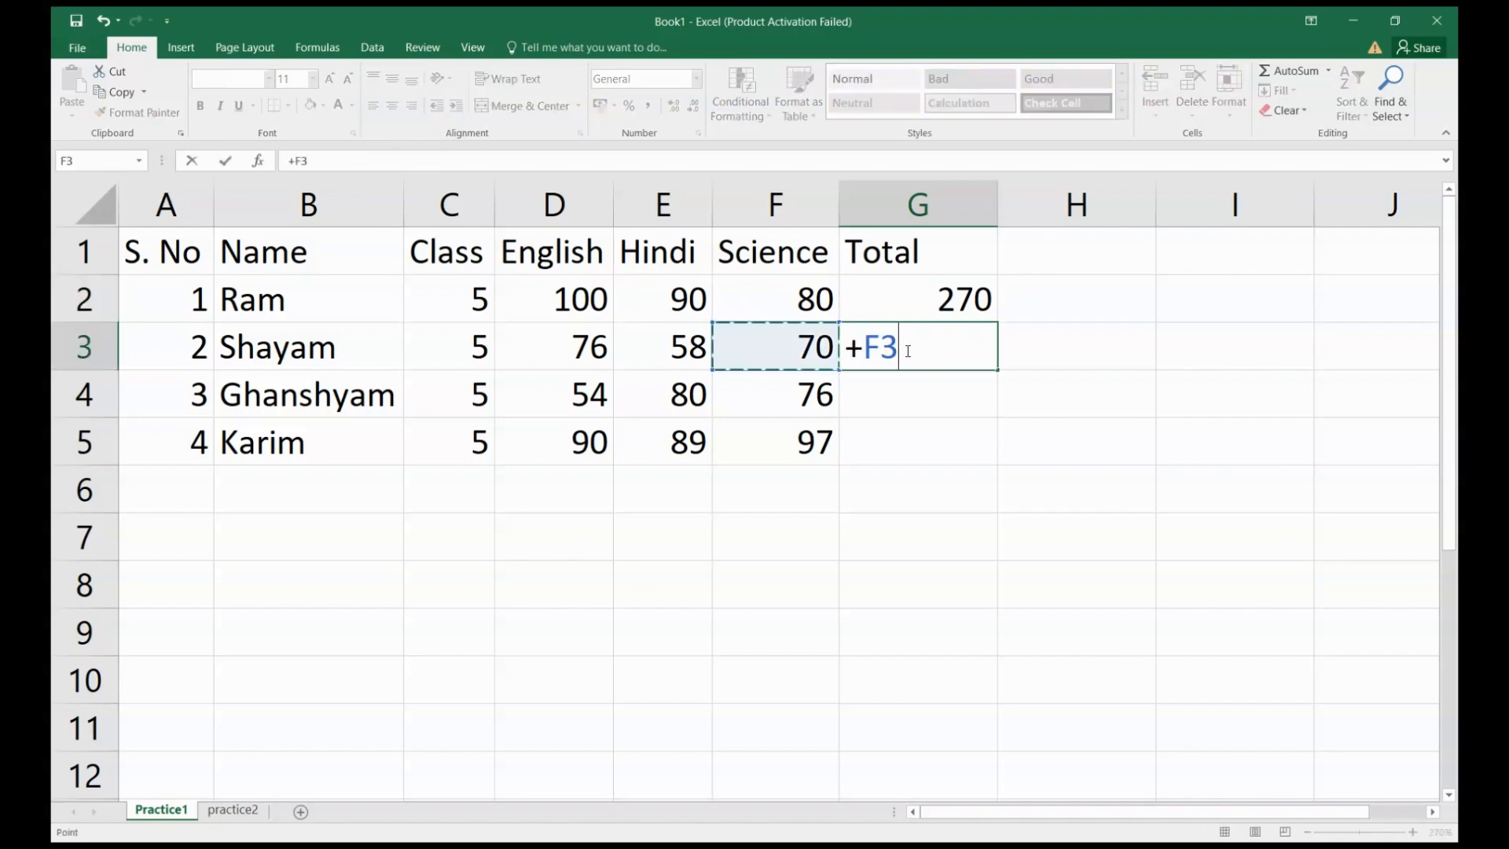
key(Left)
key(Left)
key(Left)
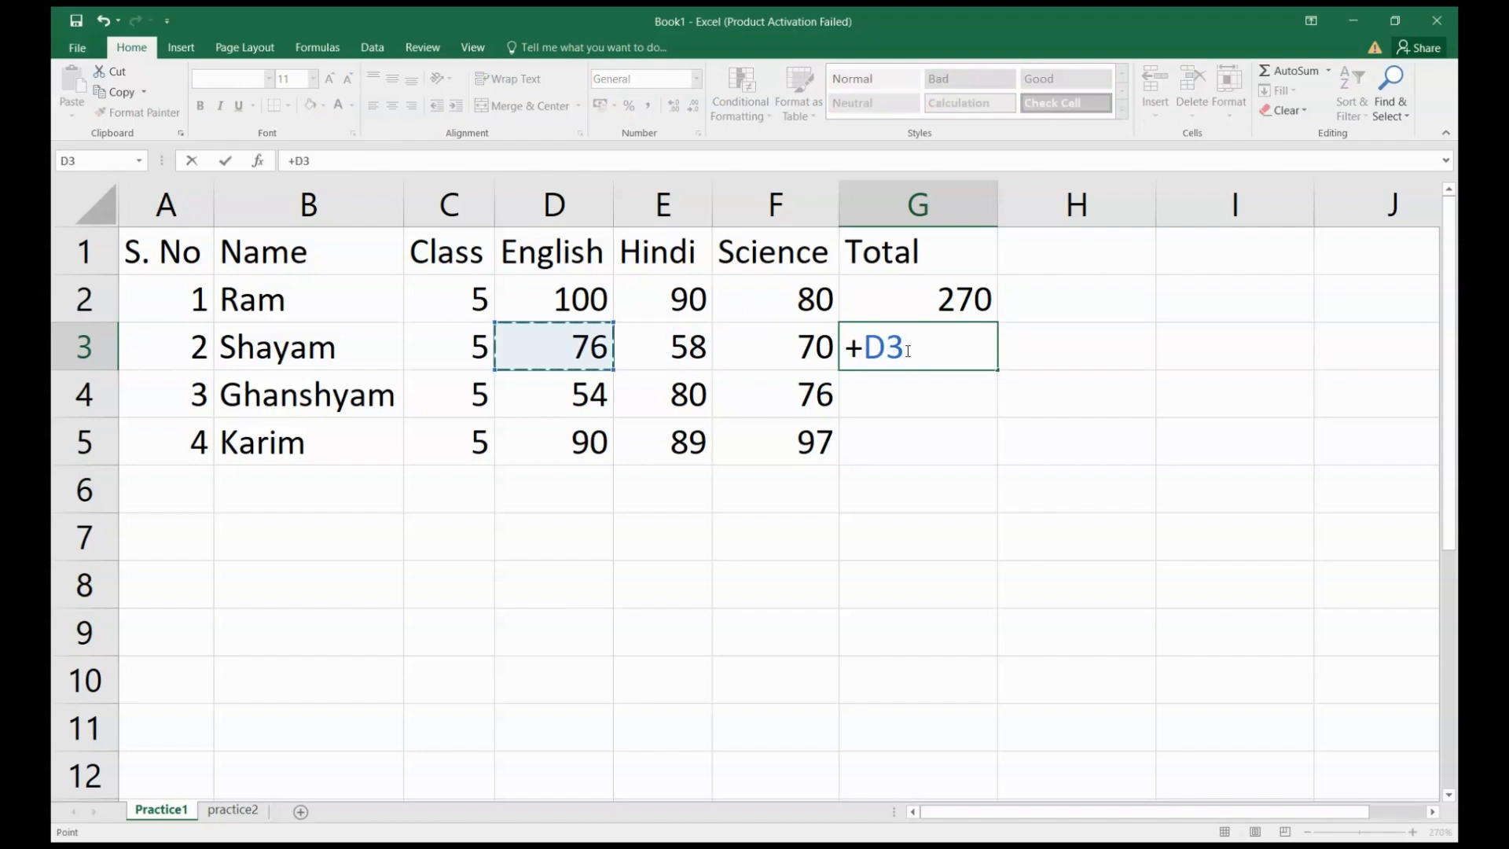
text(+)
key(Left)
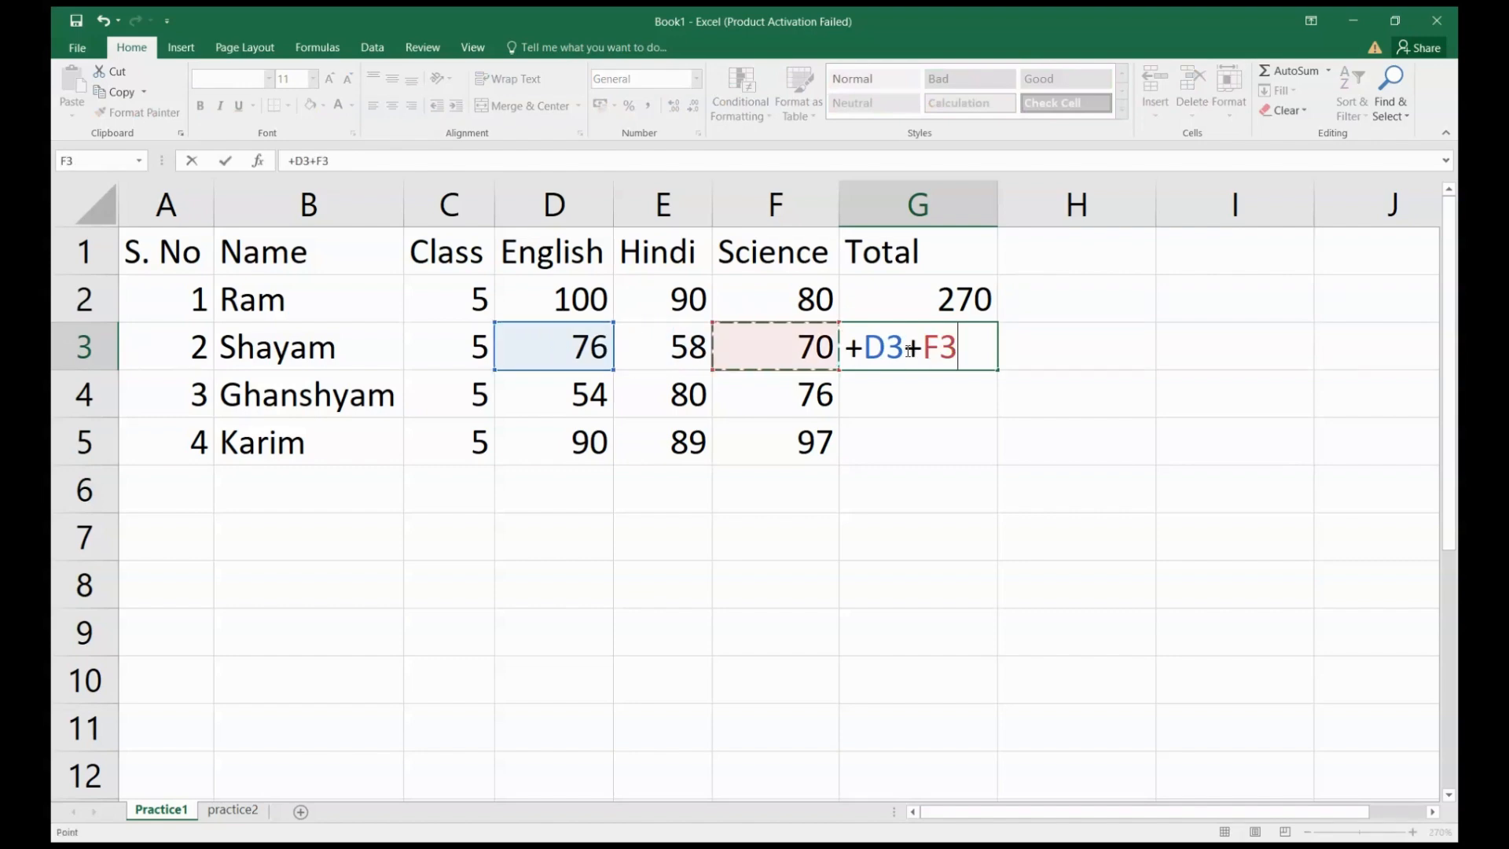
key(Left)
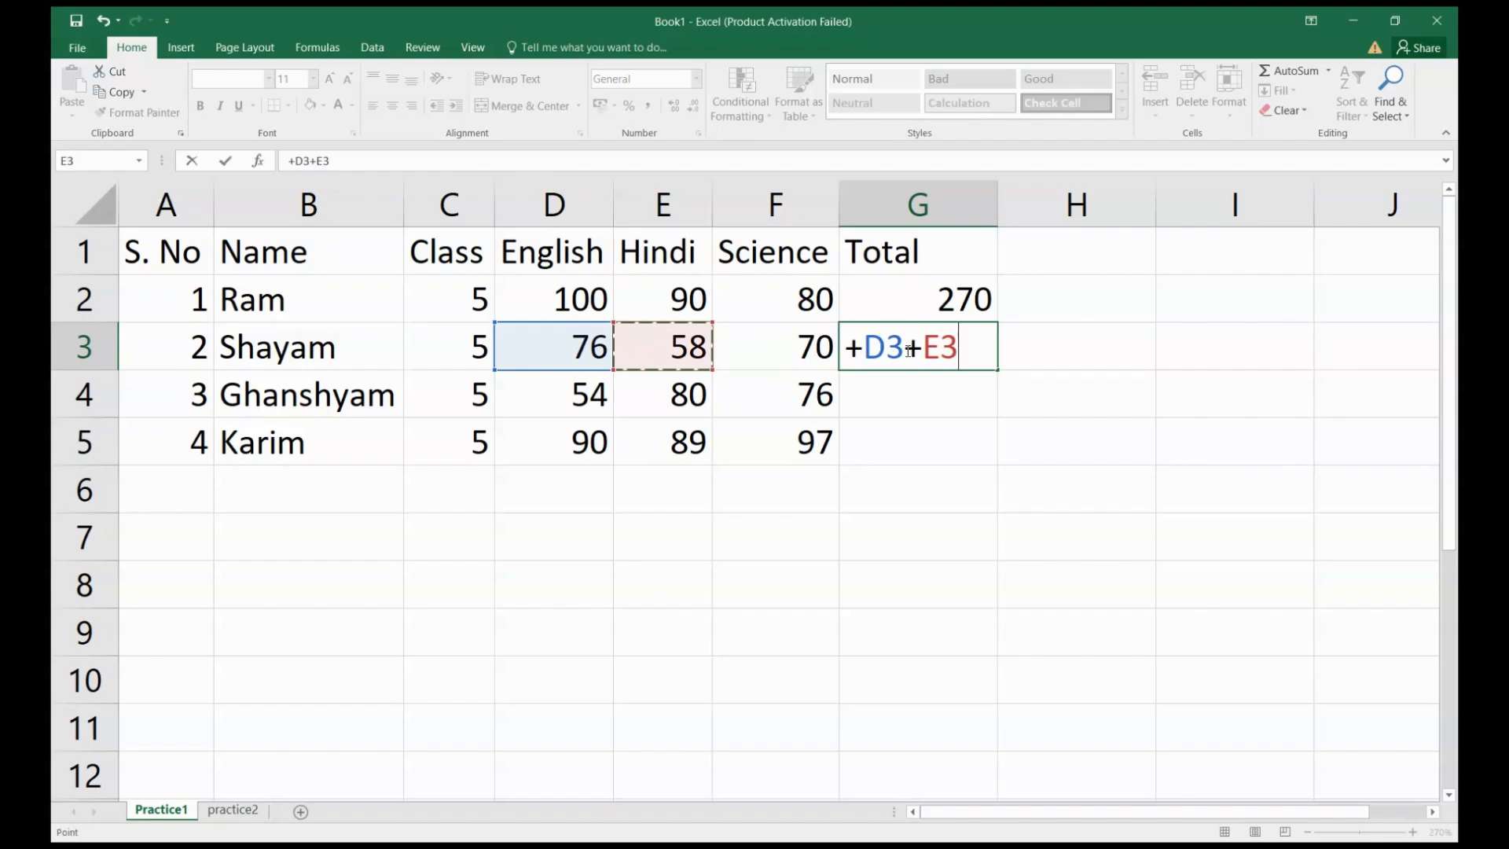
text(+)
key(Left)
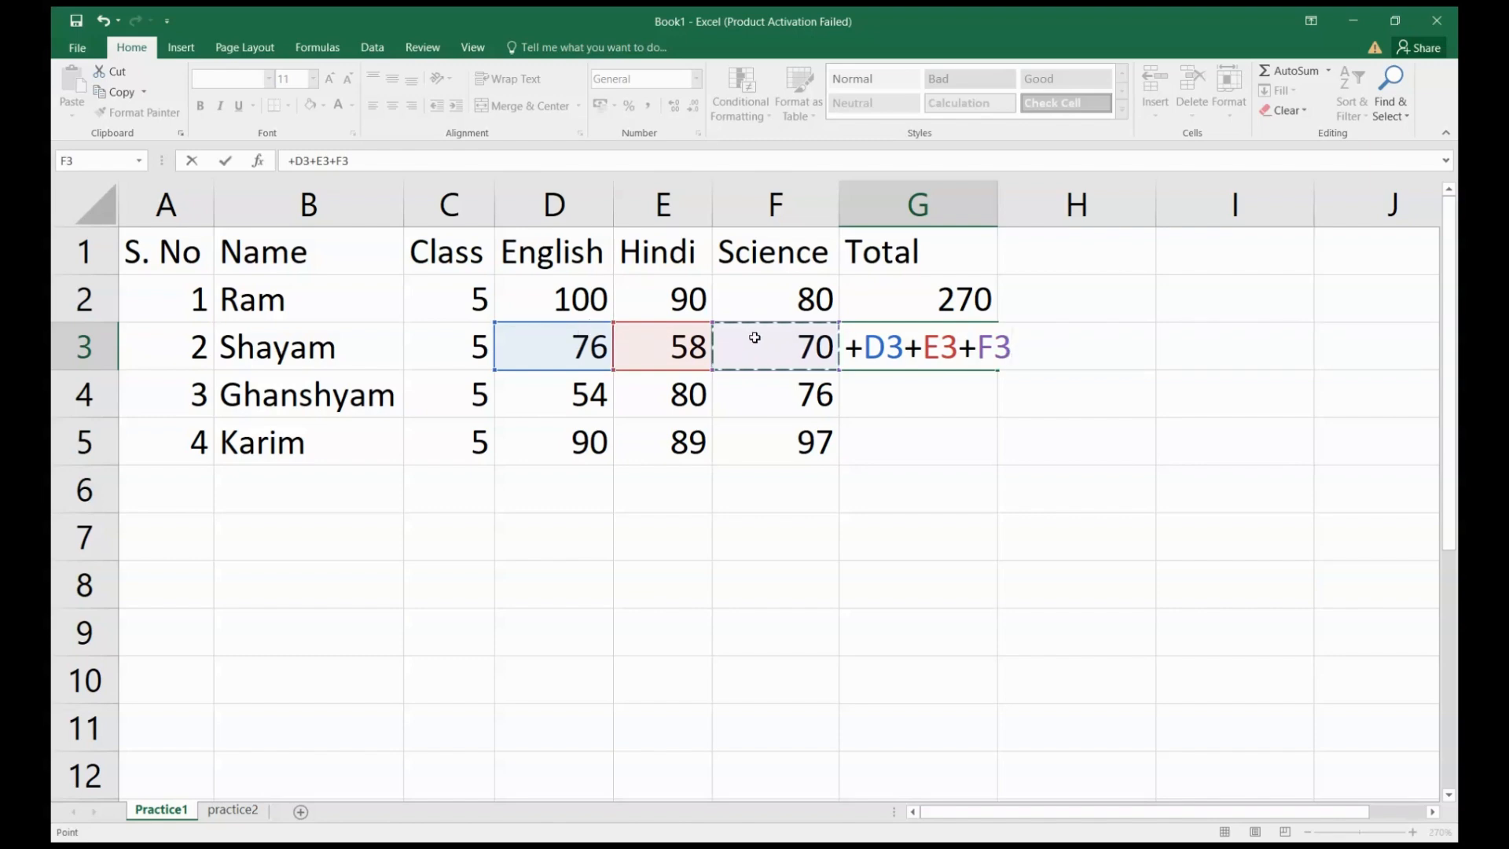
key(Return)
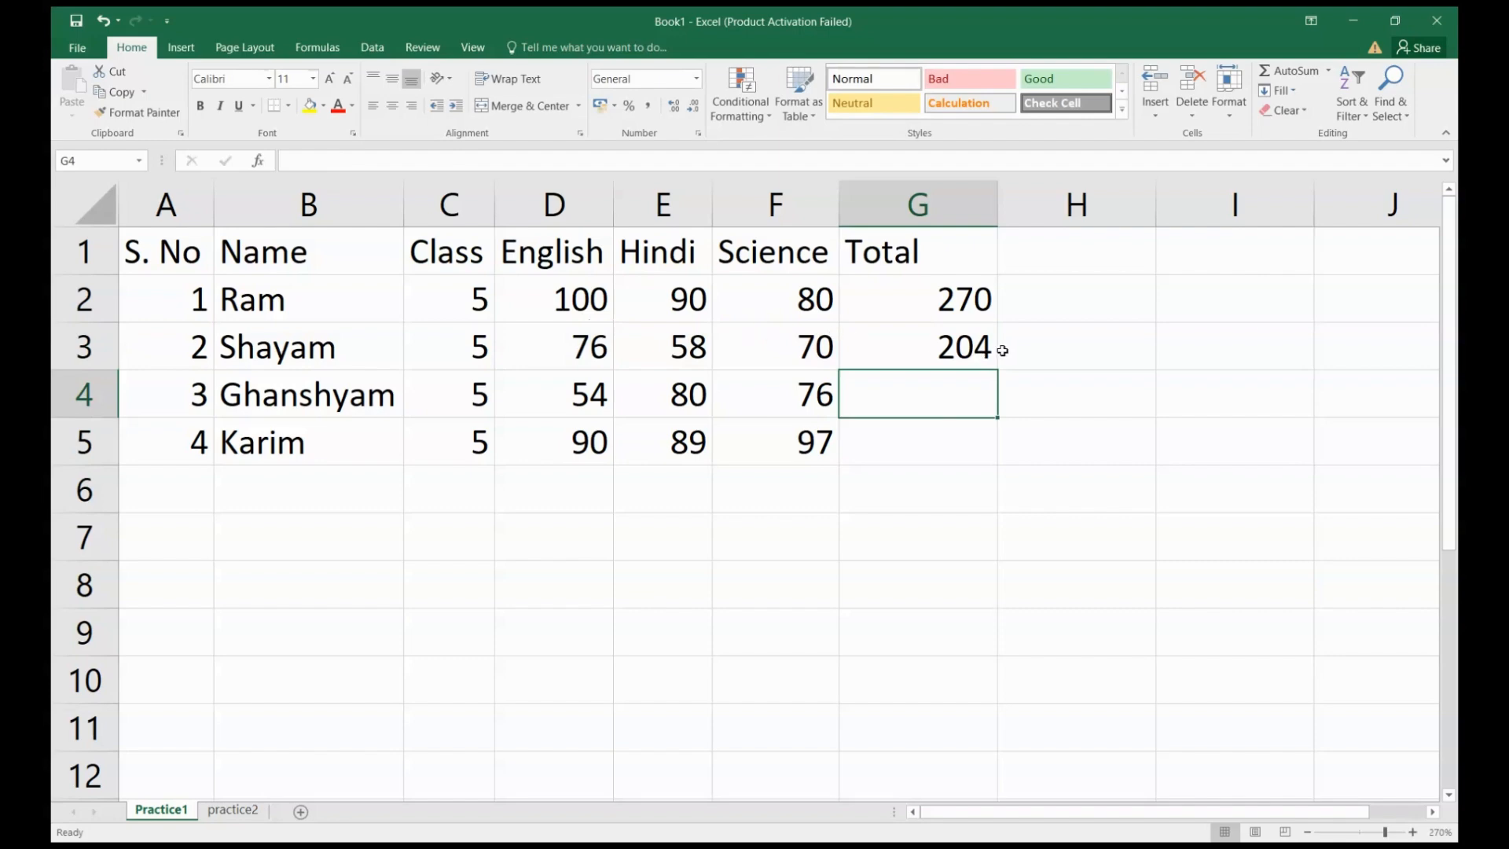
click(964, 347)
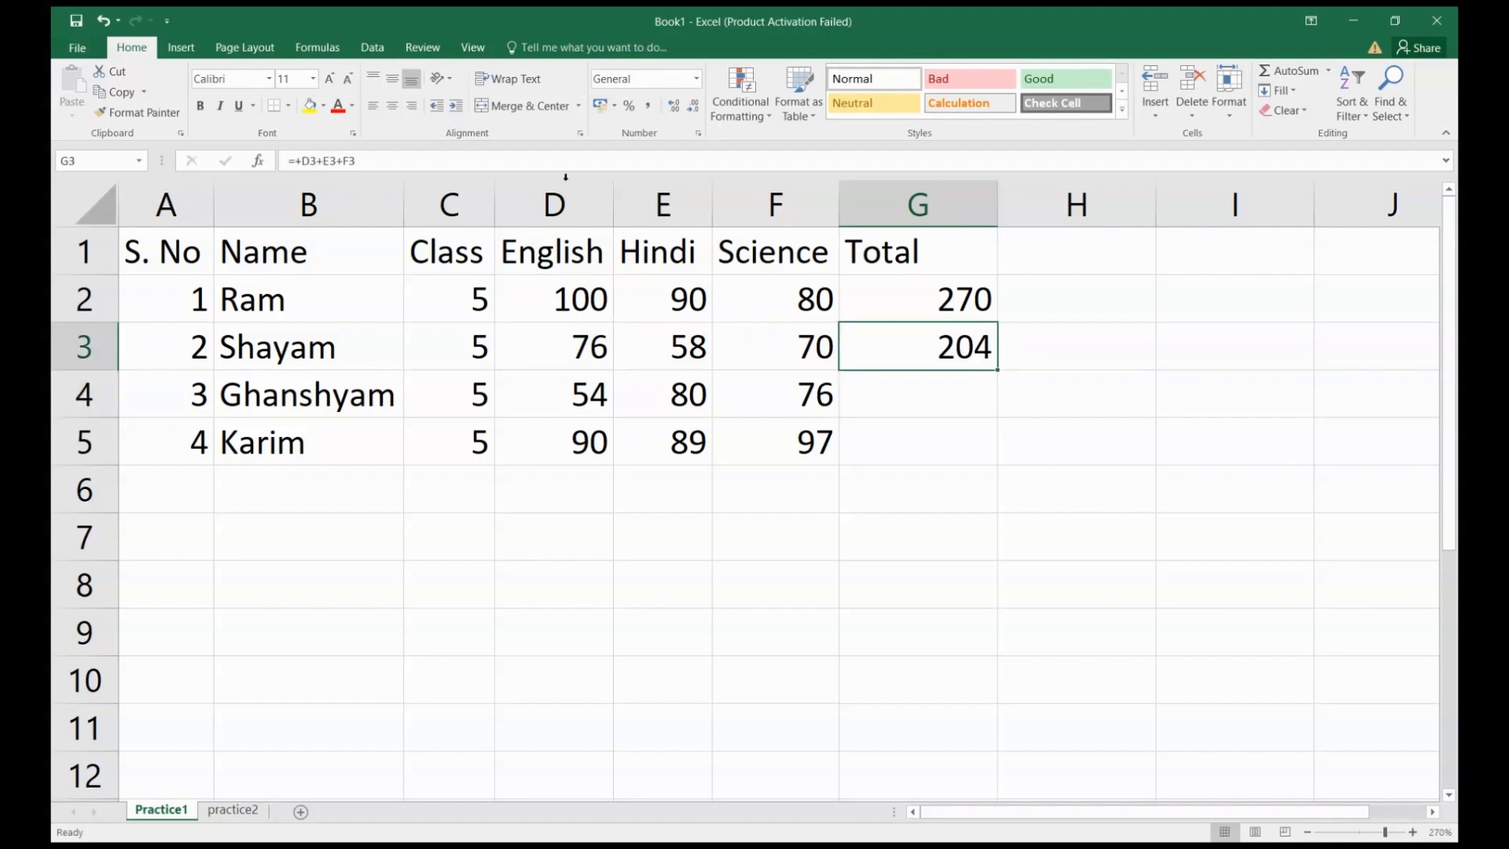
key(F2)
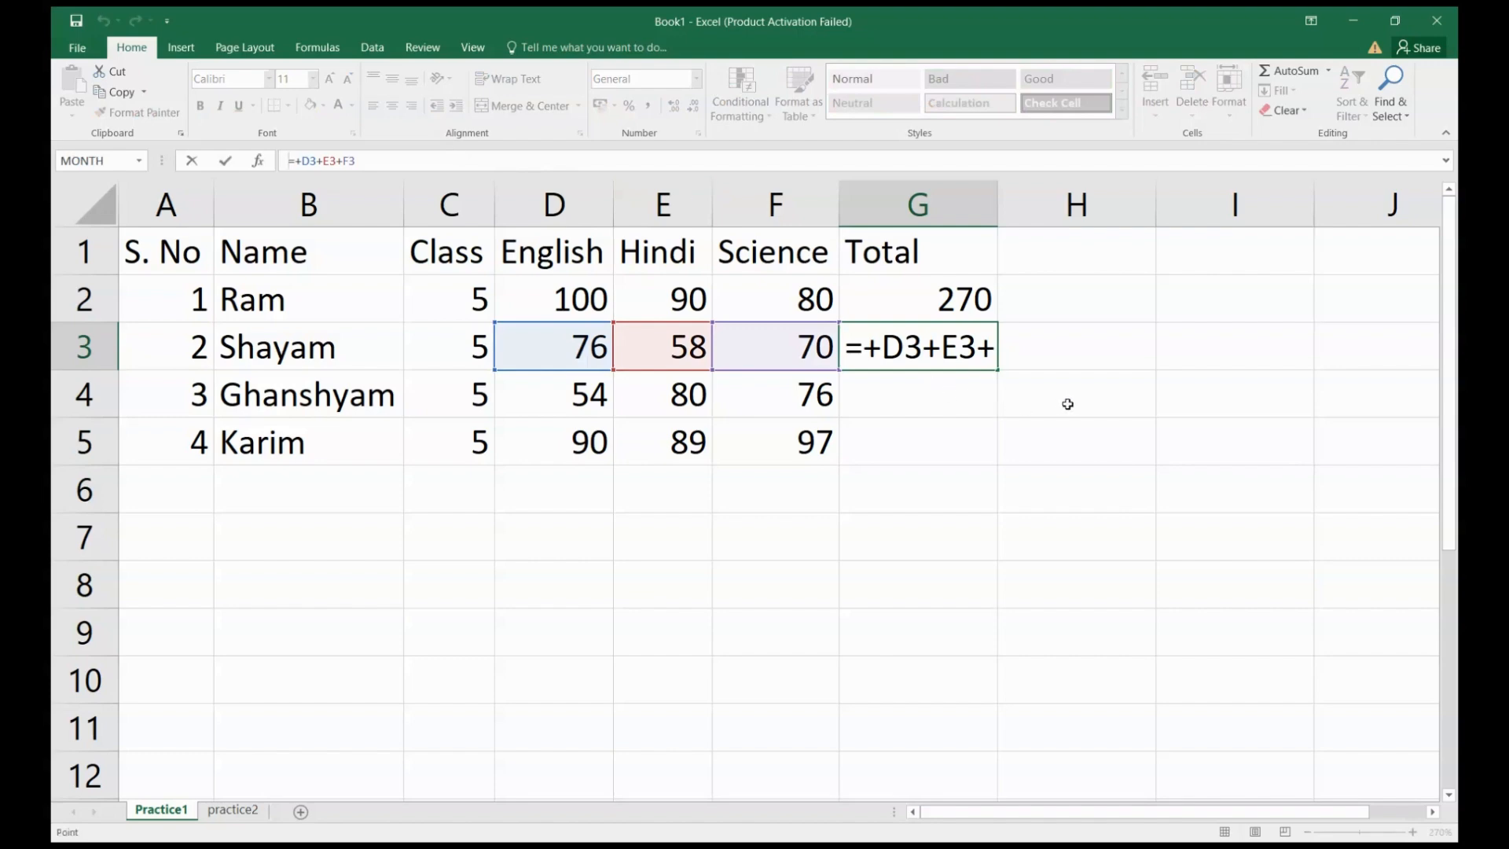
text(=)
click(1068, 404)
key(Escape)
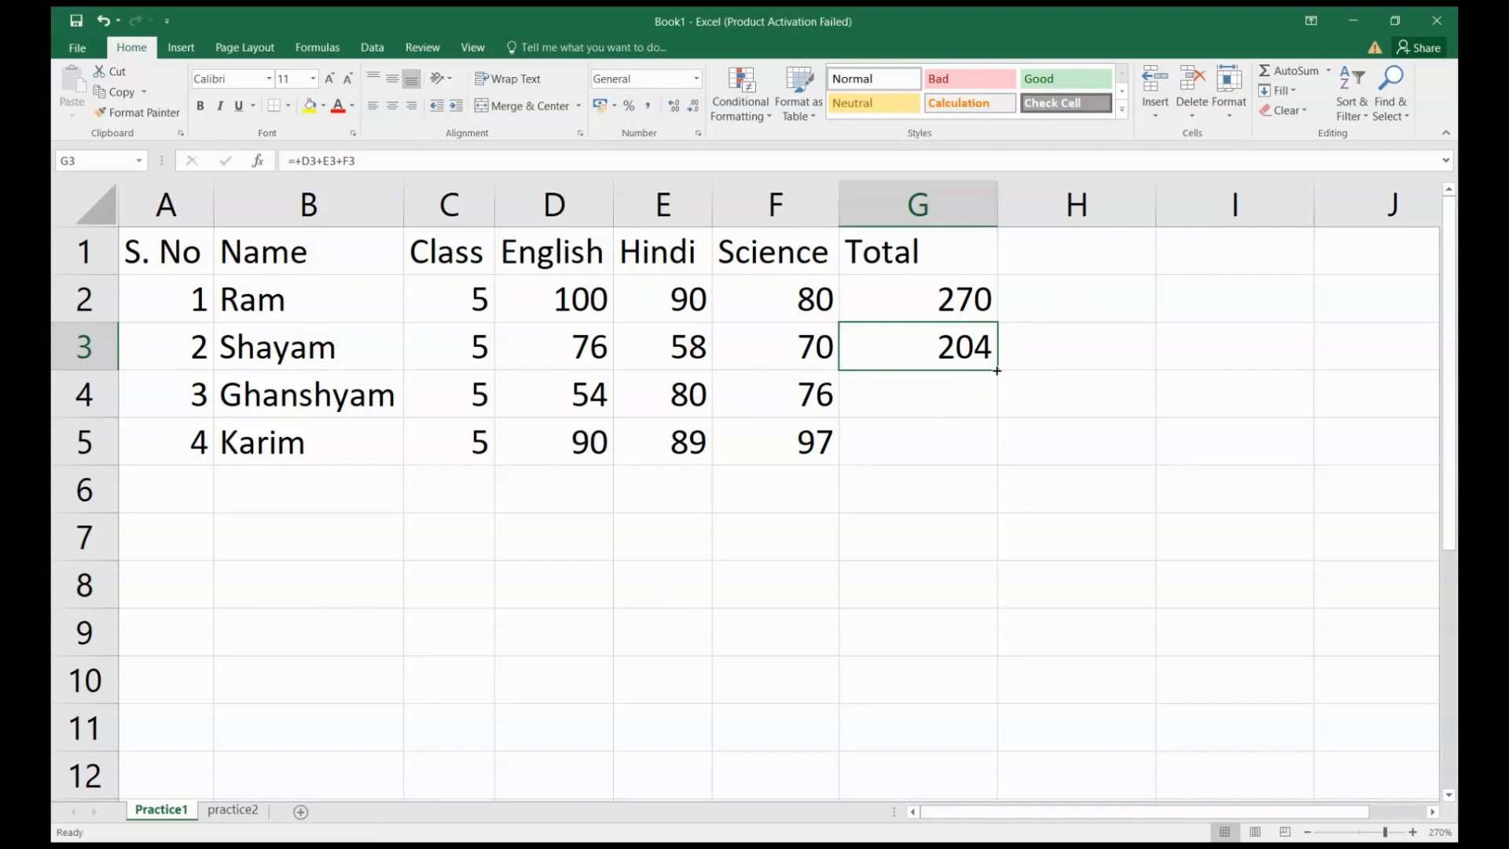
Fill the total formula from G3 down through G5 and check the copied formulas in G4 and G5
drag(997, 371, 1004, 462)
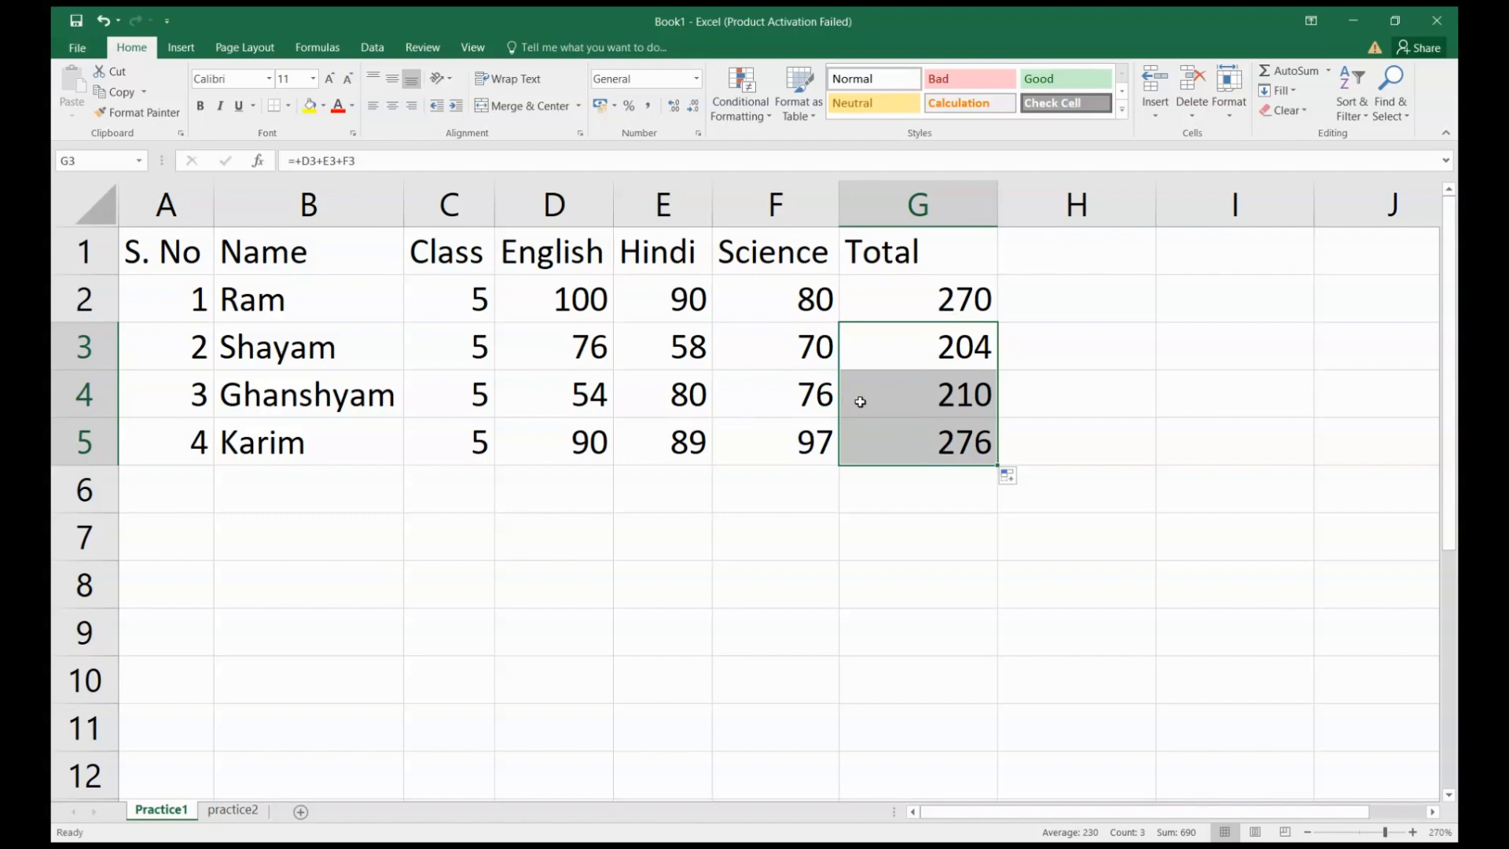
click(907, 380)
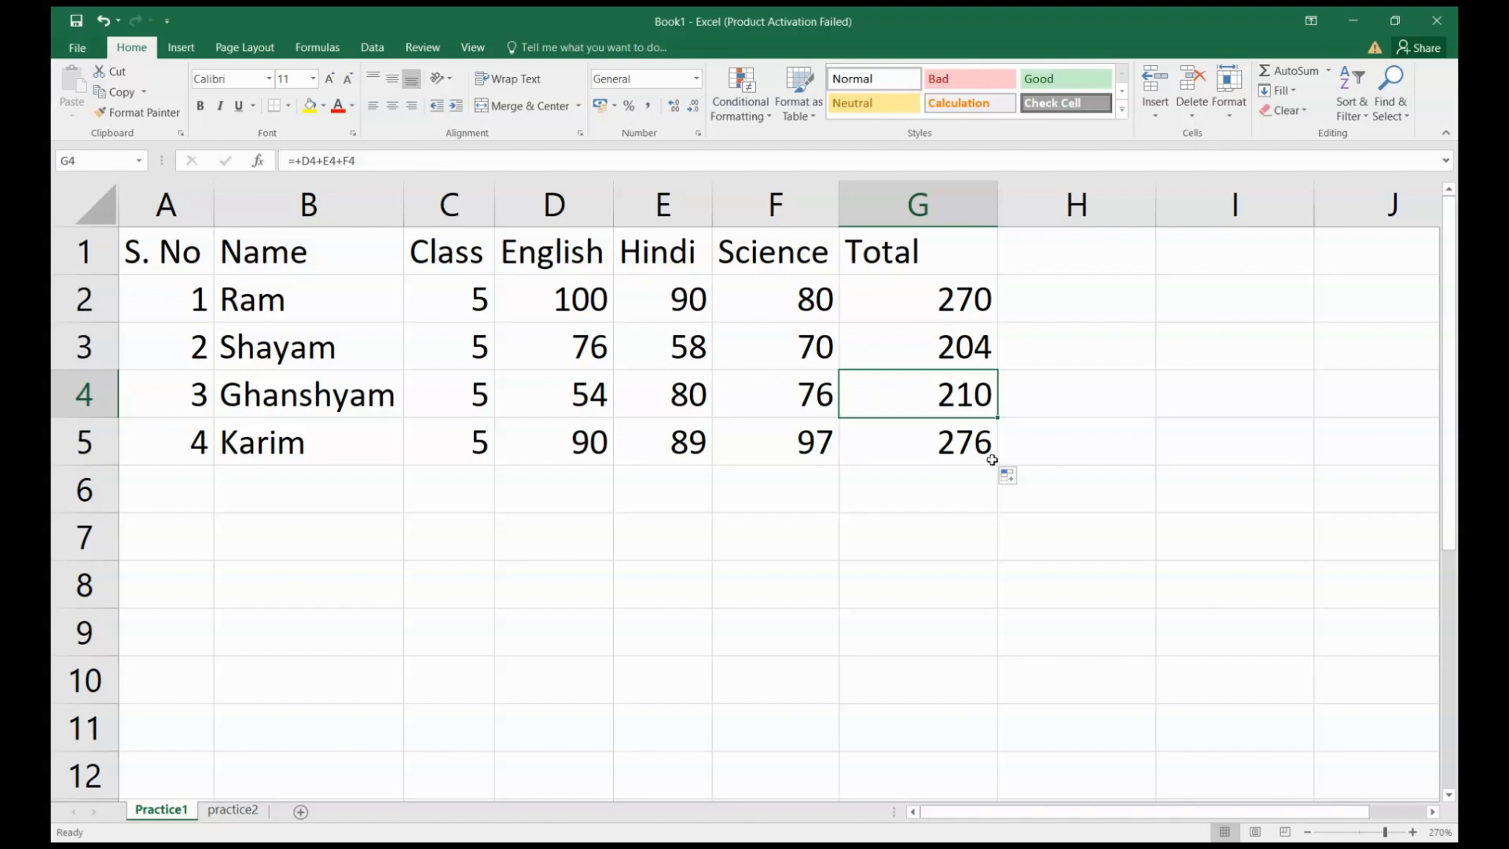
click(972, 444)
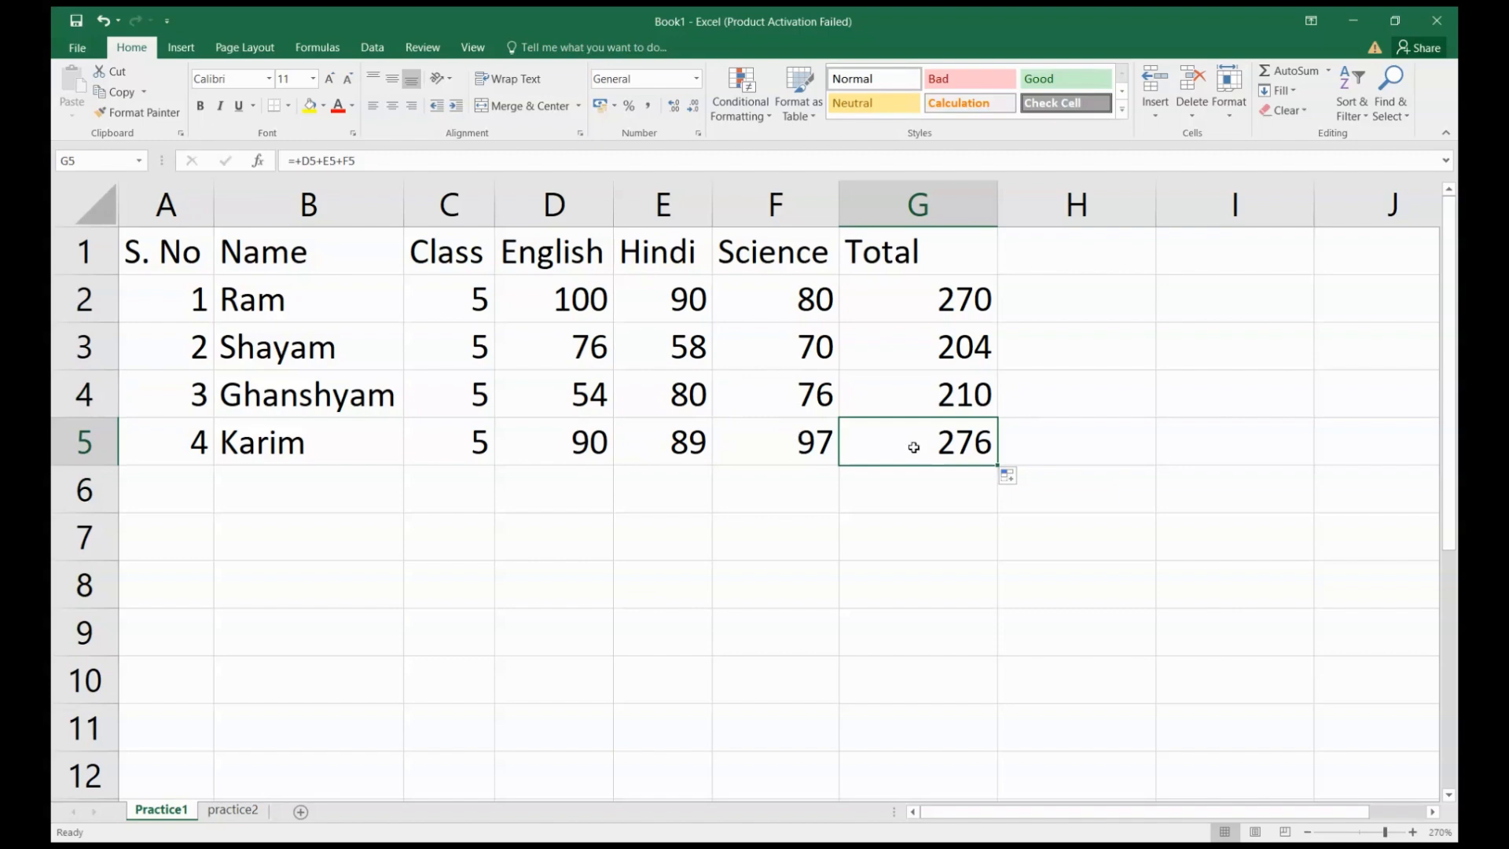
click(408, 159)
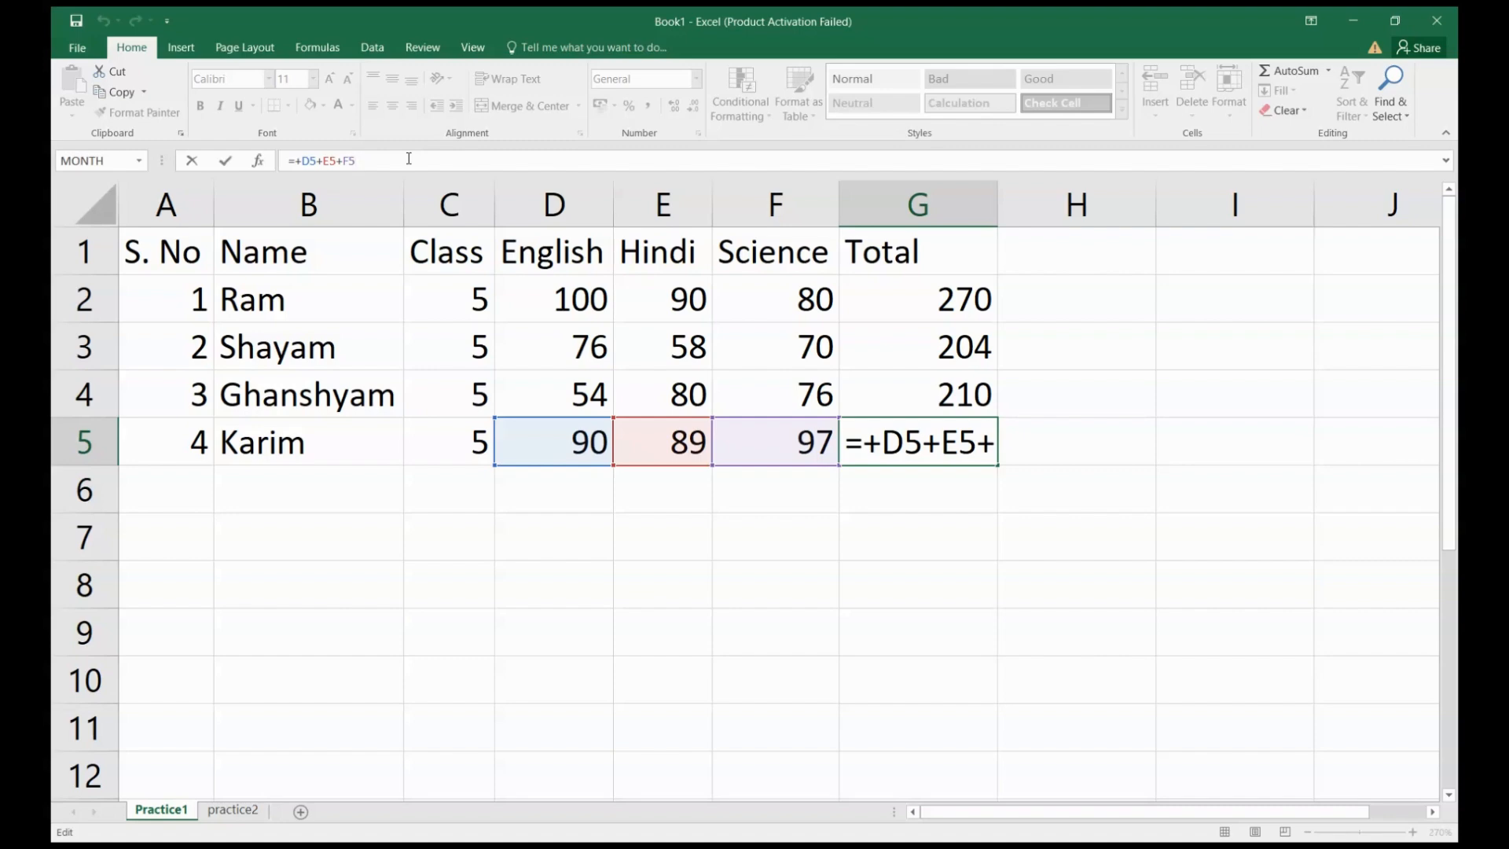
key(Return)
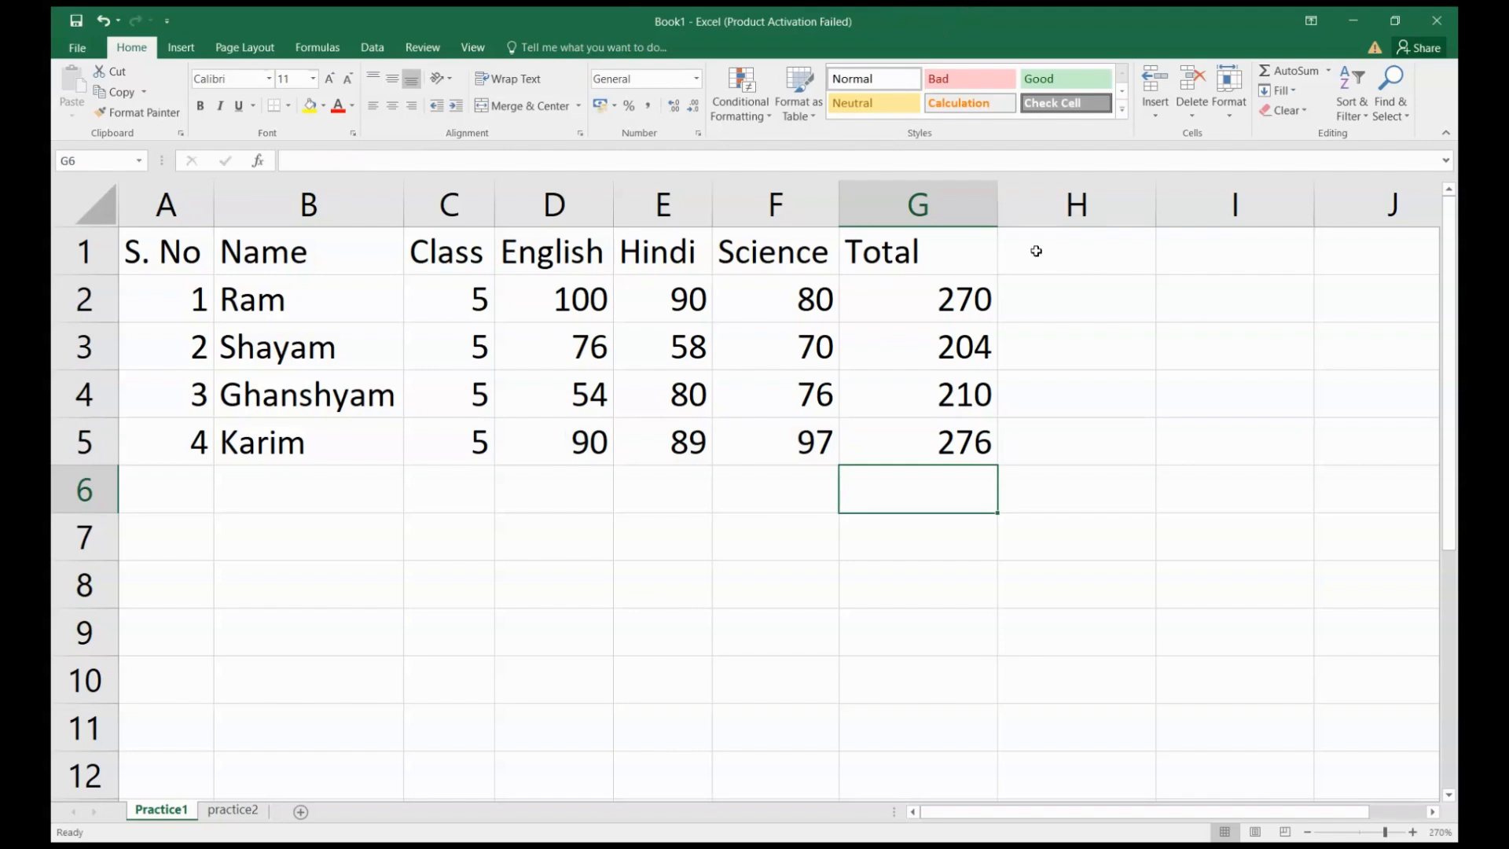
Add the column heading Percentage in H1, beside the Total heading
click(1038, 247)
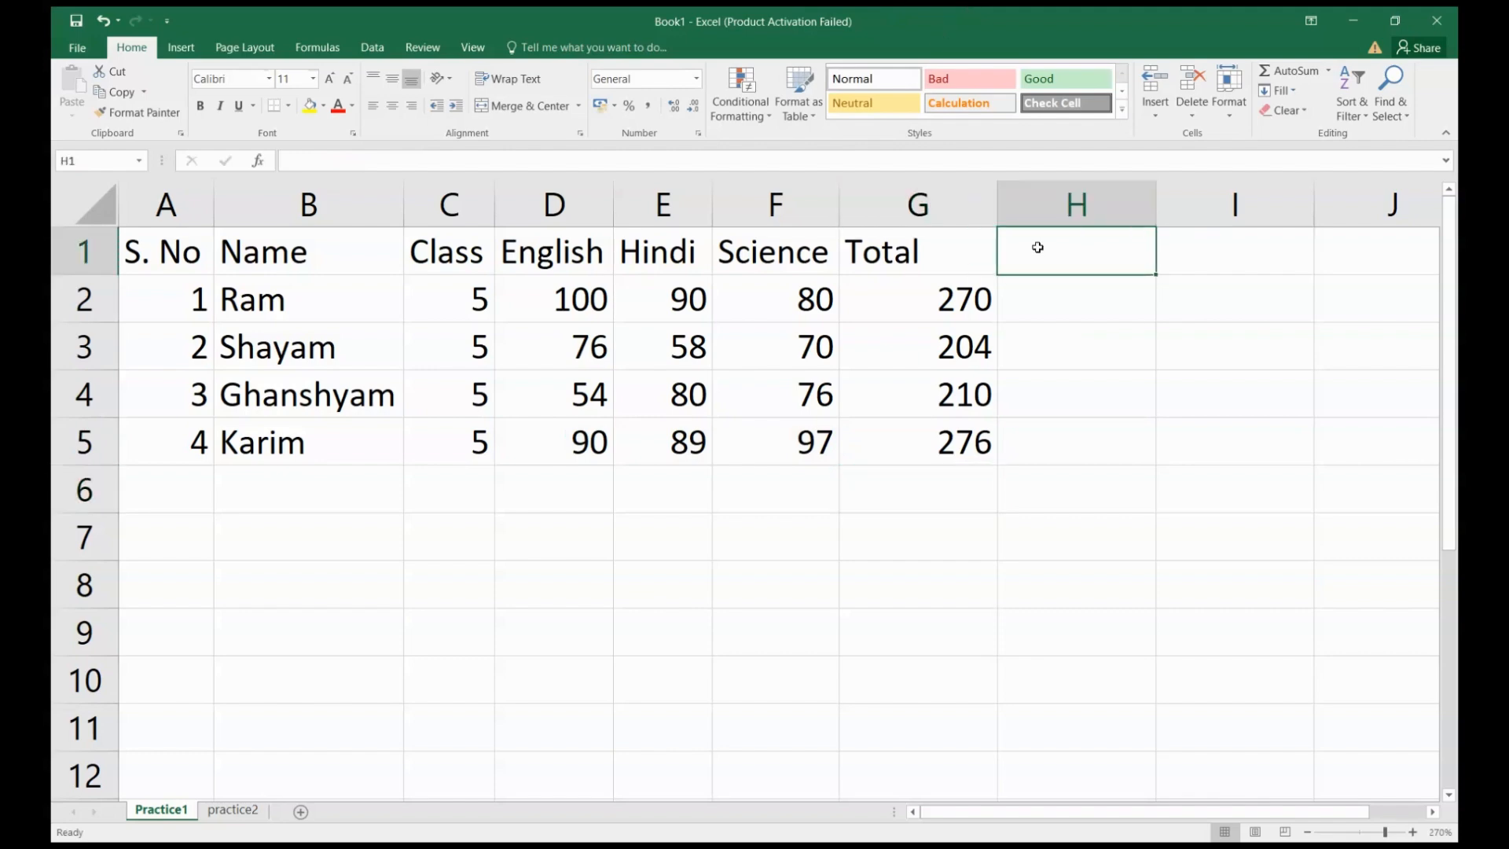
text(Perce)
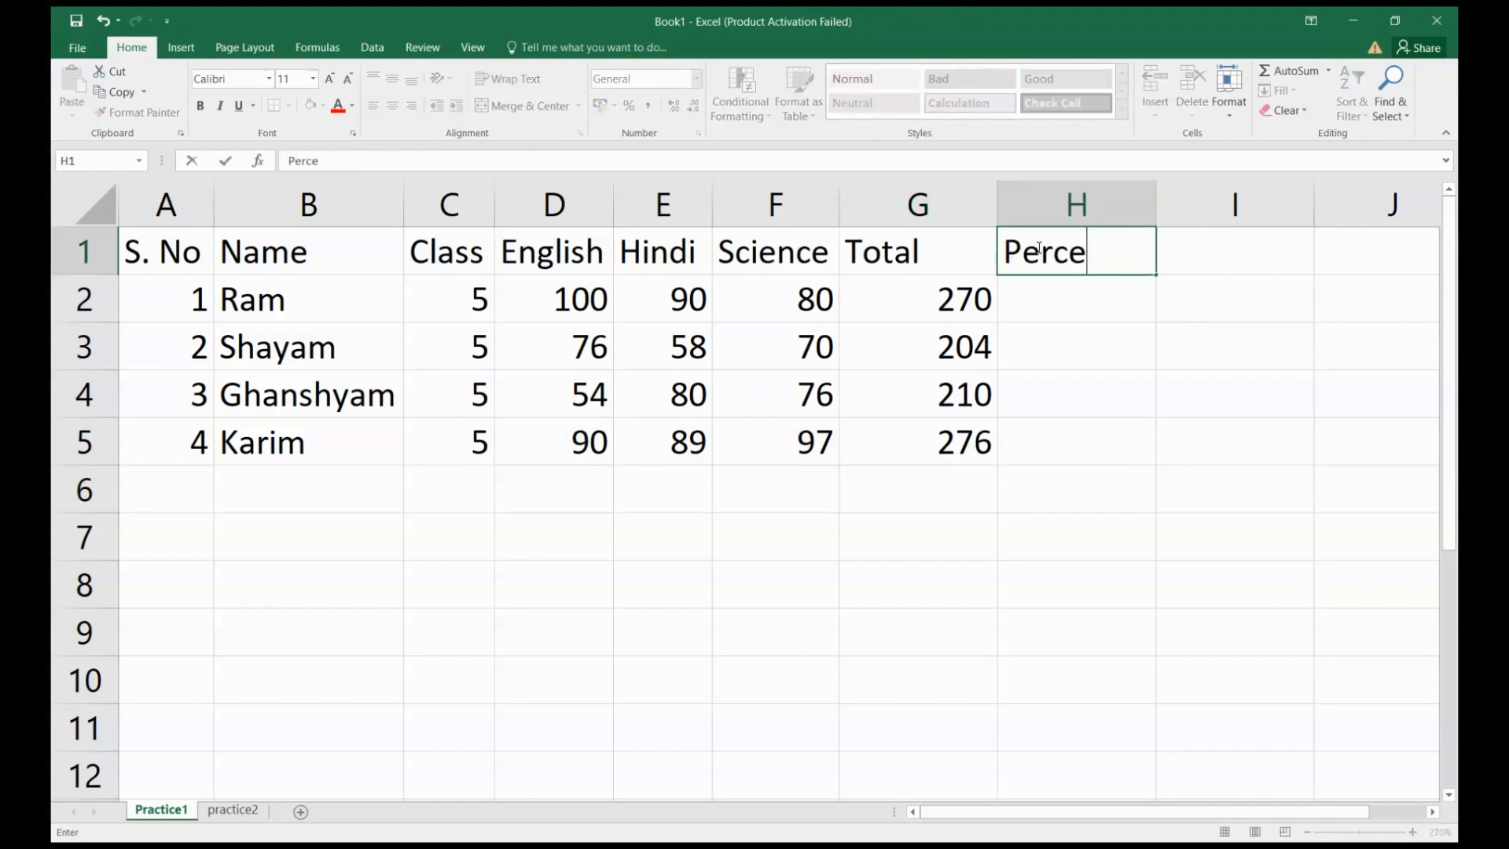
text(ntage)
key(Return)
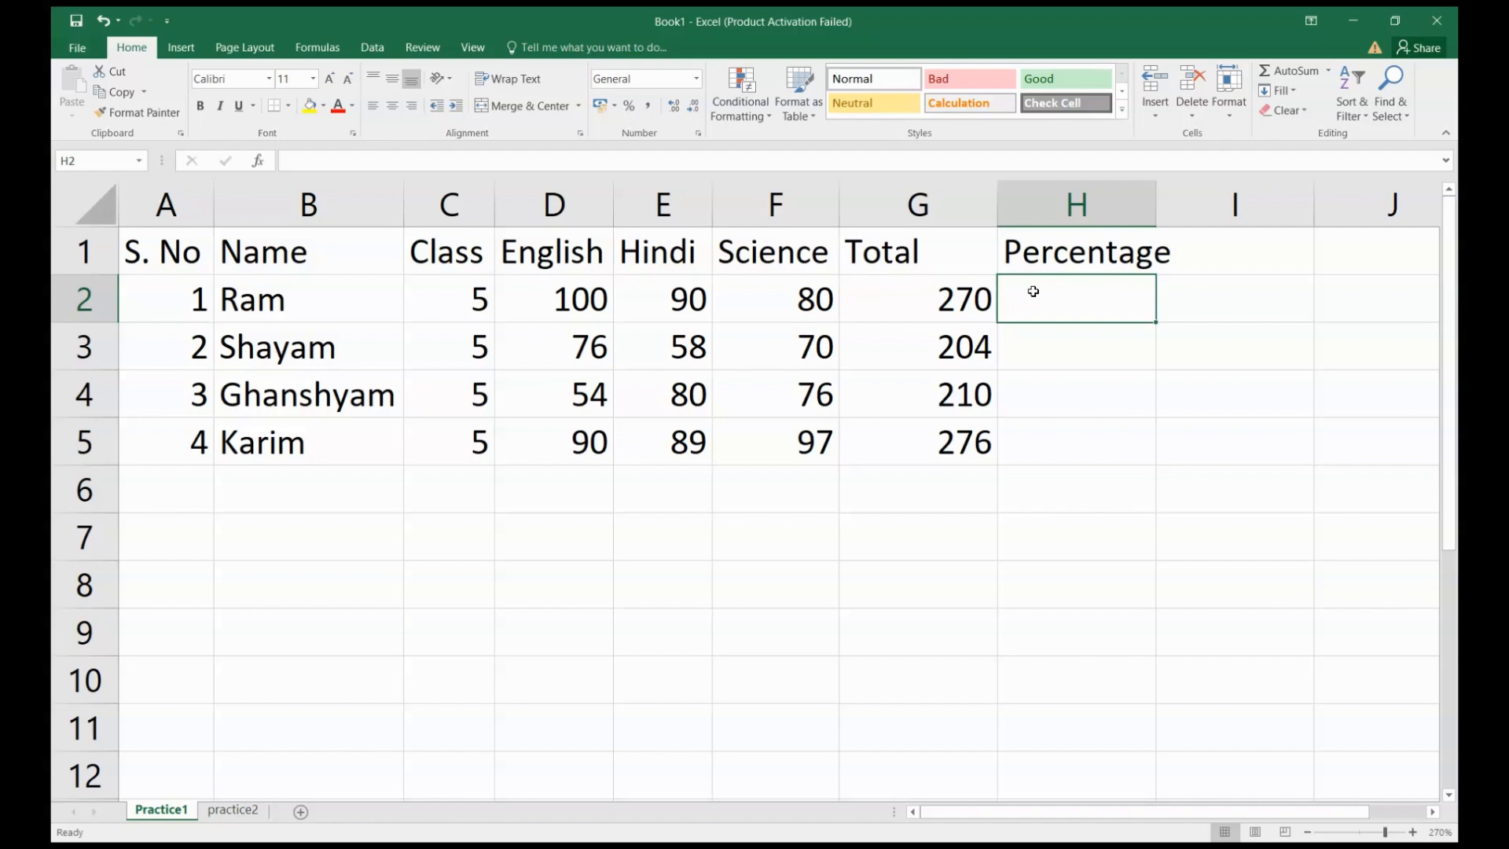
Enter the formula +G2/300*100 in H2 to calculate the first student's percentage from the total
double_click(1033, 291)
text(+)
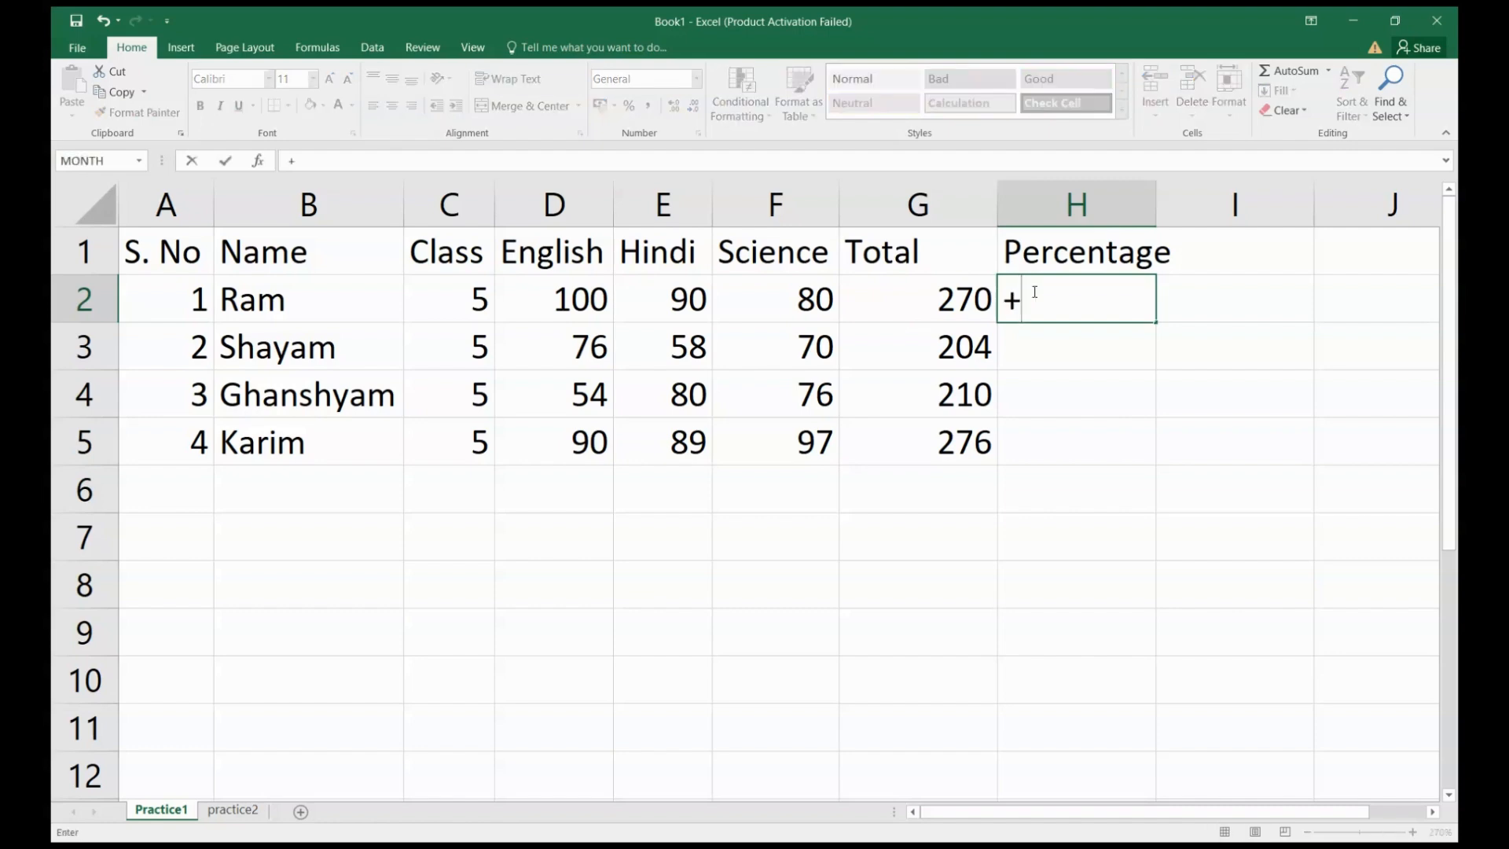
key(Left)
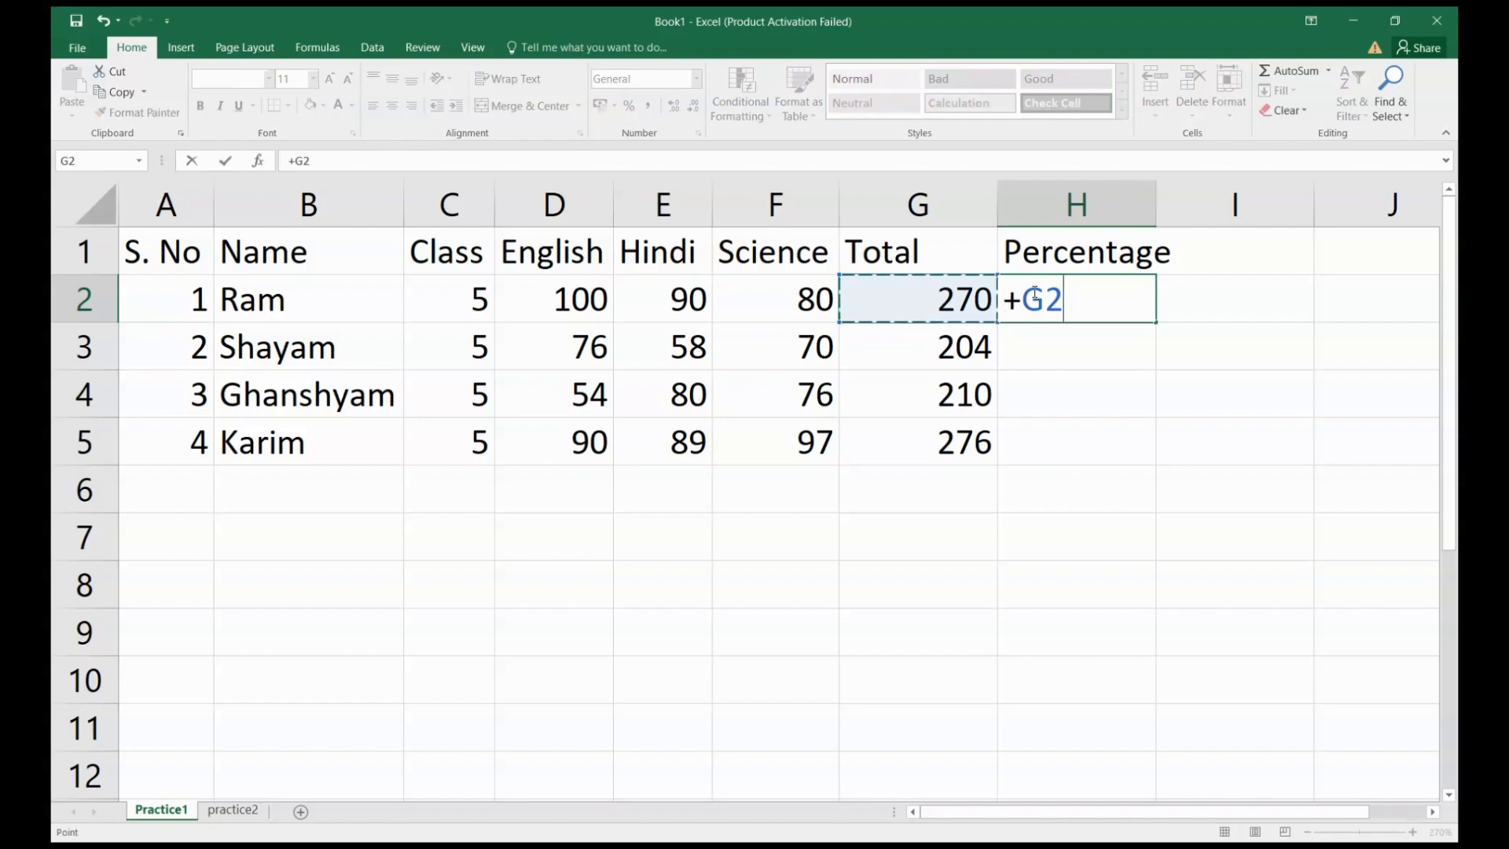
text(/300)
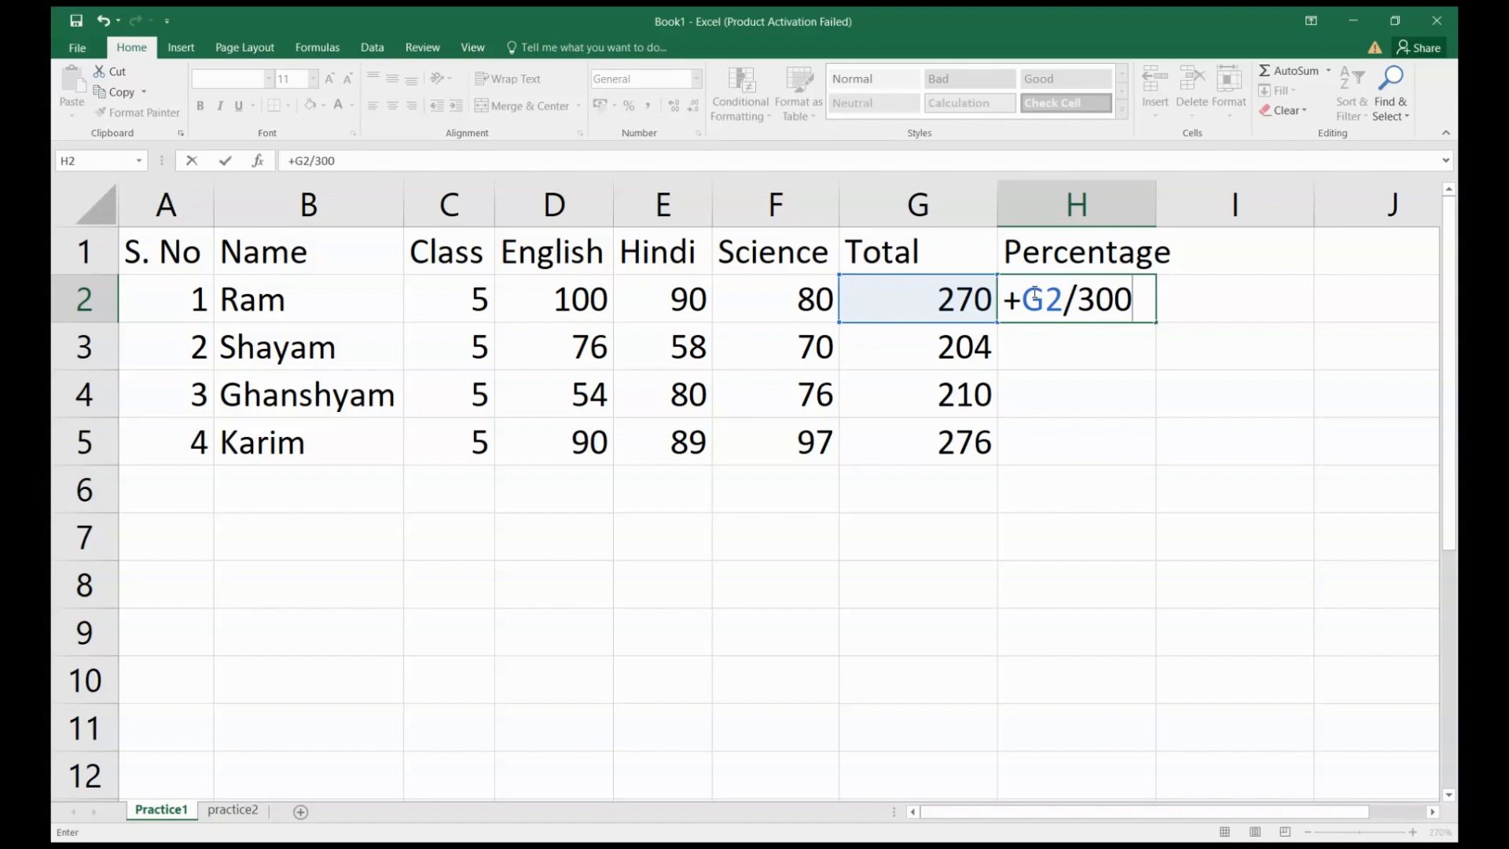
text(*100)
key(Return)
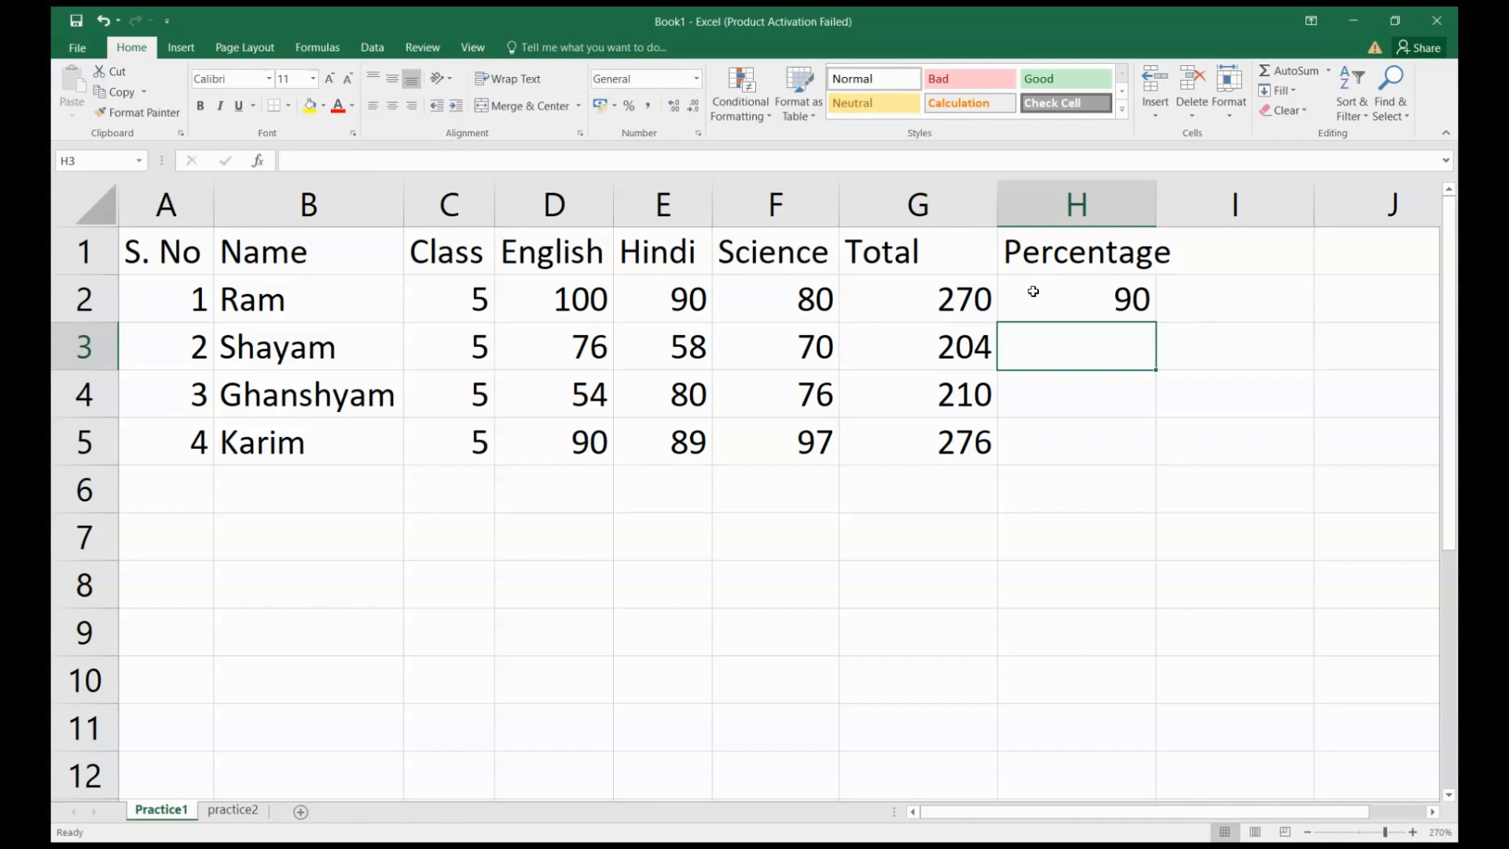
click(1079, 302)
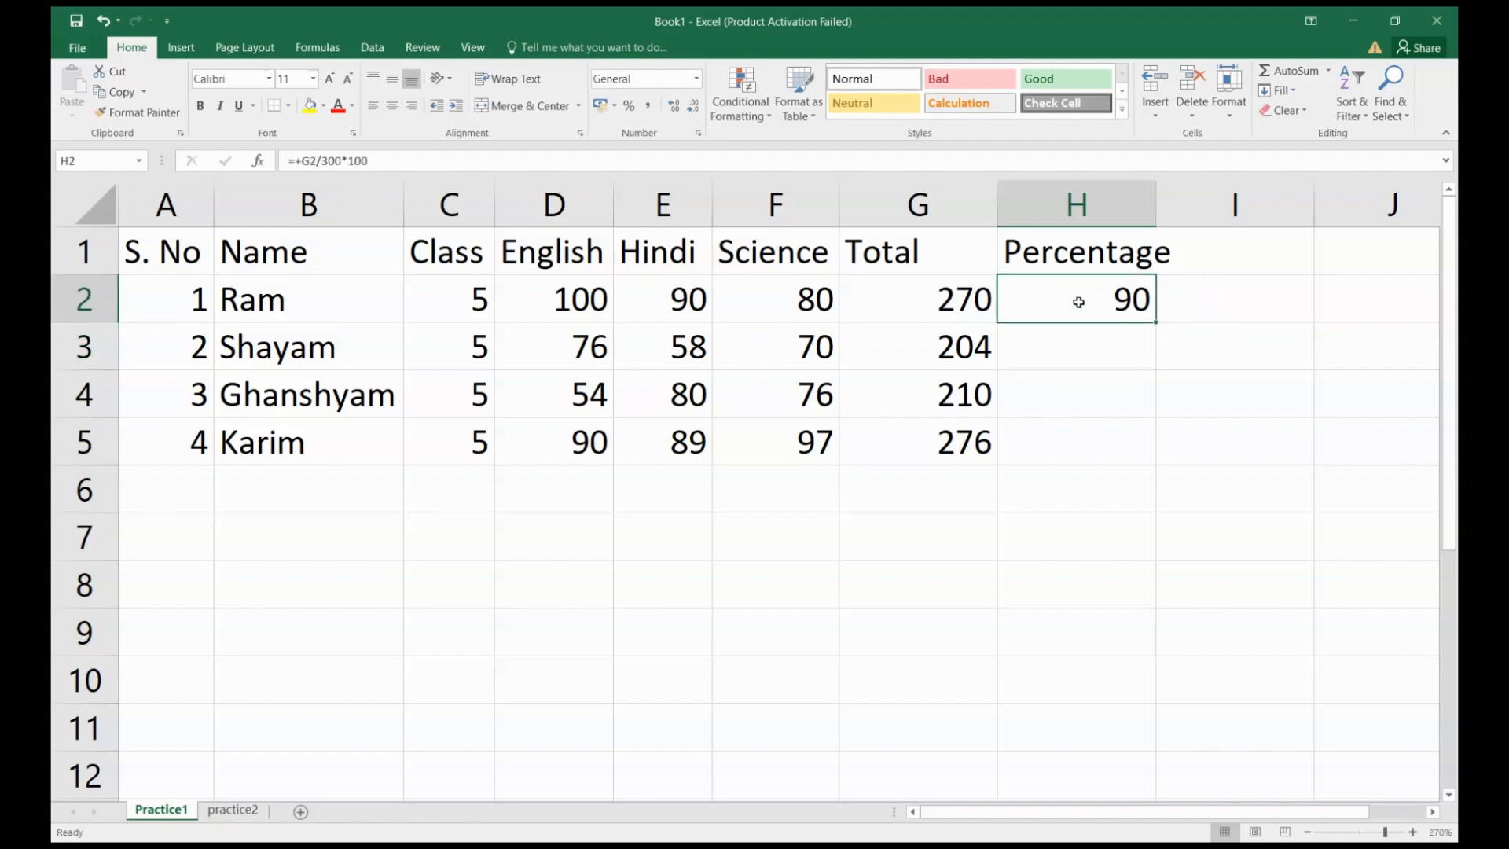
click(1113, 347)
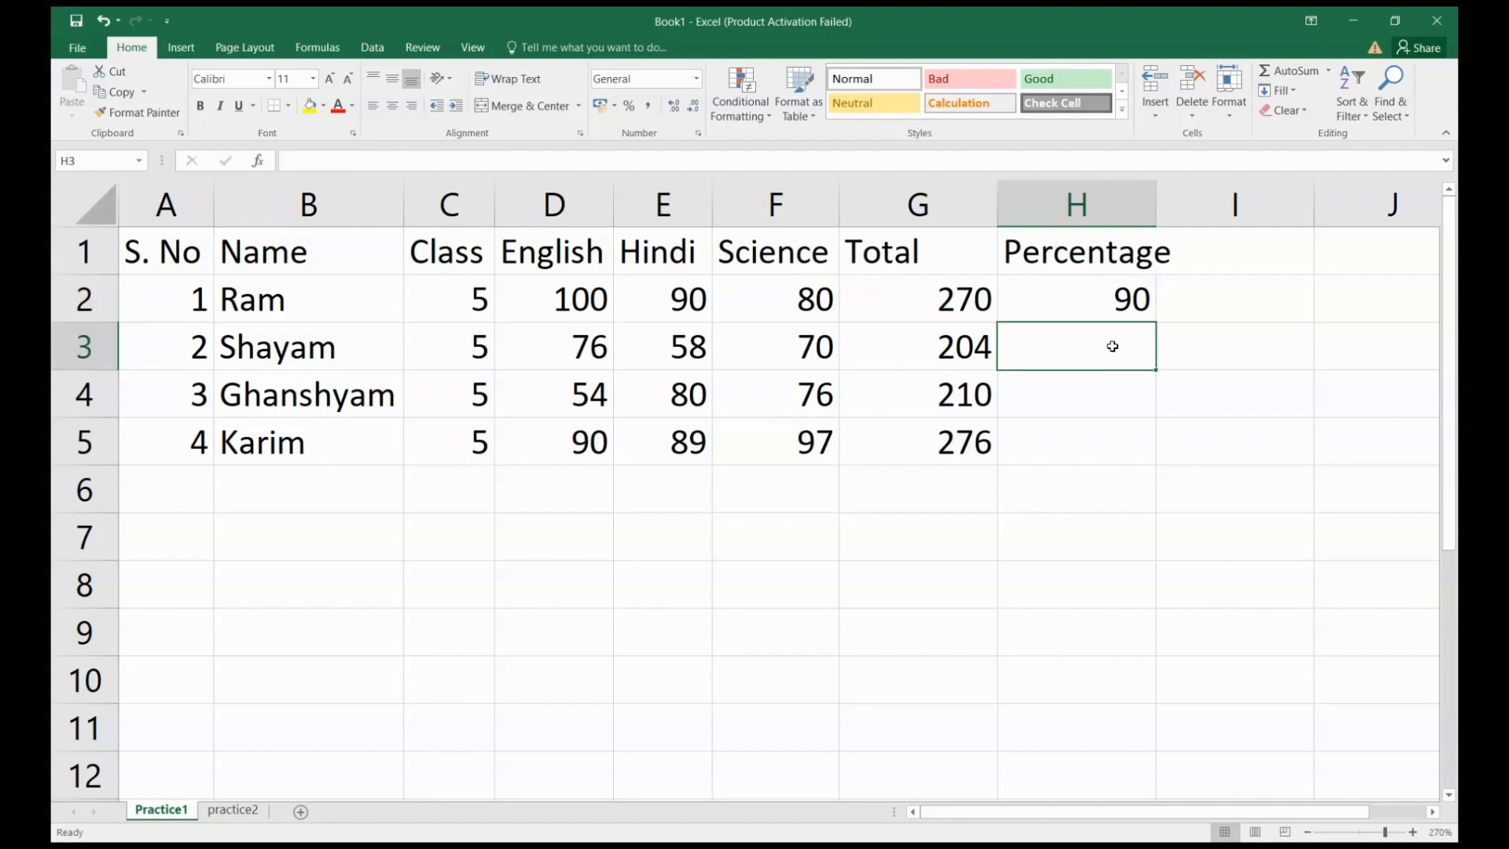
Enter the formula +G3/300*100 in H3 for the second student's percentage, then clear that cell again
text(+)
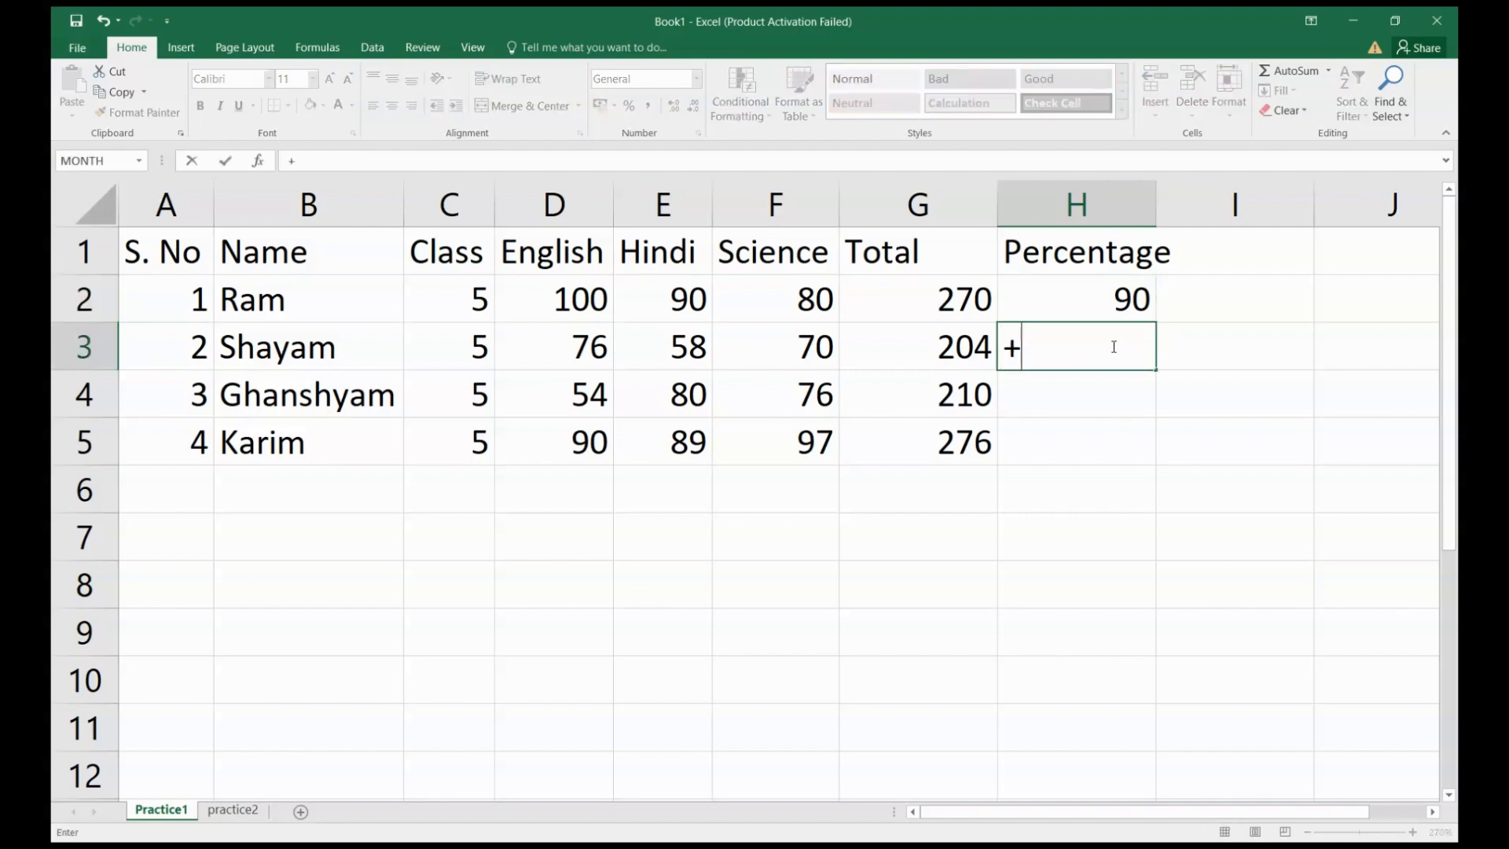
key(Left)
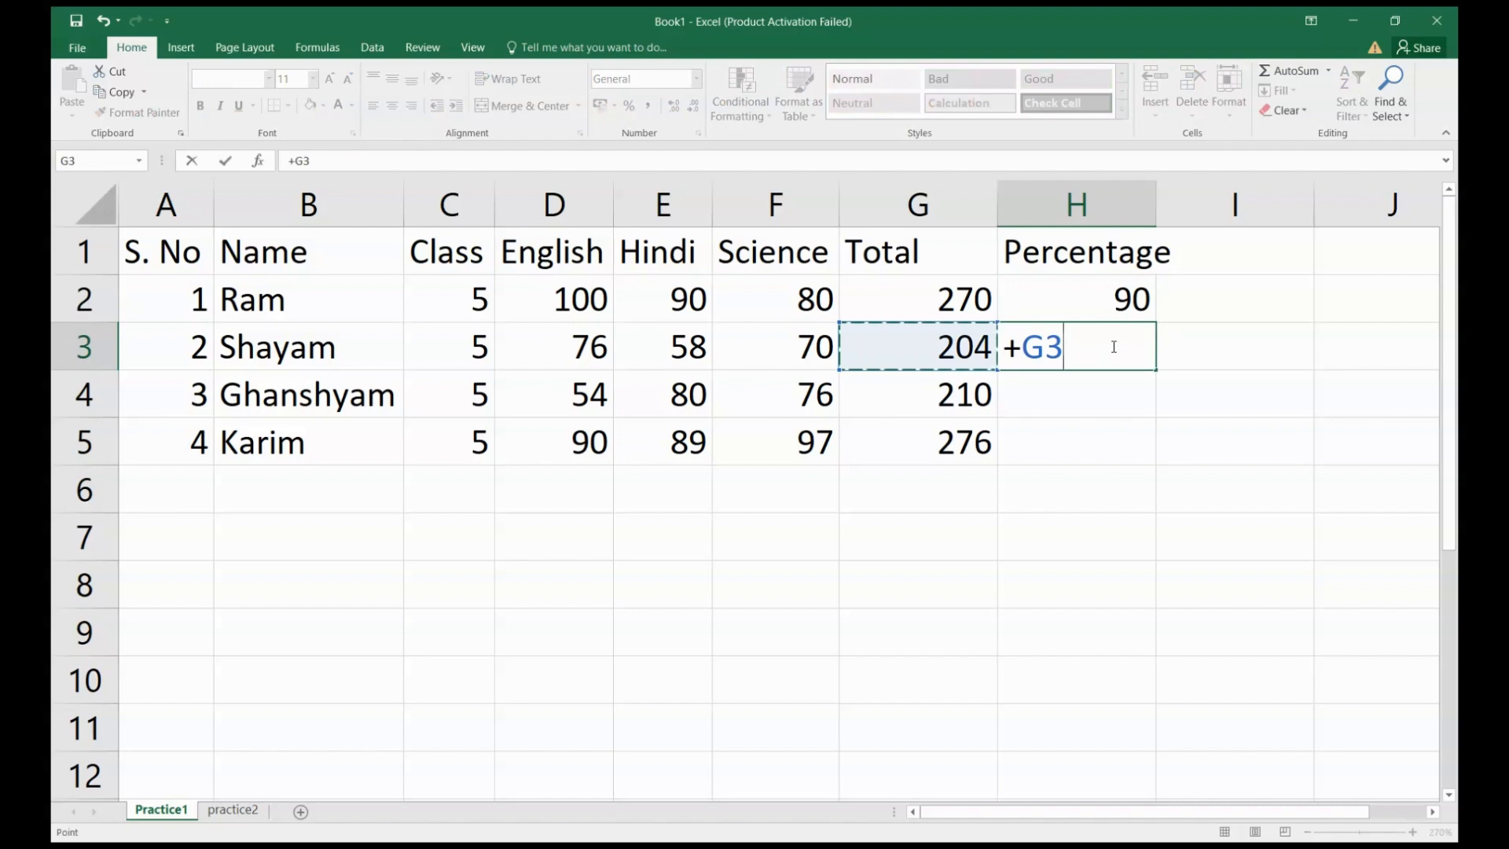
text(/30)
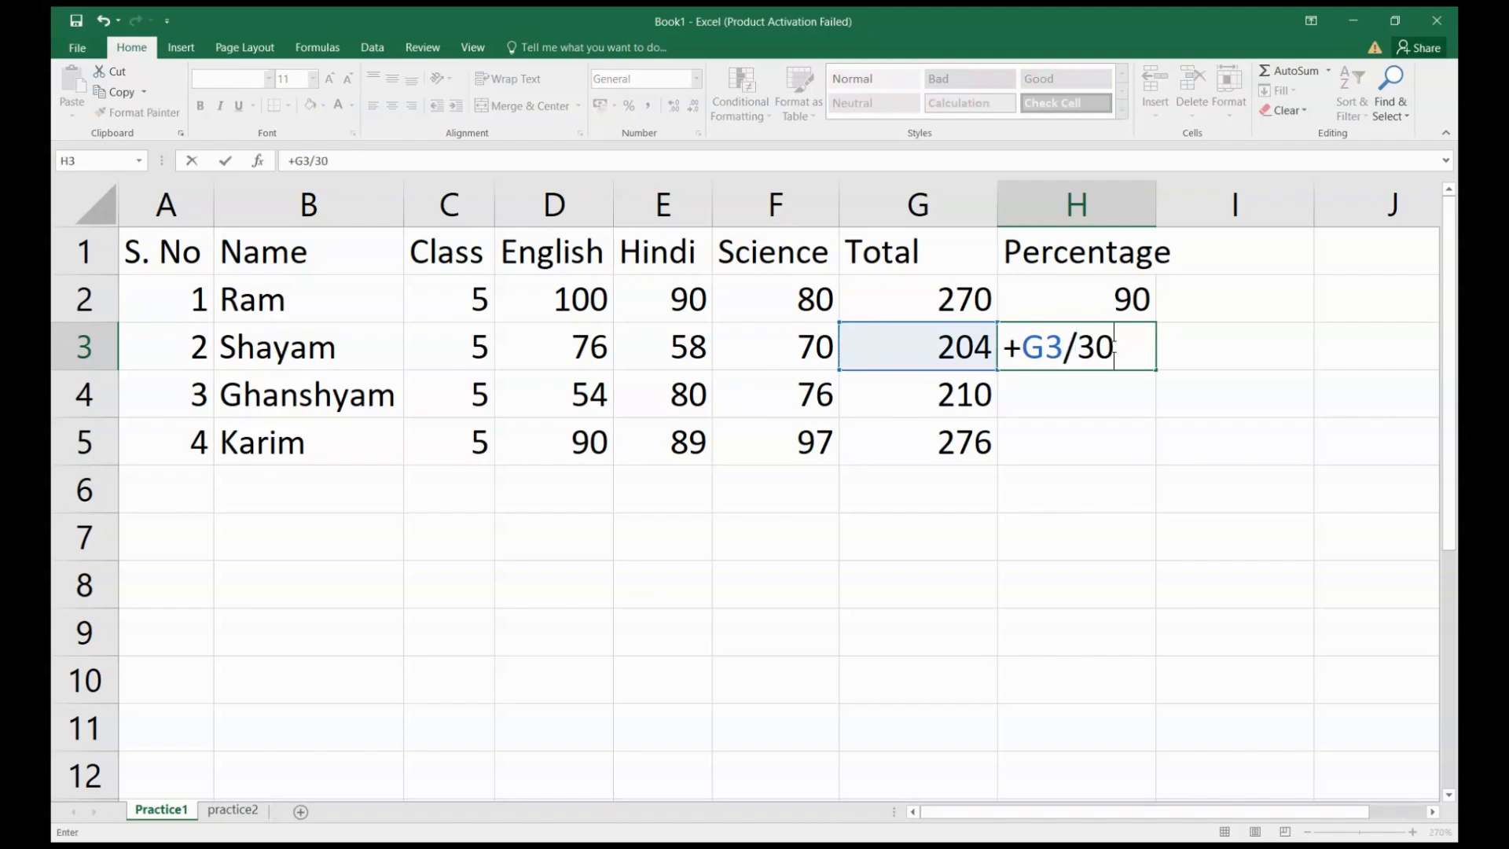
text(0*100)
key(Return)
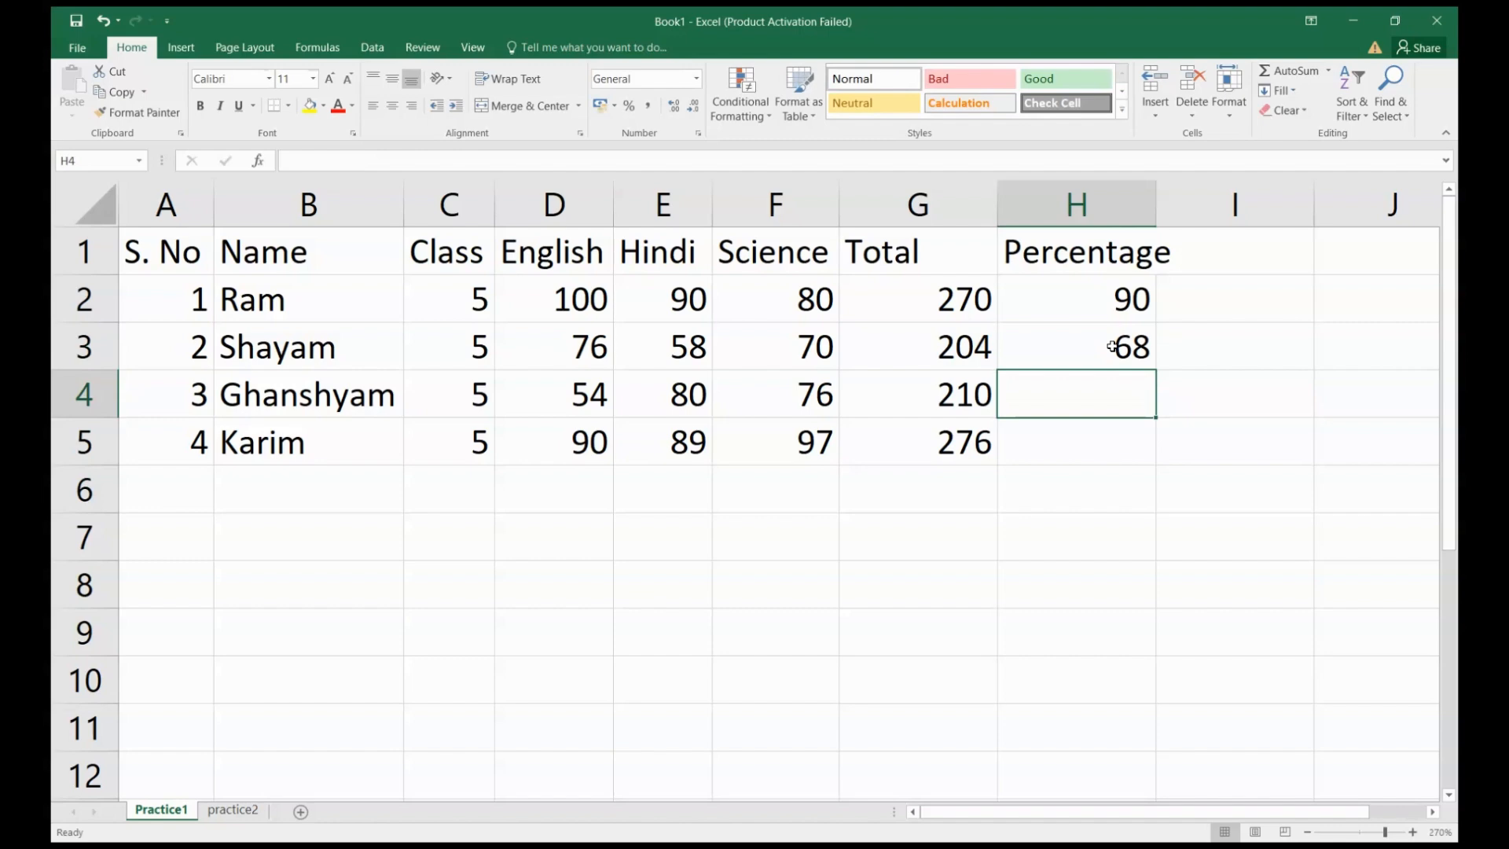
click(1112, 346)
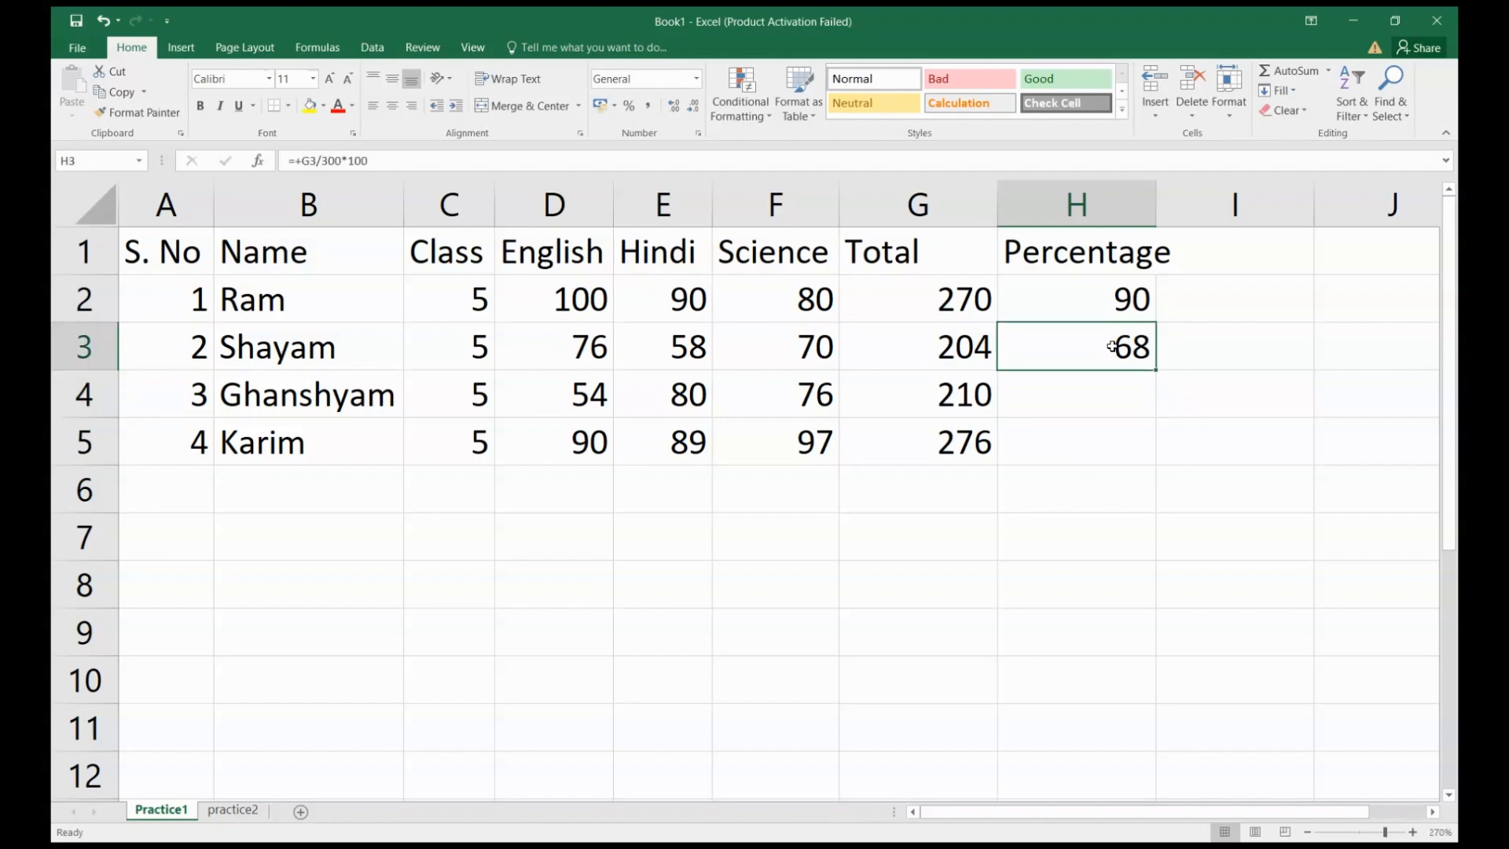
key(Delete)
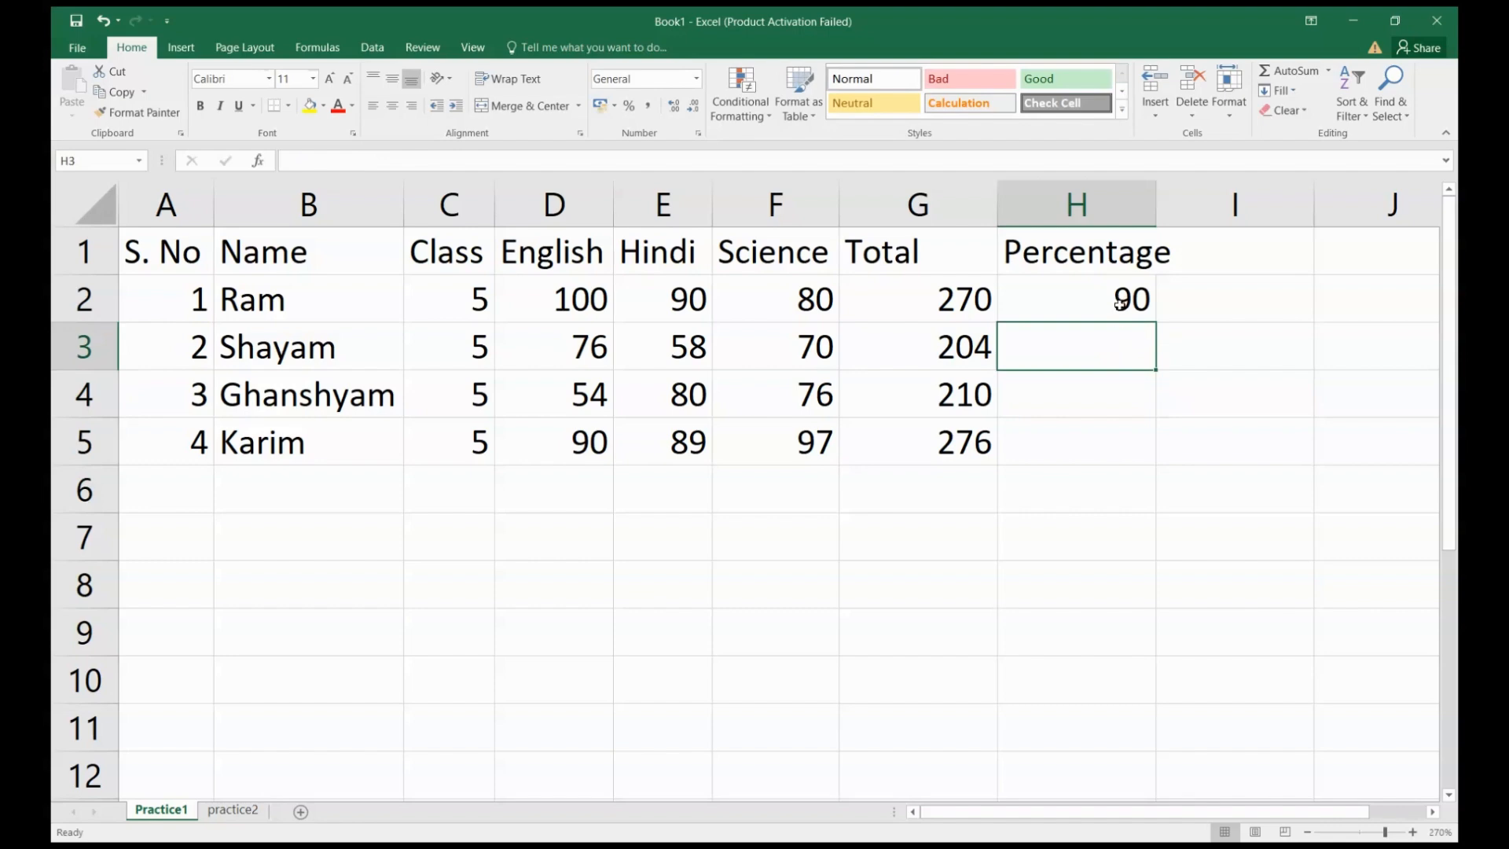
Fill the percentage formula from H2 down through H5 for the remaining students
click(1120, 304)
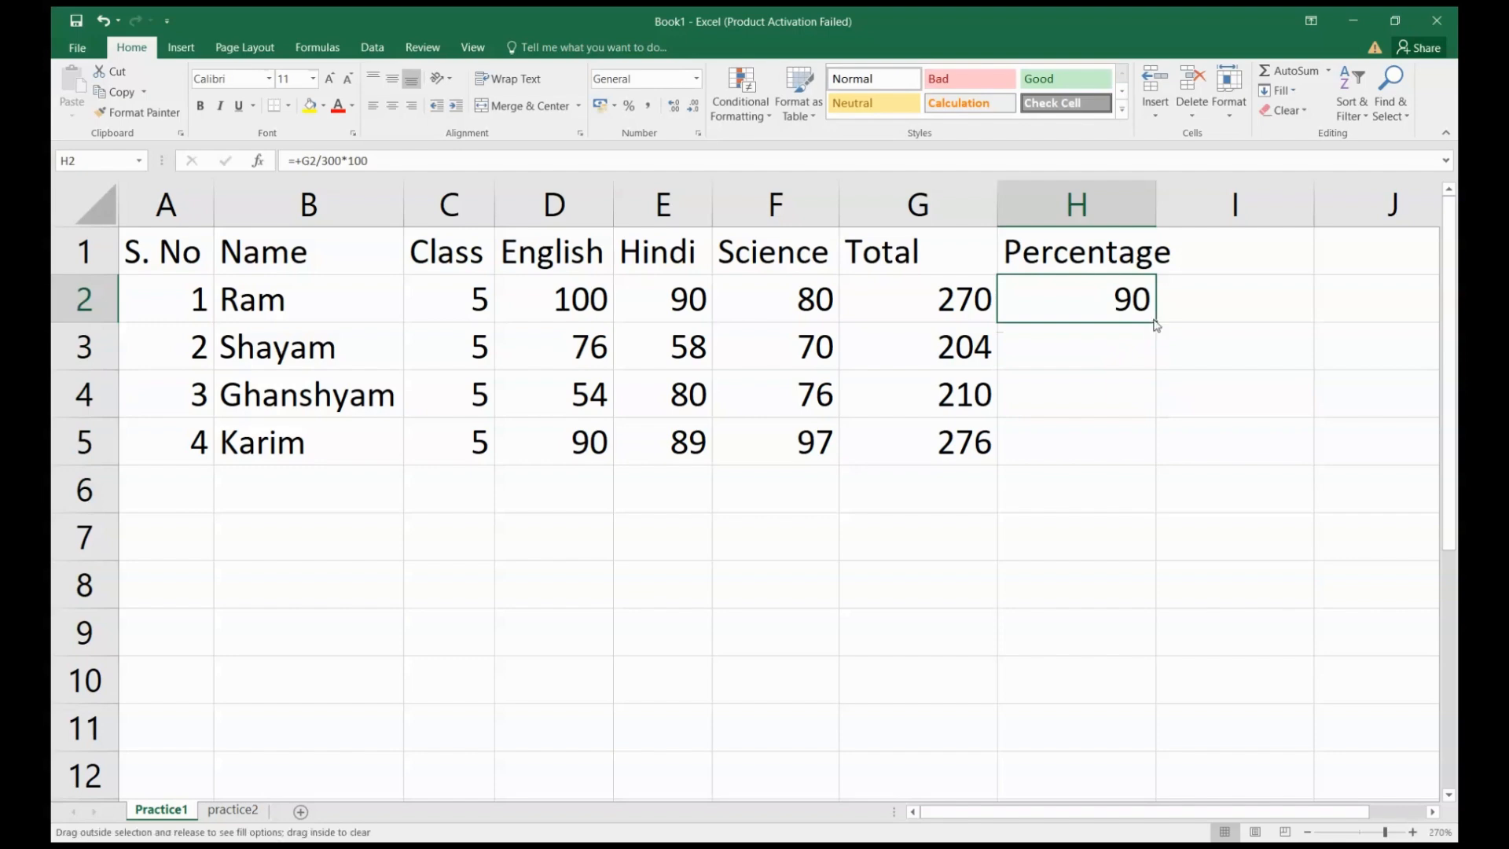
drag(1154, 325, 1155, 358)
click(1034, 402)
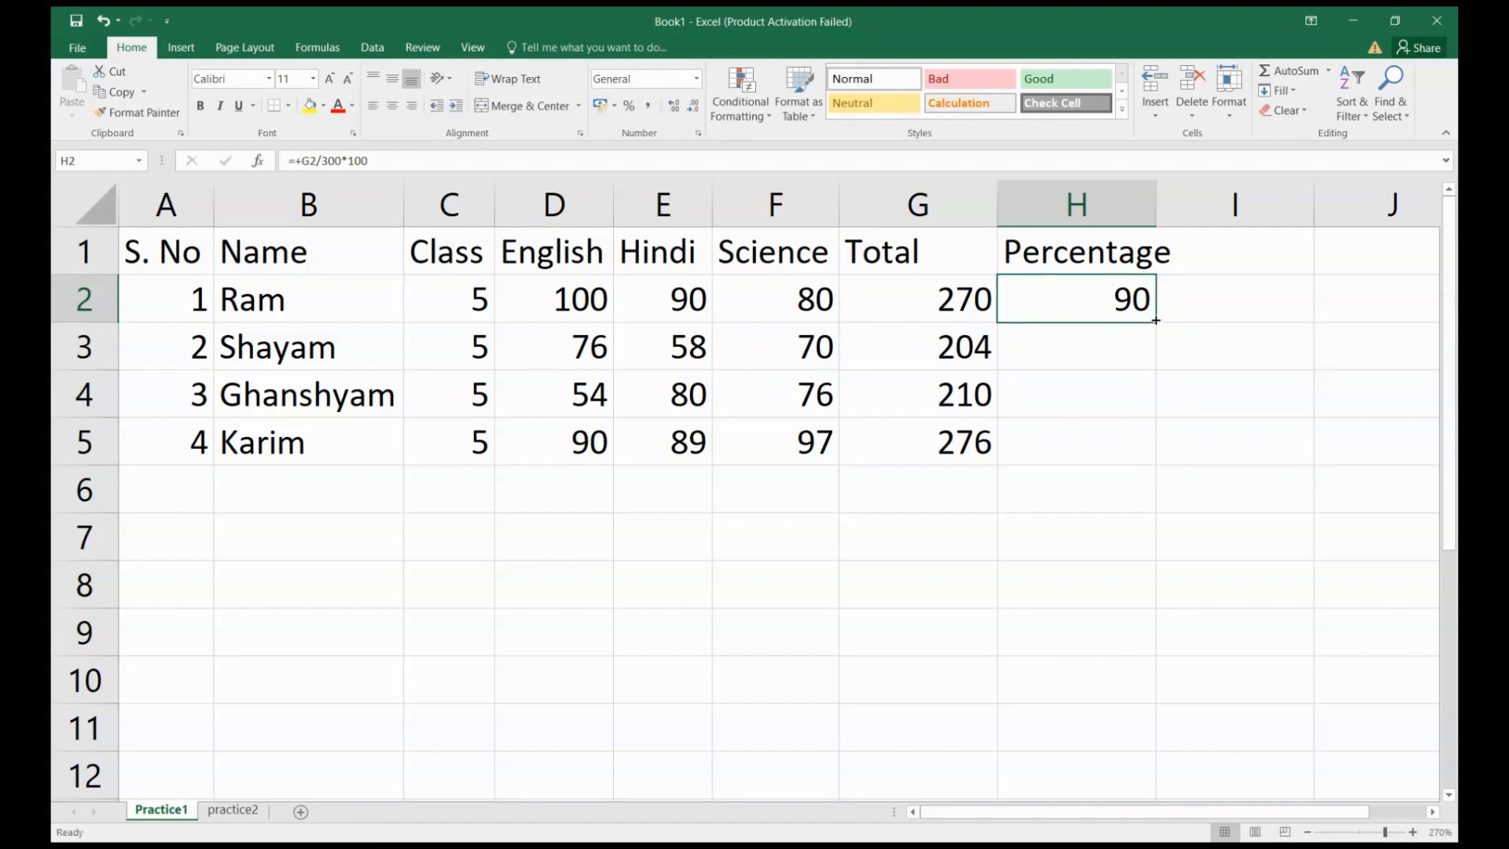
drag(1155, 324, 1102, 441)
drag(1158, 322, 1200, 465)
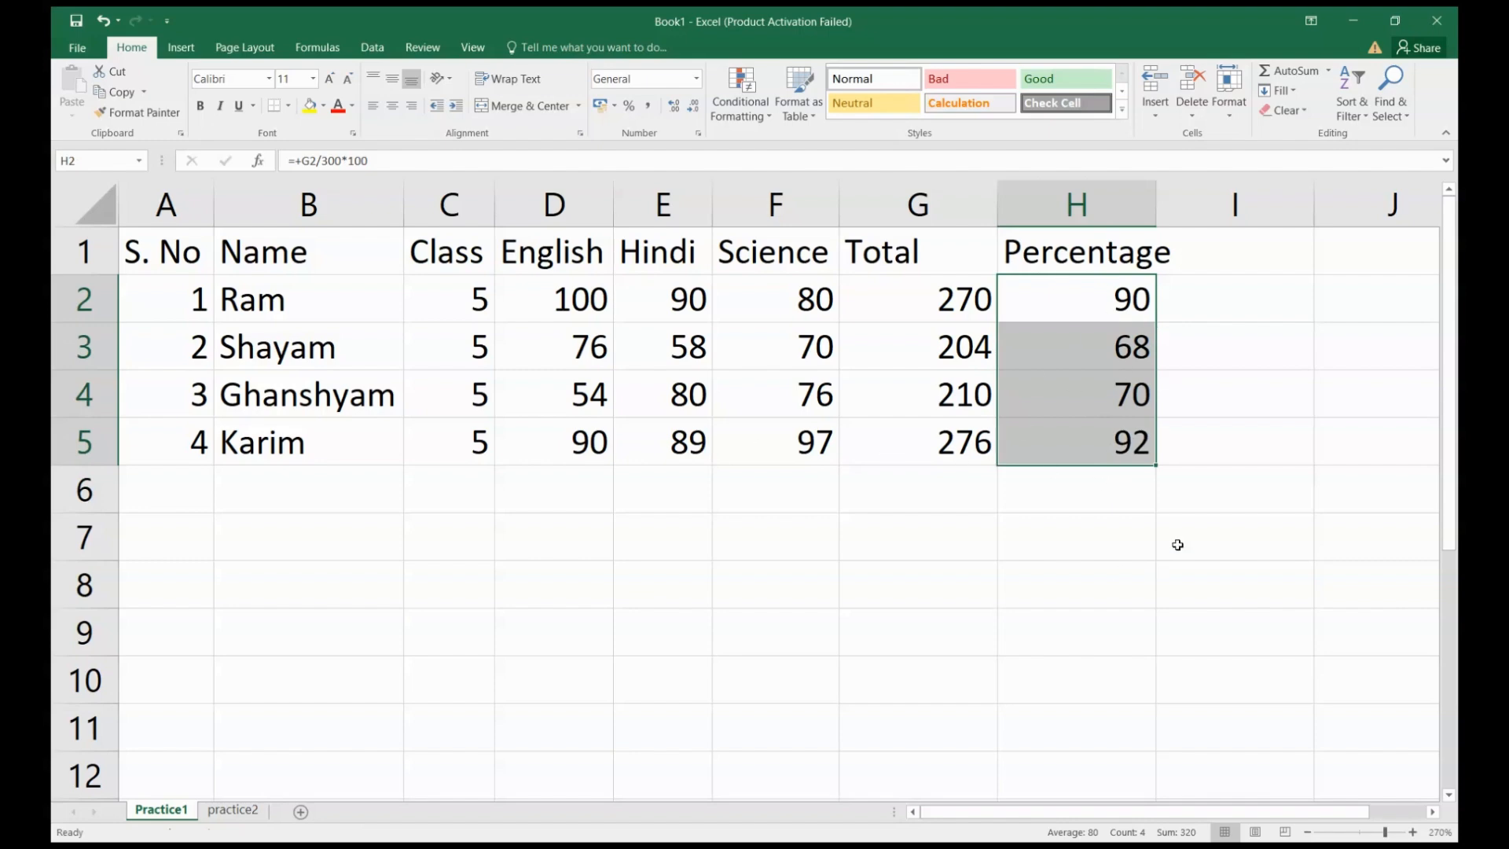
click(1246, 310)
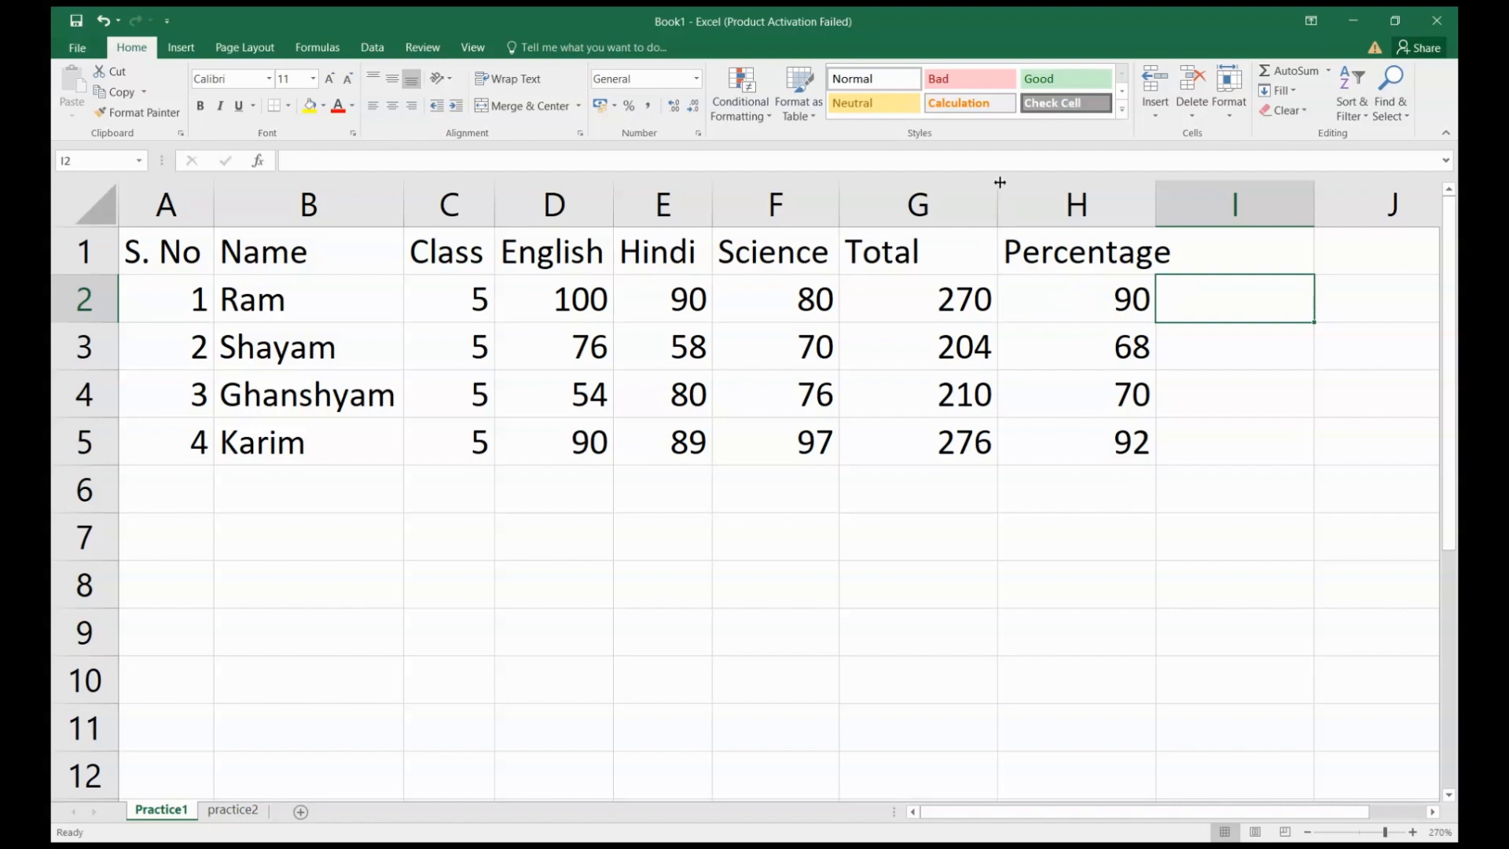
Narrow the Total column to suit its contents and auto-fit the Percentage column to its heading
drag(1000, 182, 933, 182)
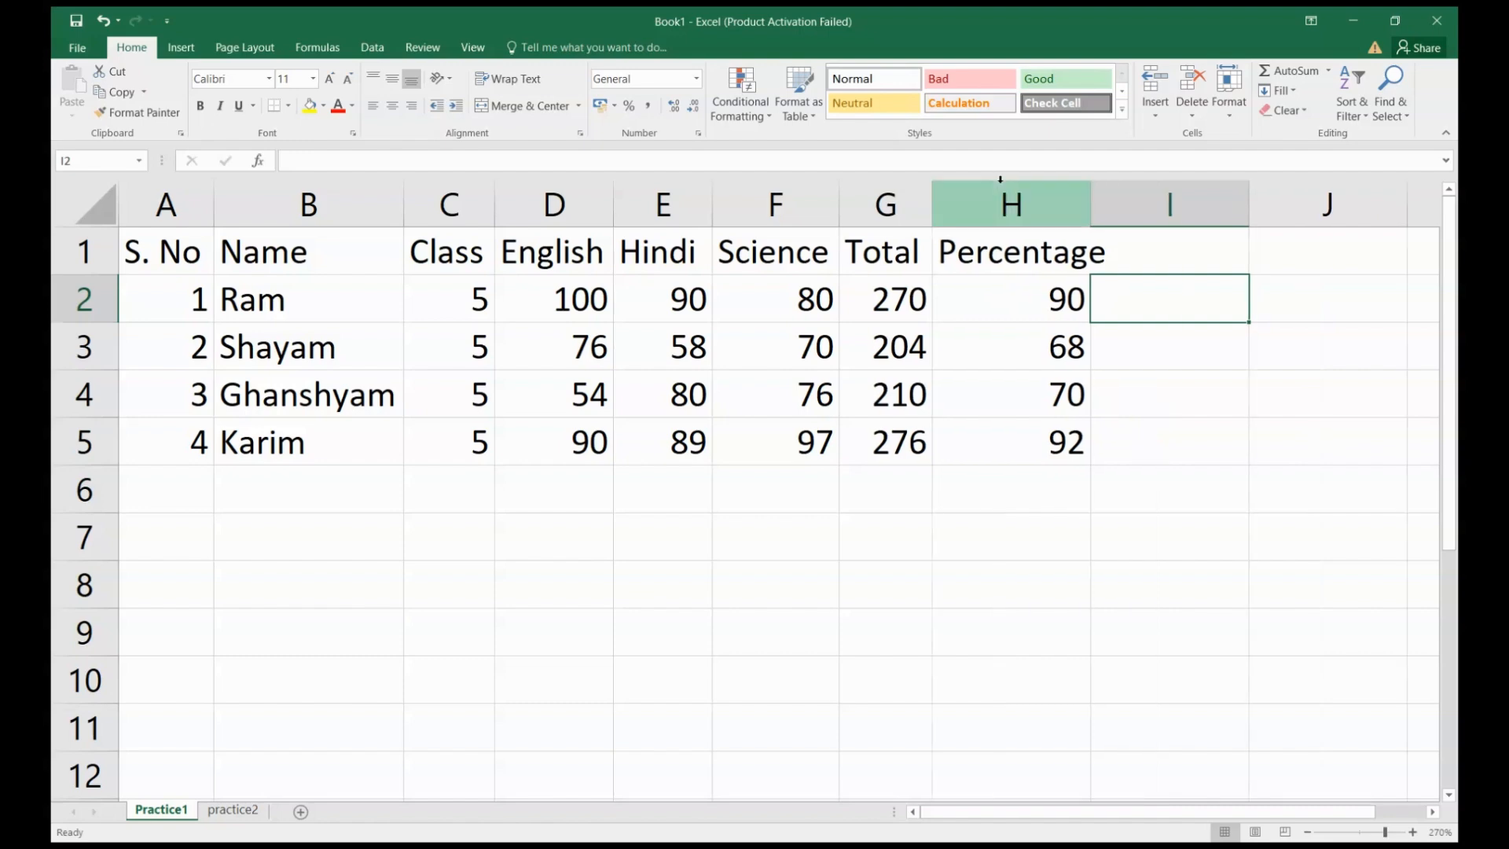
double_click(1091, 202)
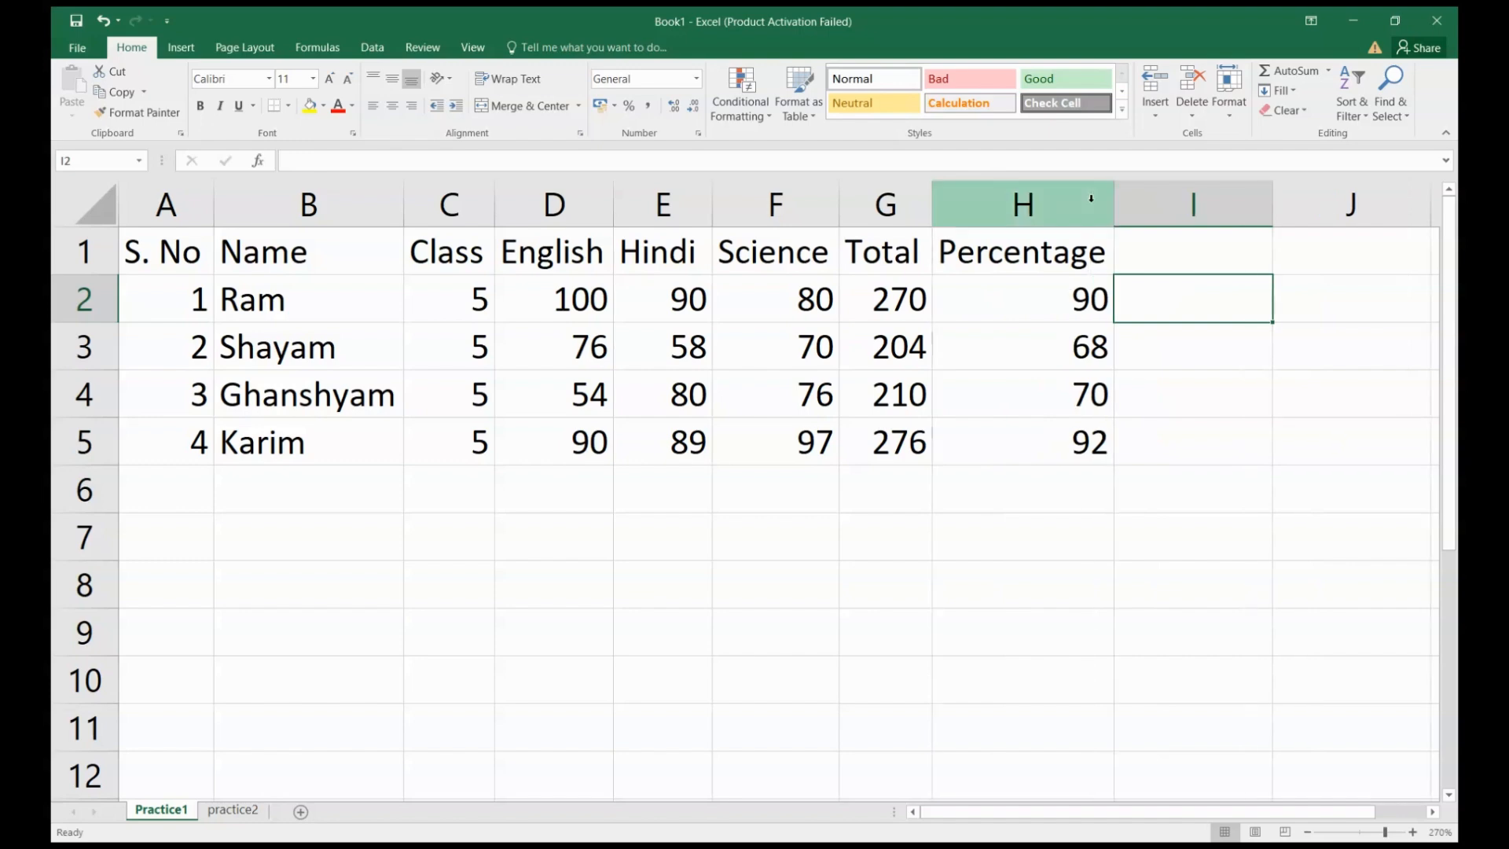
click(1027, 380)
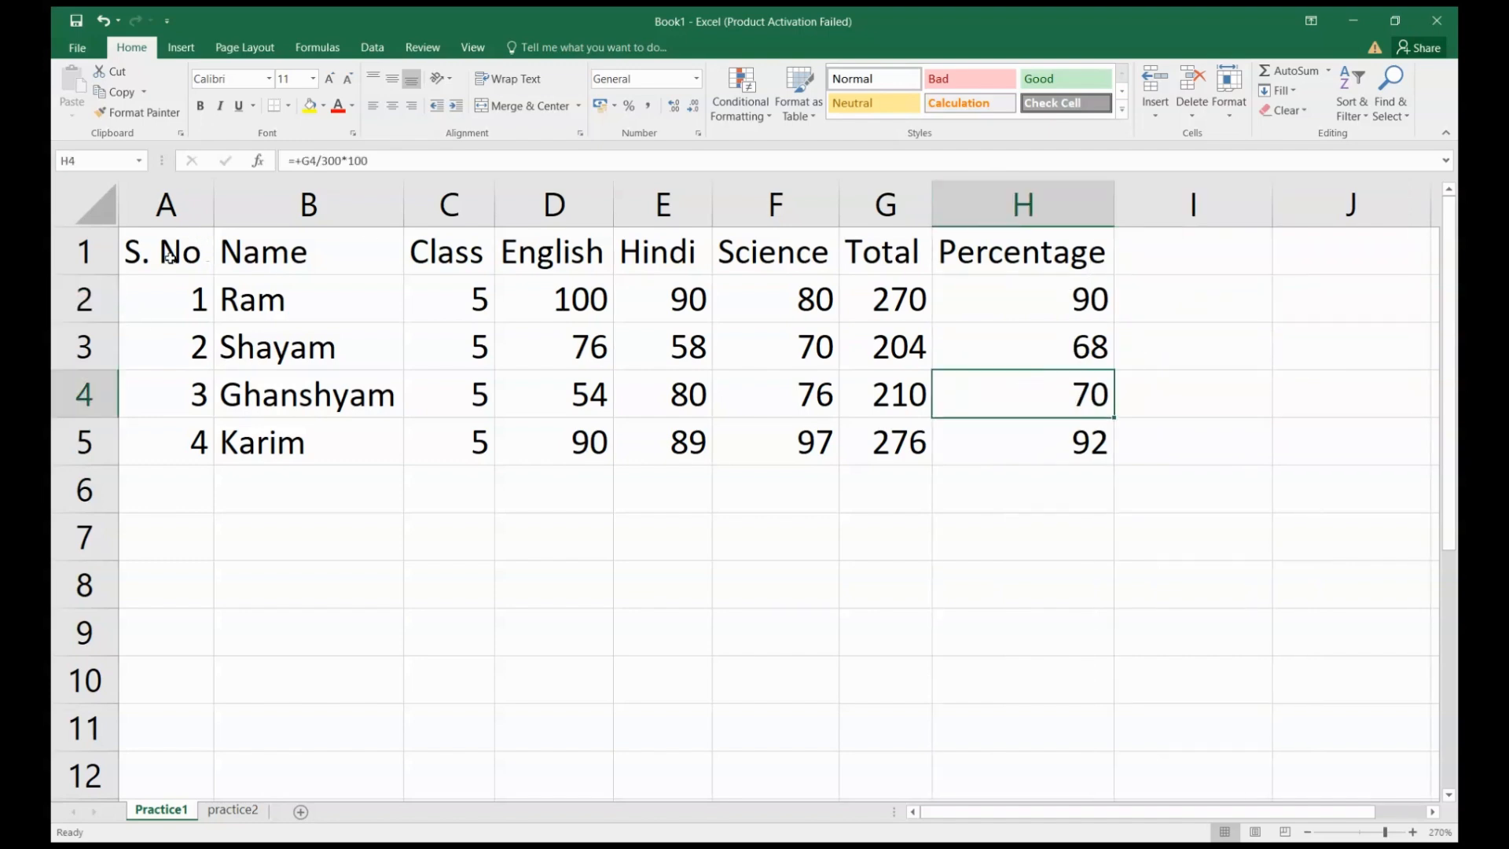
Apply all borders to the whole marks table, A1:H5
drag(169, 252, 177, 354)
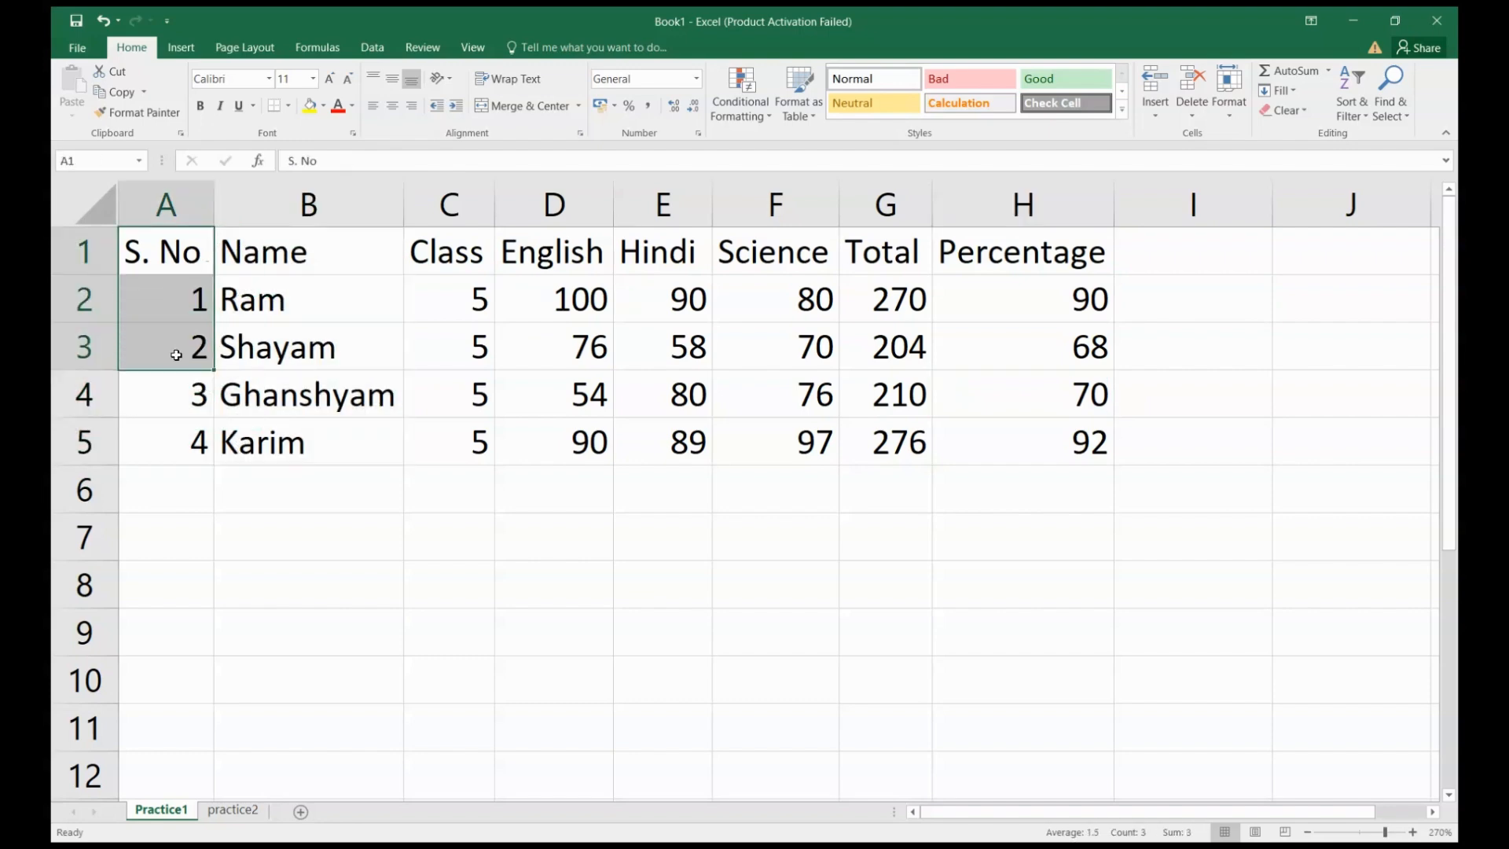
click(324, 360)
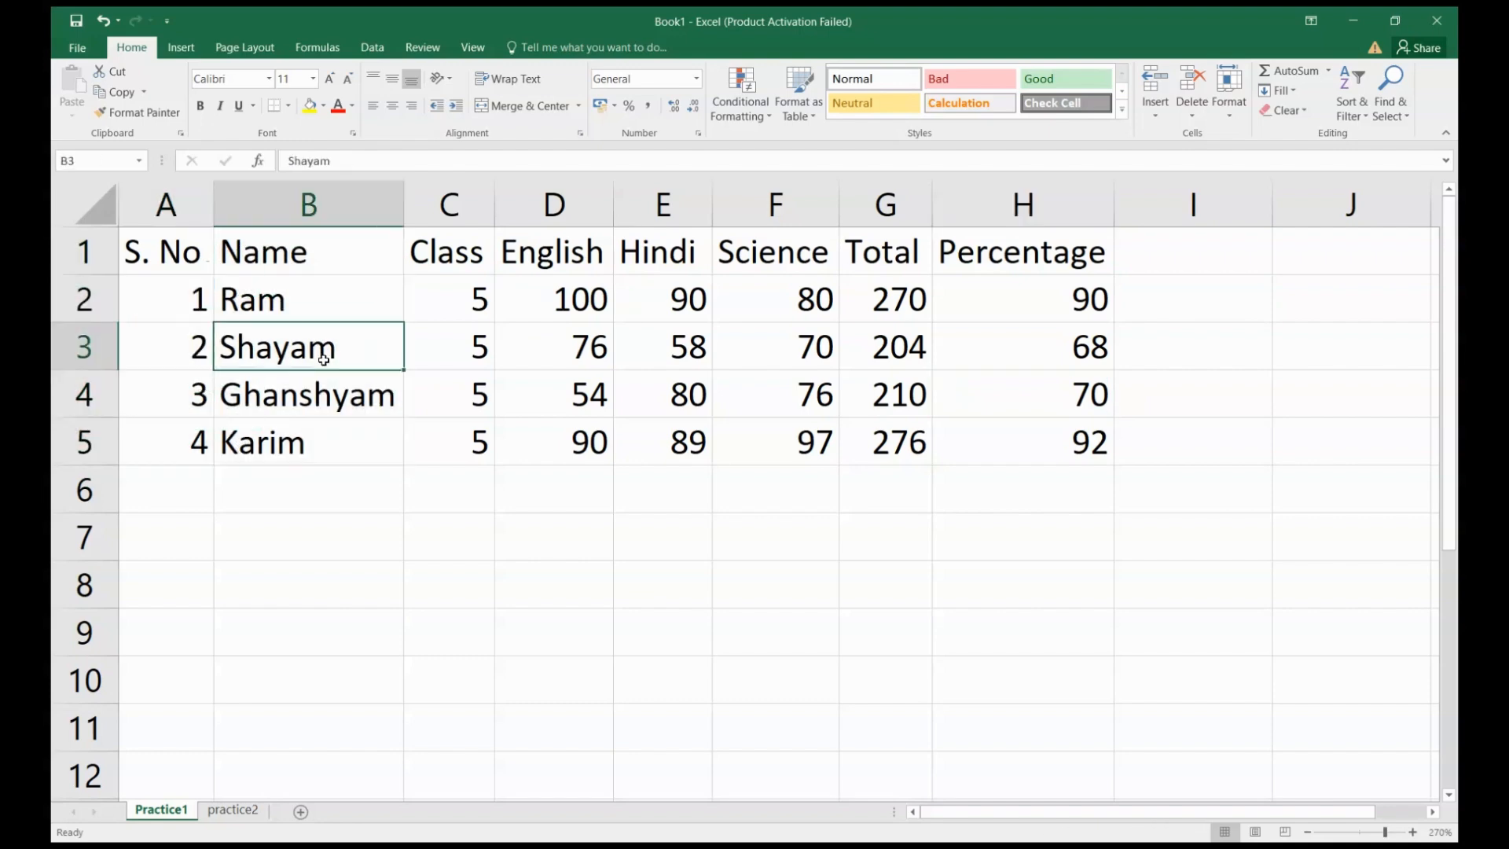
click(195, 259)
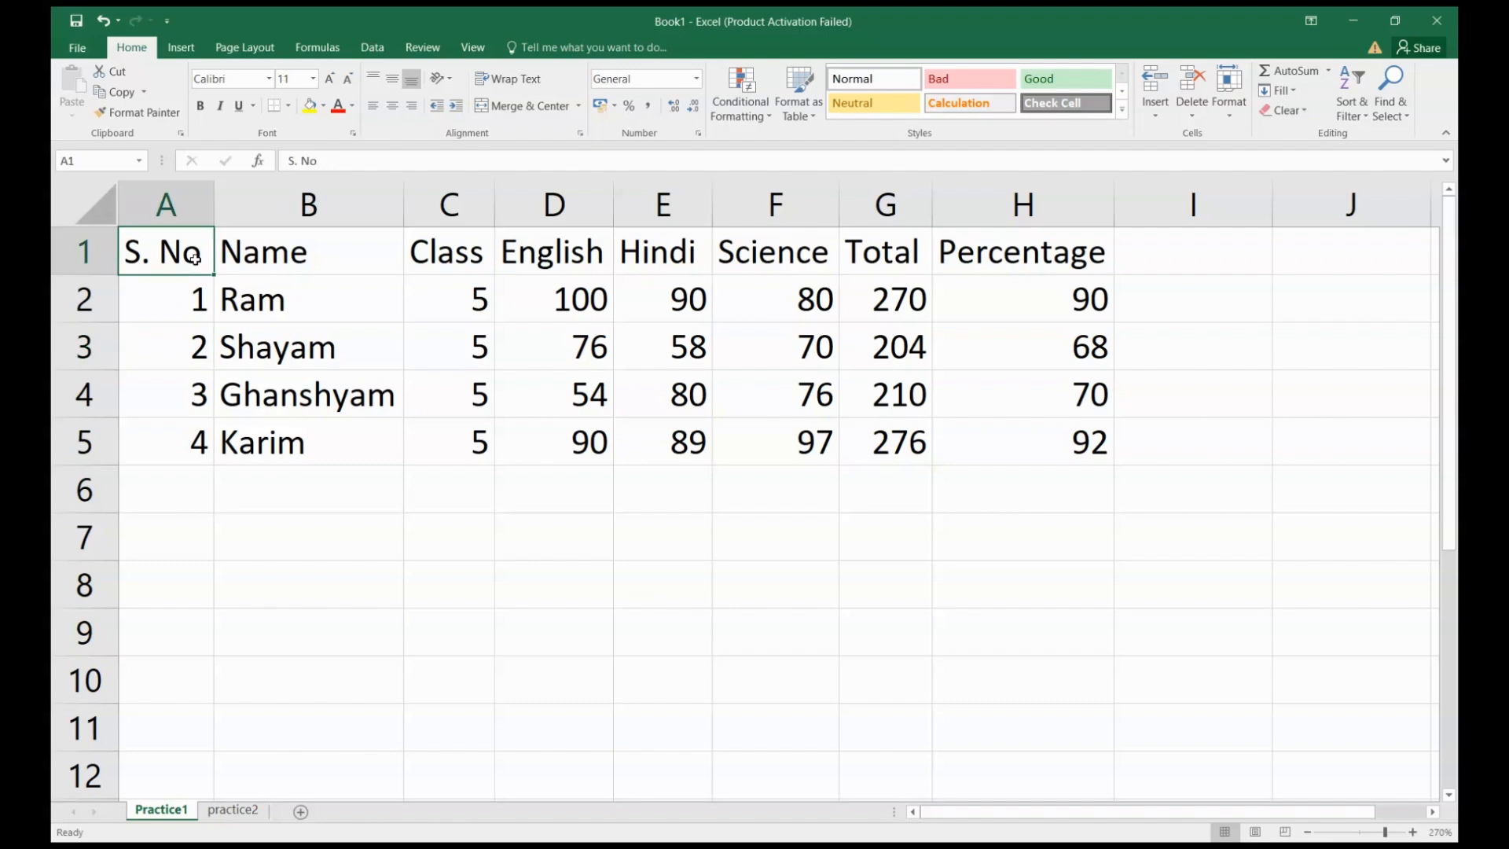
drag(195, 259, 1055, 420)
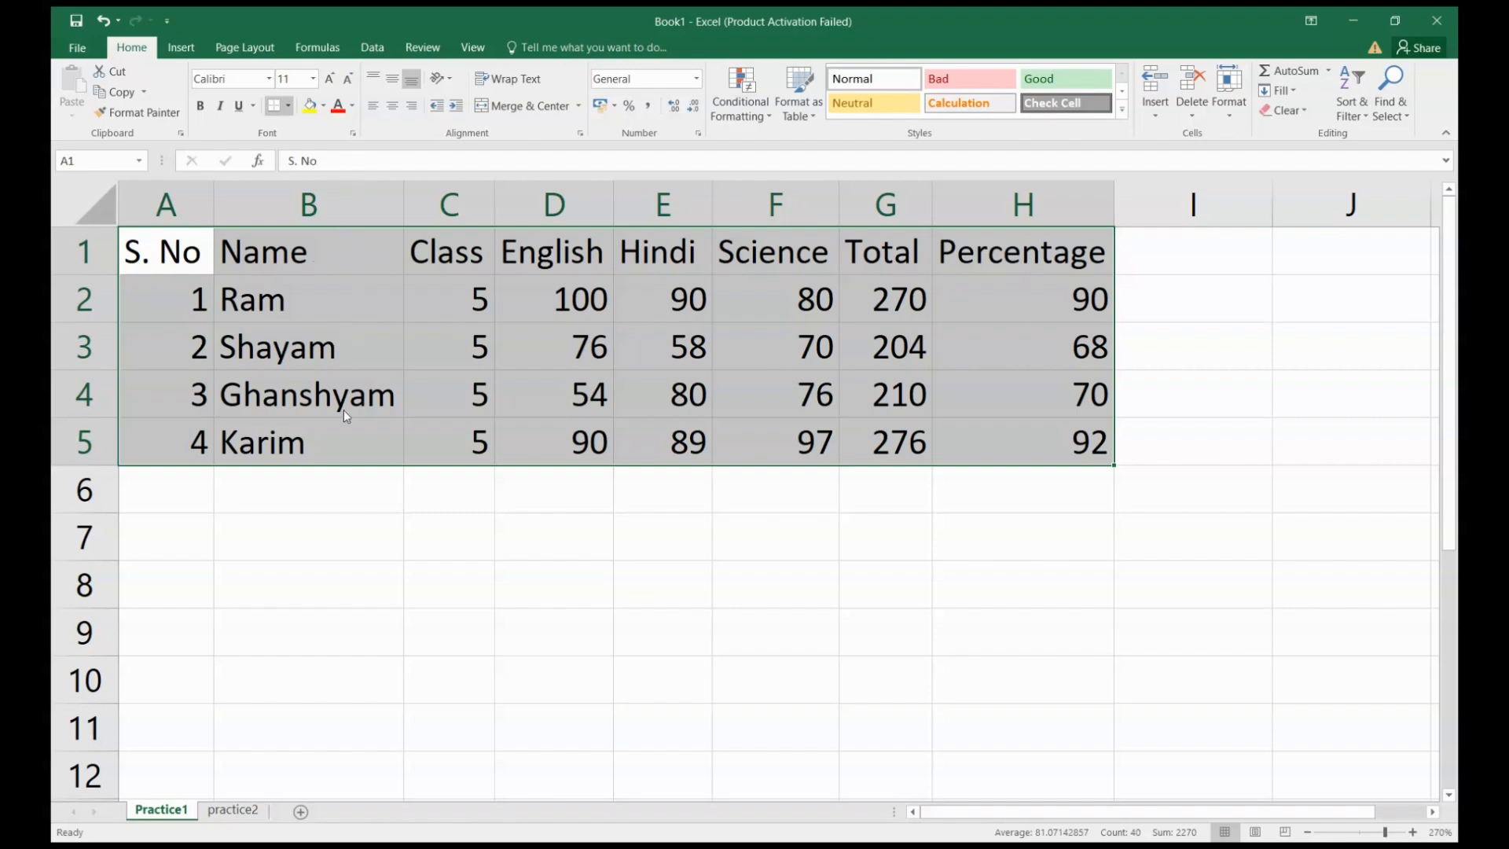
click(347, 263)
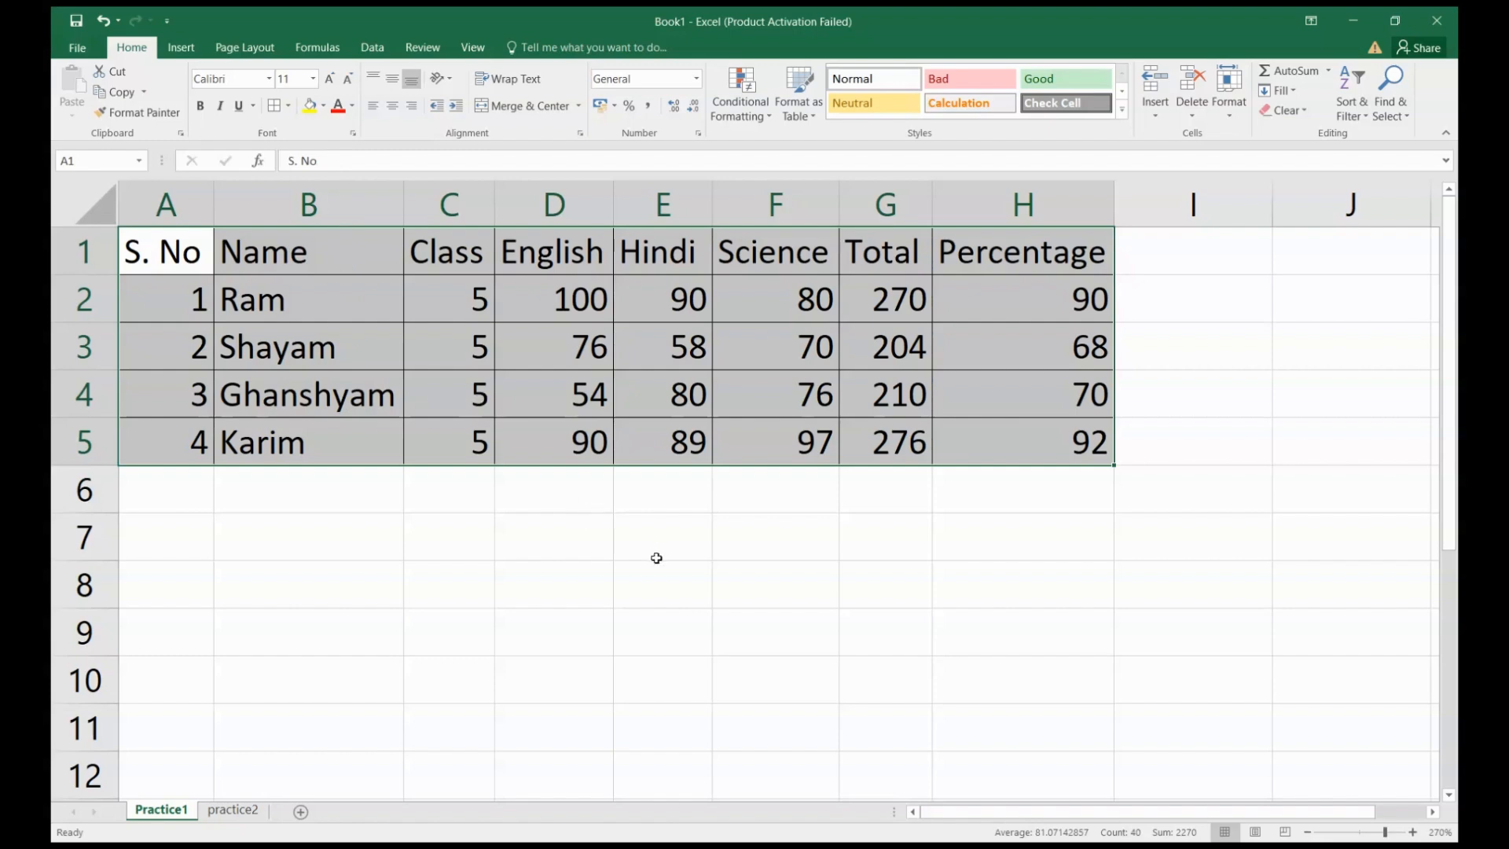
click(692, 583)
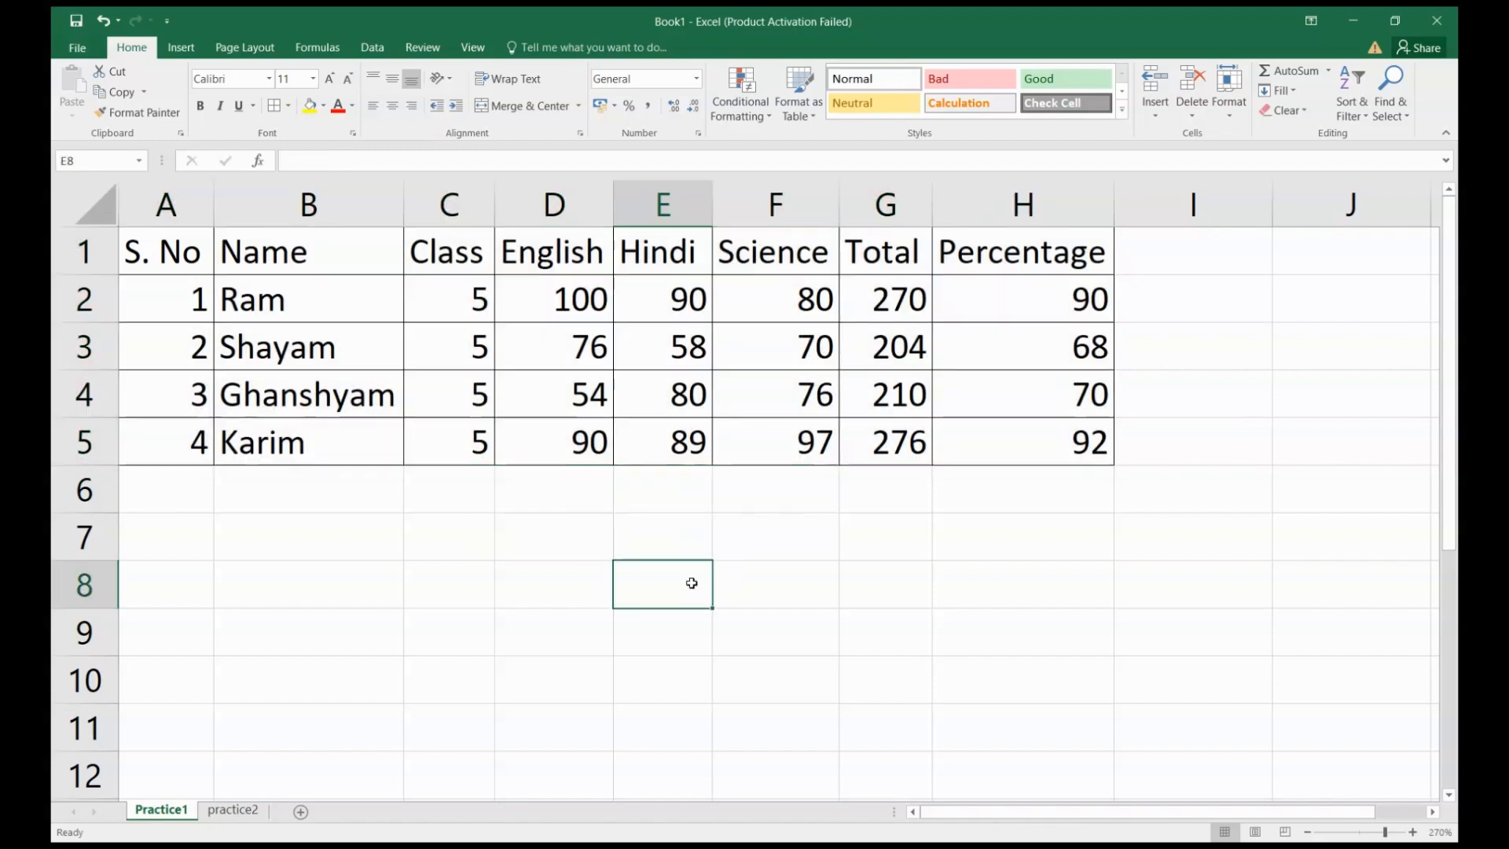
Fill the heading row A1:H1 with a light blue background colour
click(176, 259)
drag(176, 259, 980, 250)
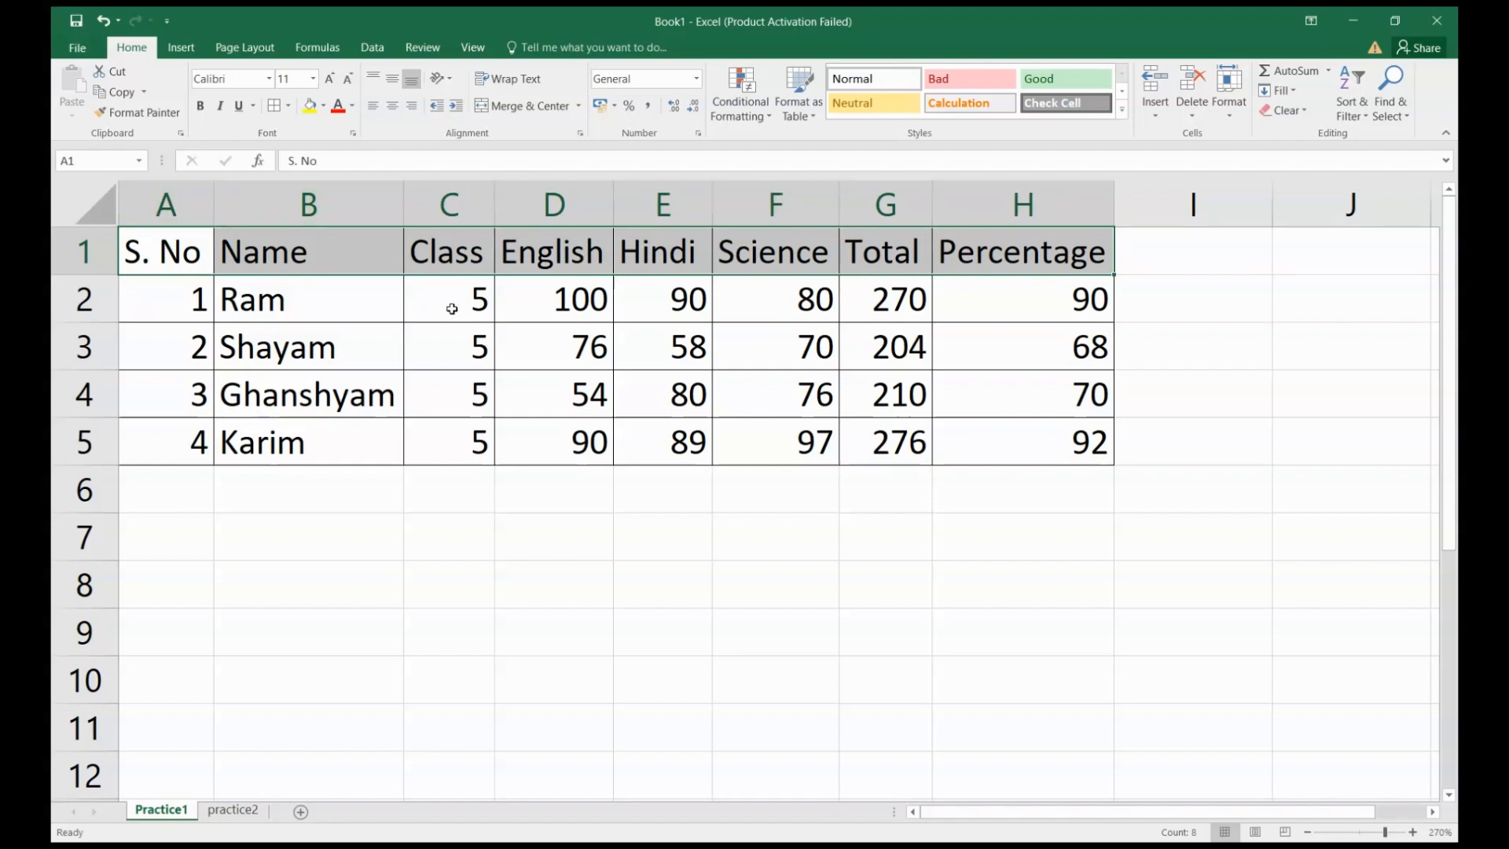
click(182, 248)
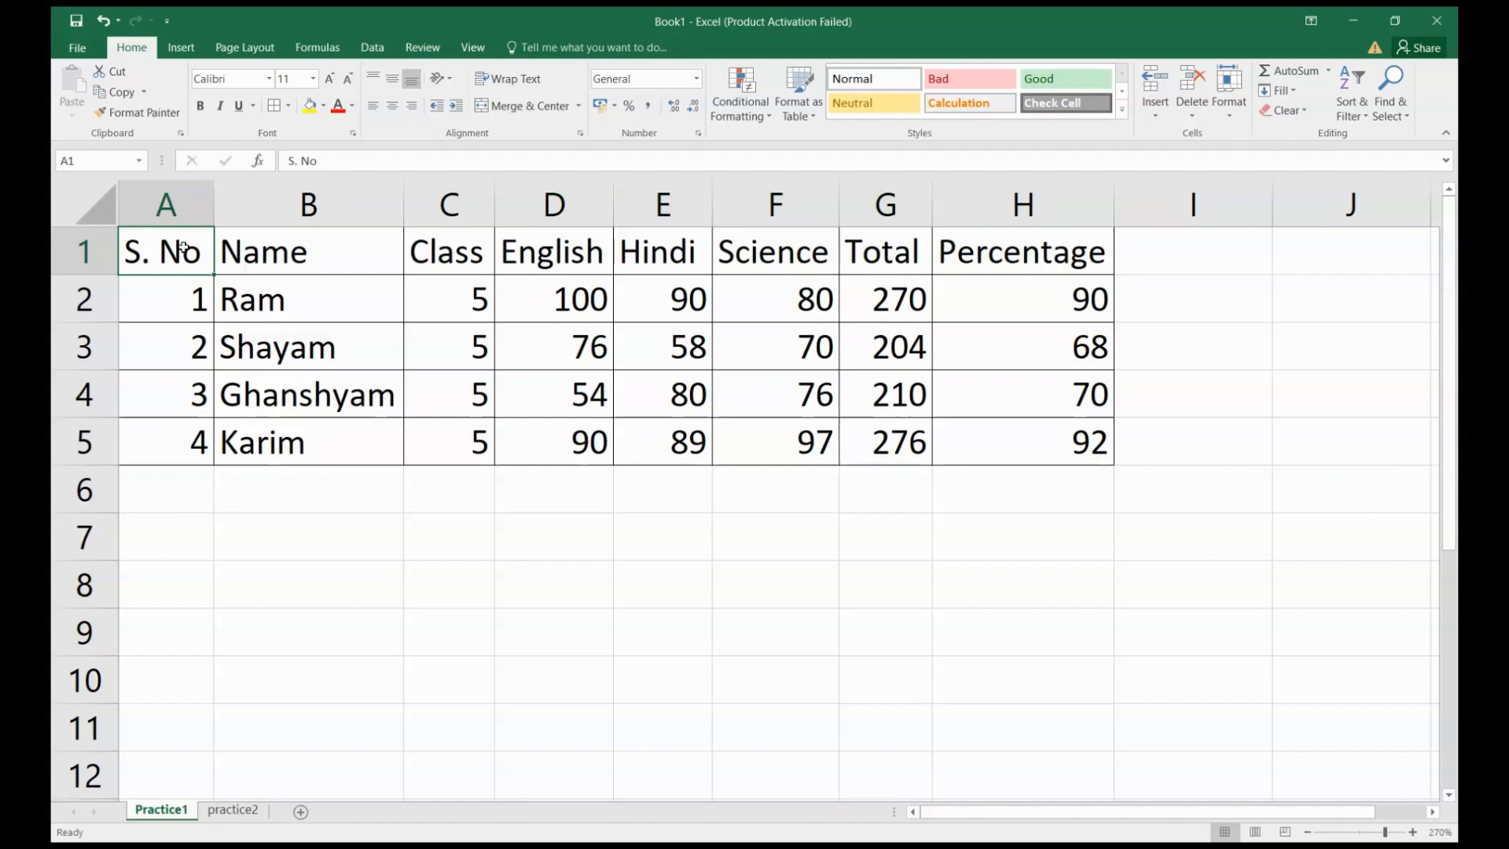
drag(182, 248, 1007, 210)
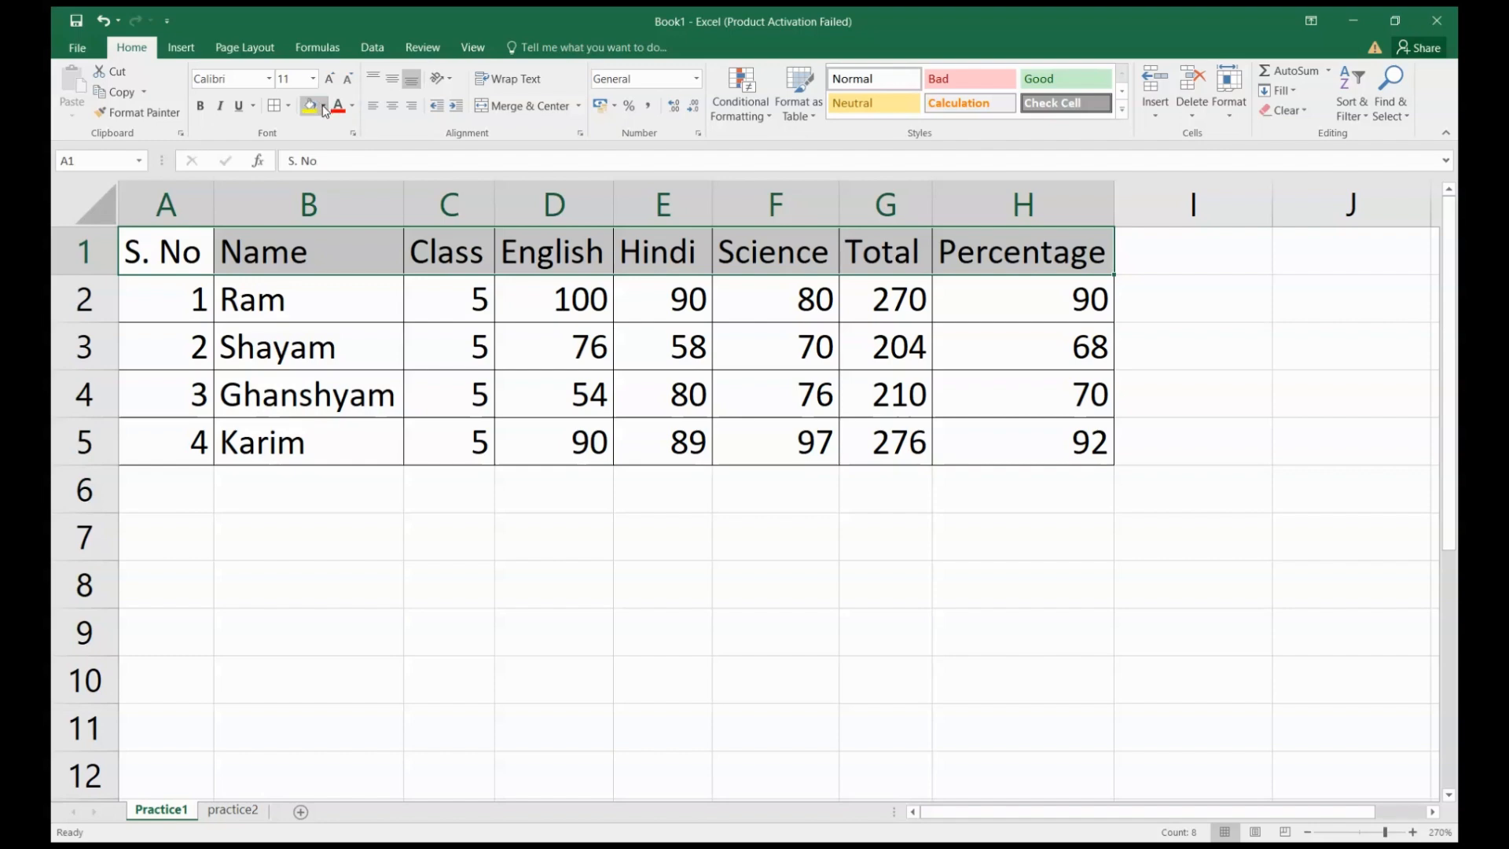
click(323, 106)
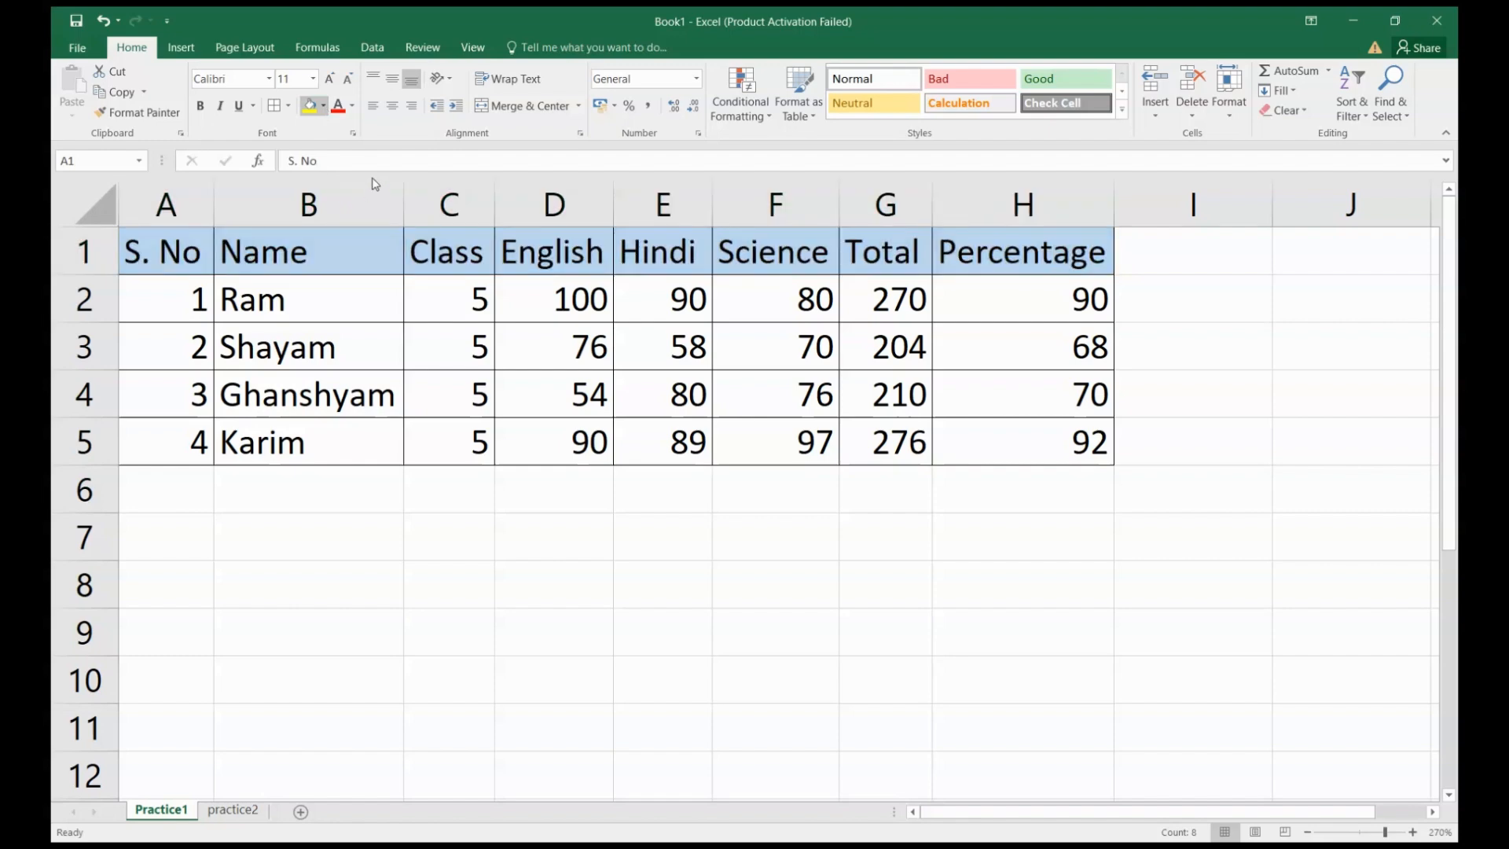
click(375, 184)
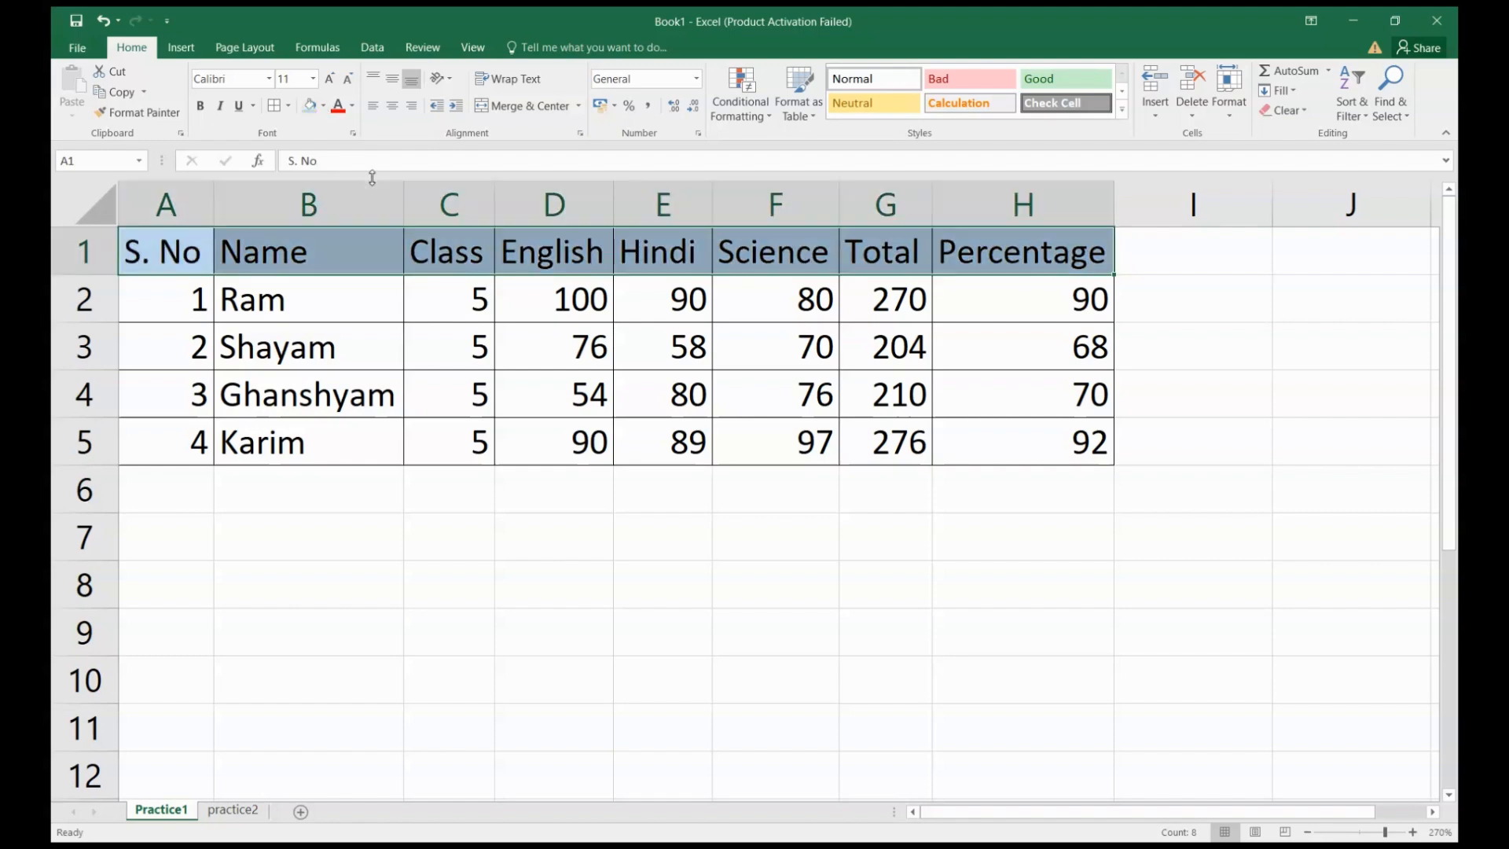
click(478, 346)
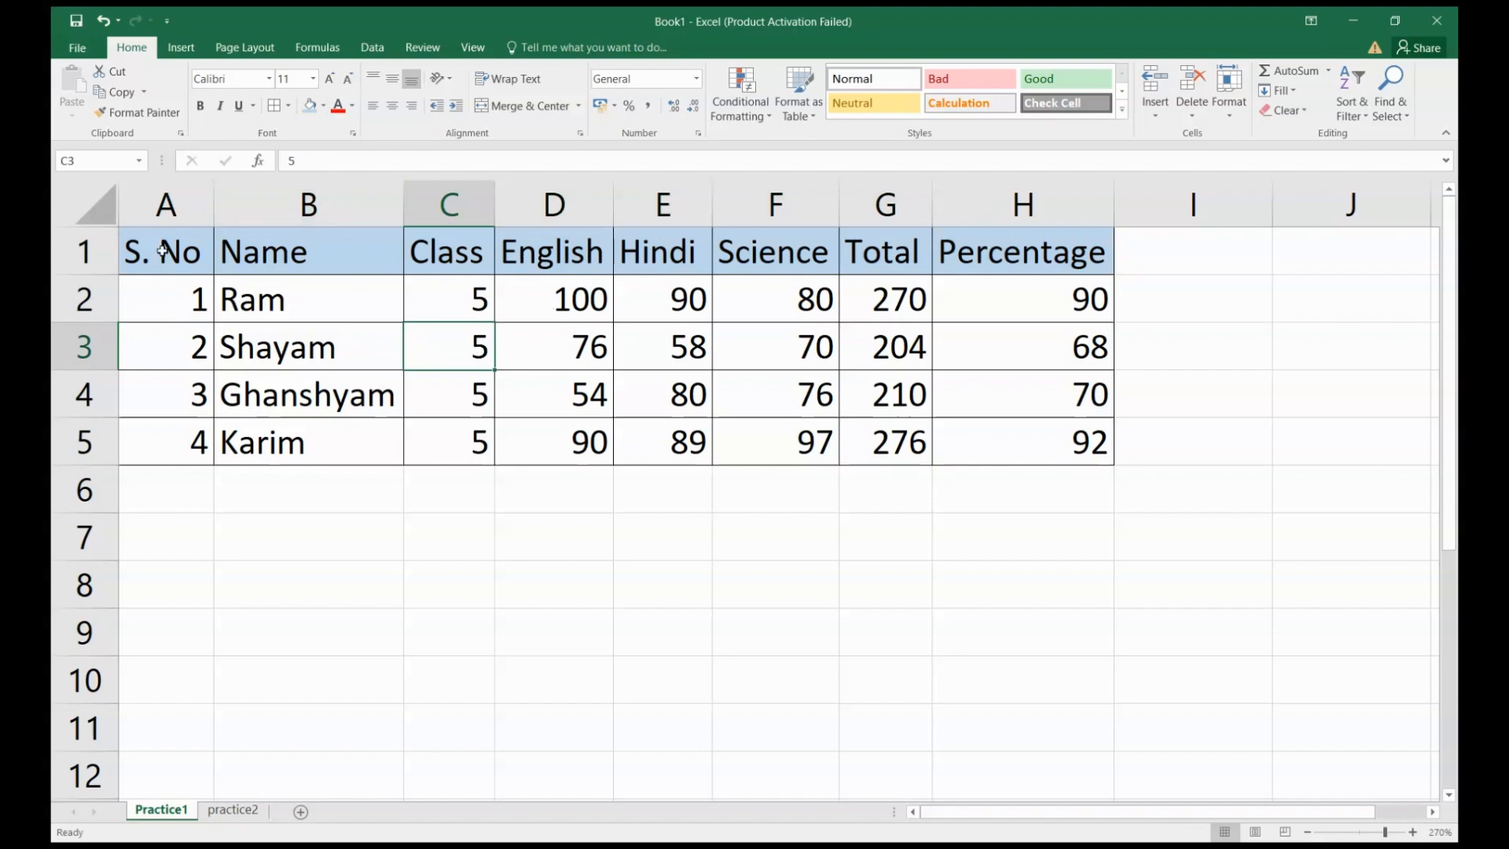
Change the font colour of the student data in A2:H5 to blue
click(157, 293)
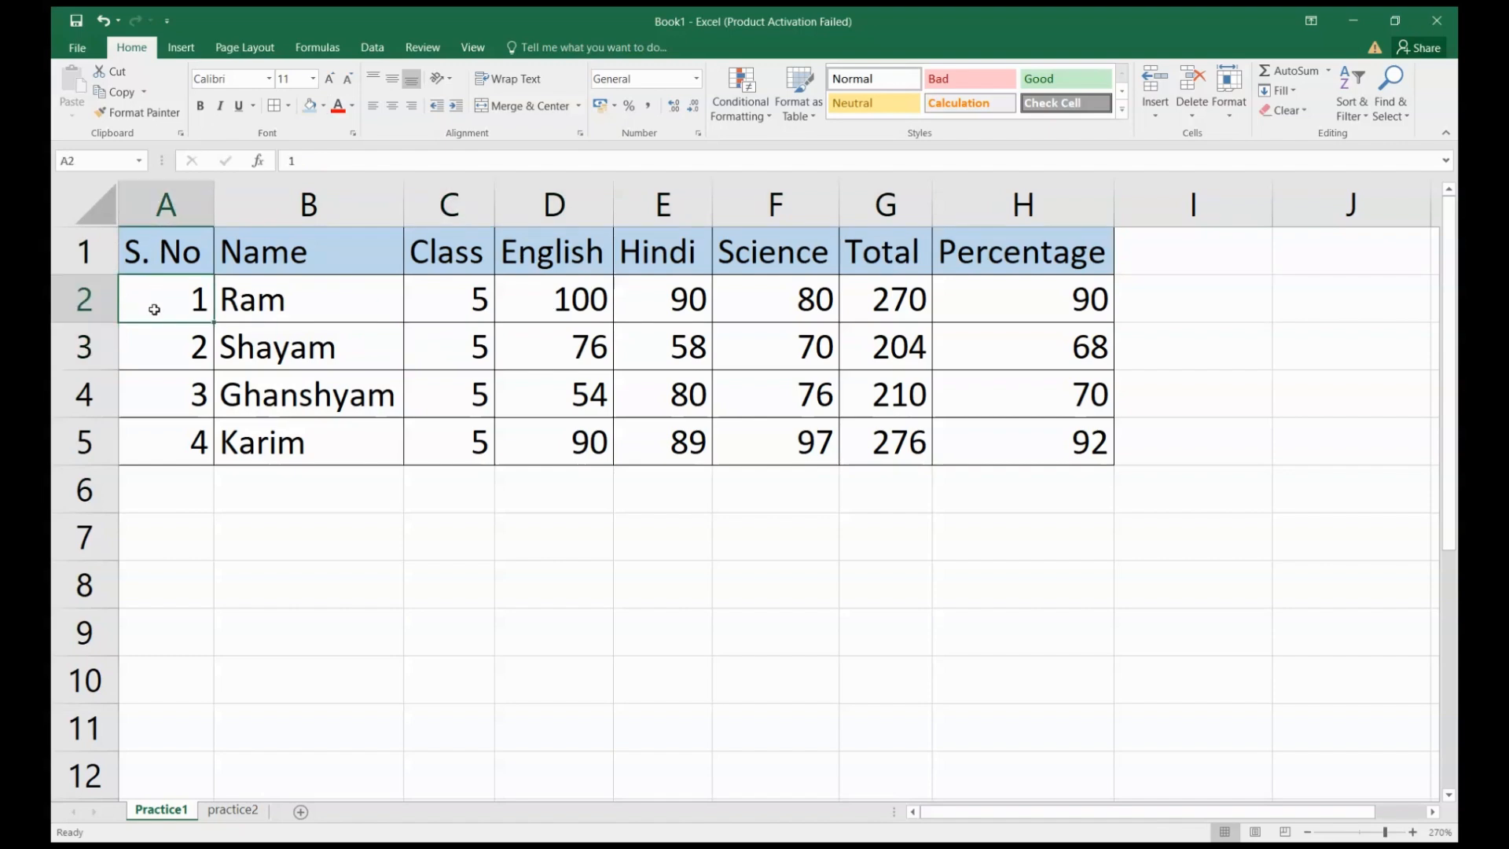
drag(155, 308, 1049, 436)
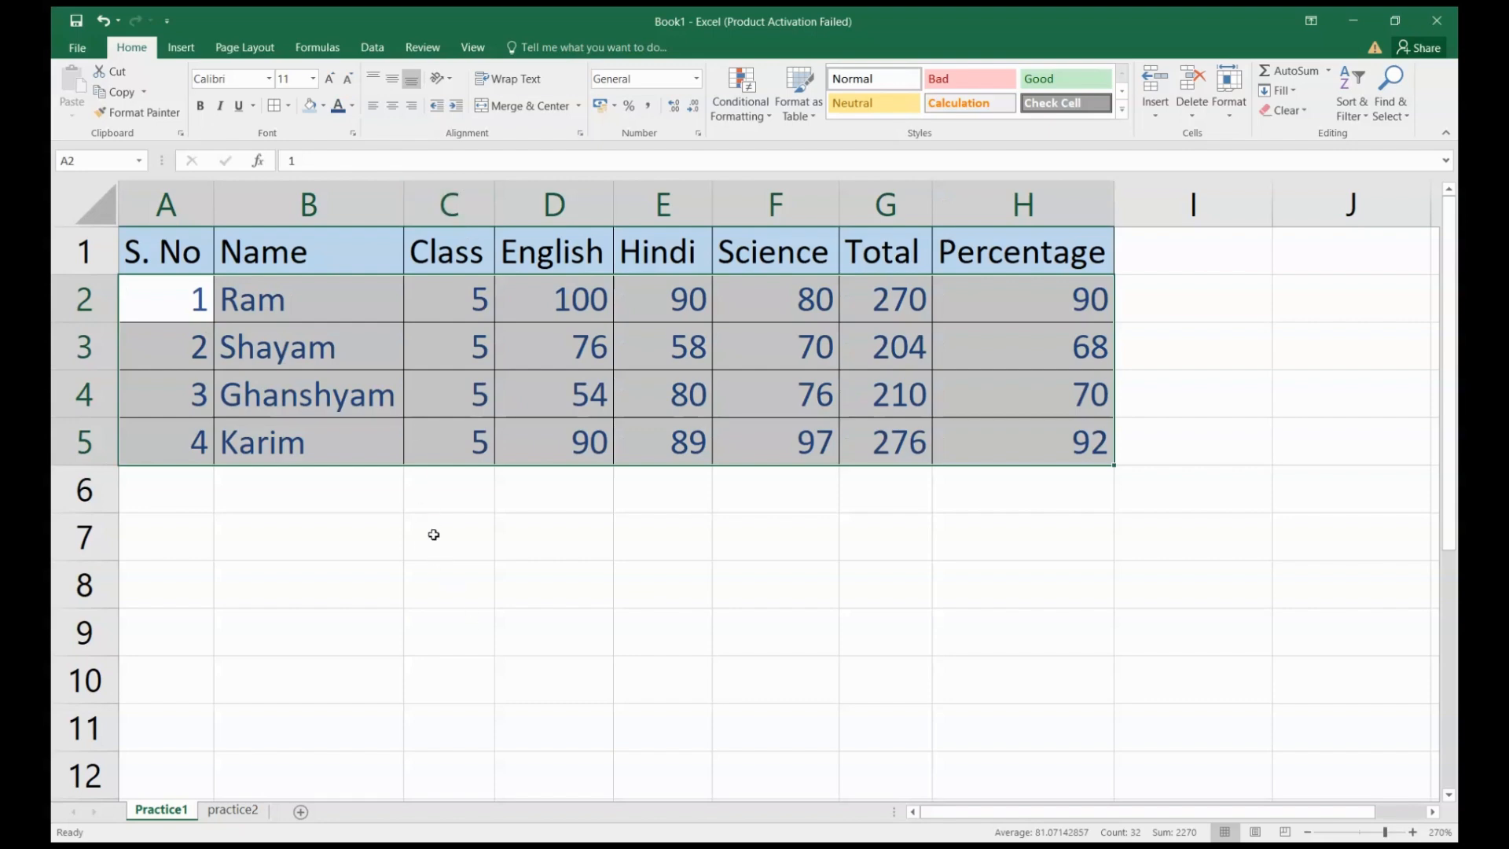
click(433, 534)
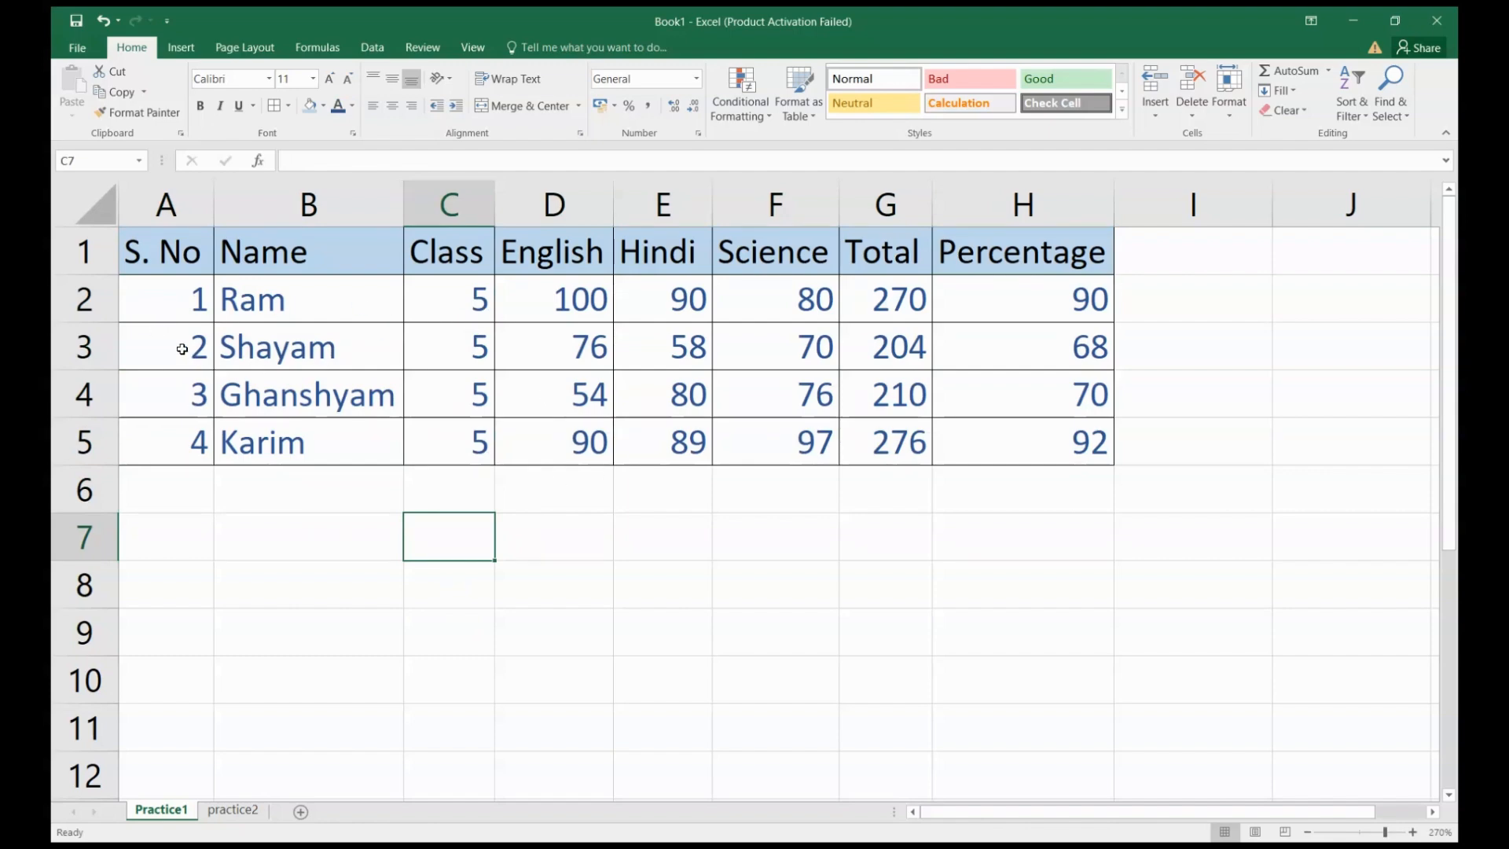
drag(184, 351, 983, 351)
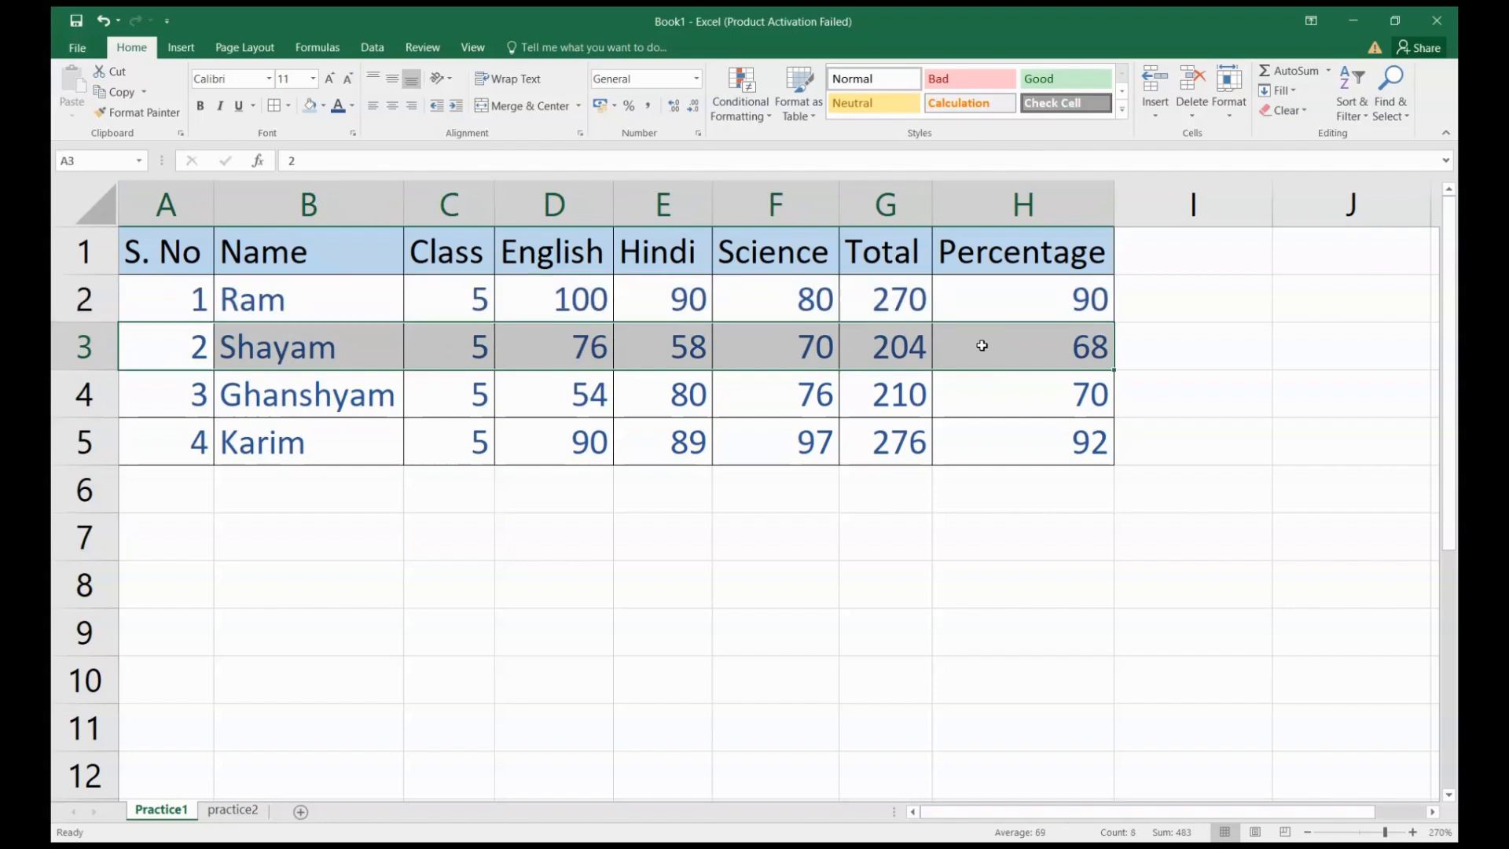
click(422, 546)
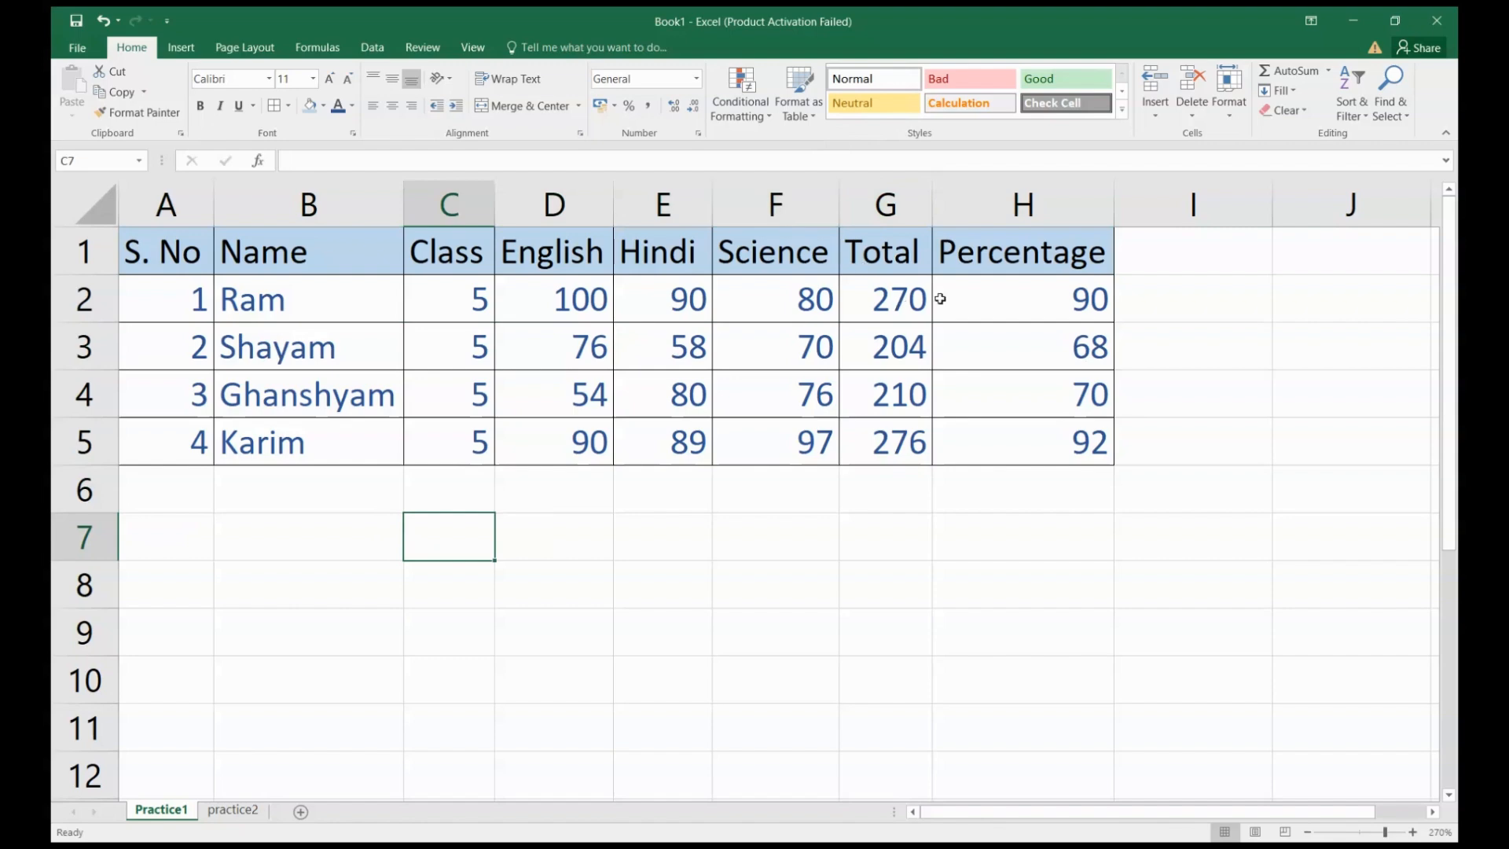
click(364, 567)
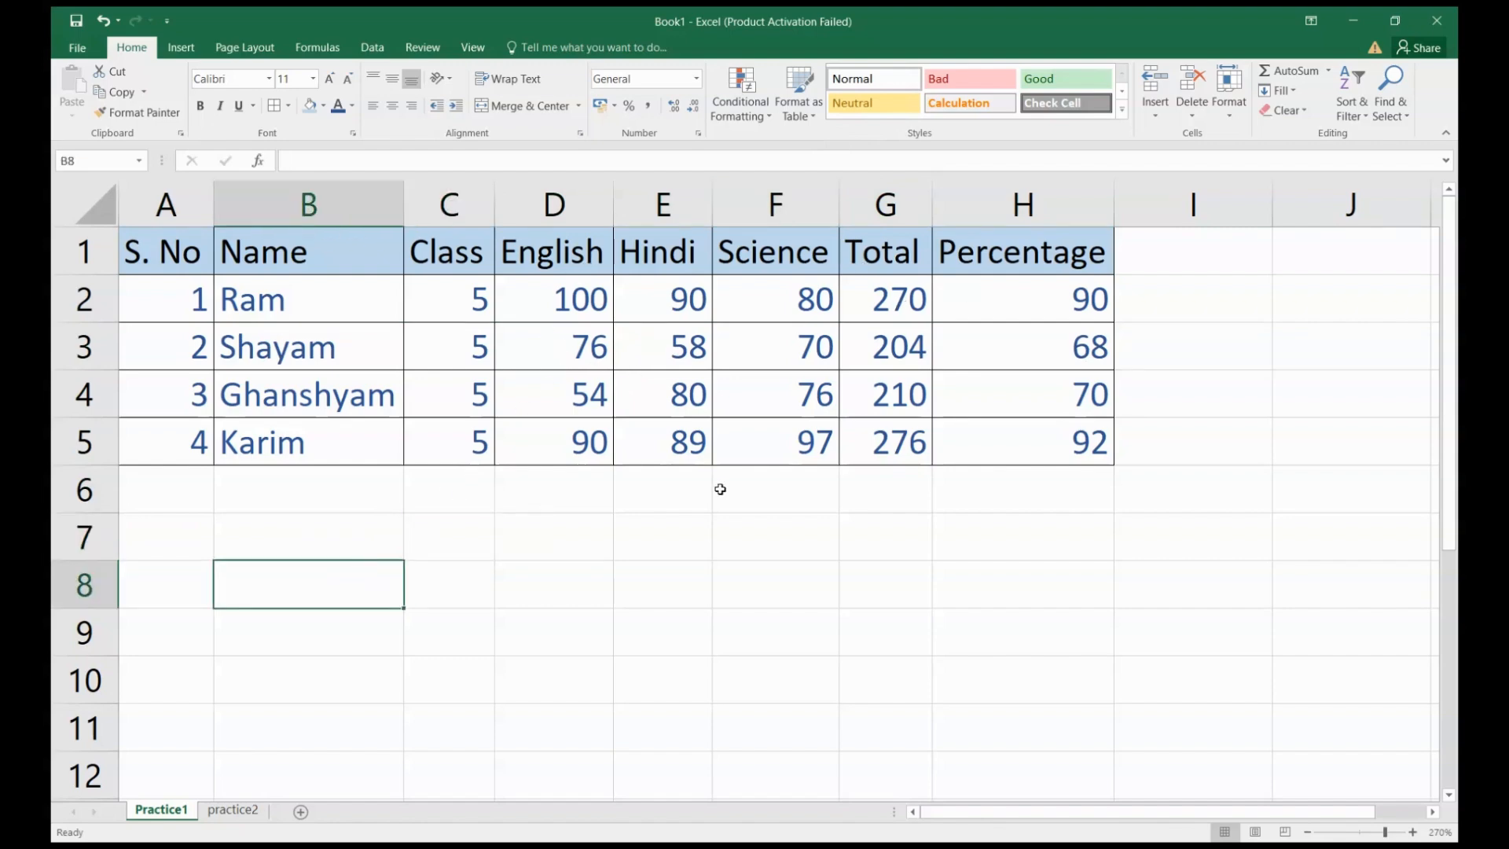
click(318, 472)
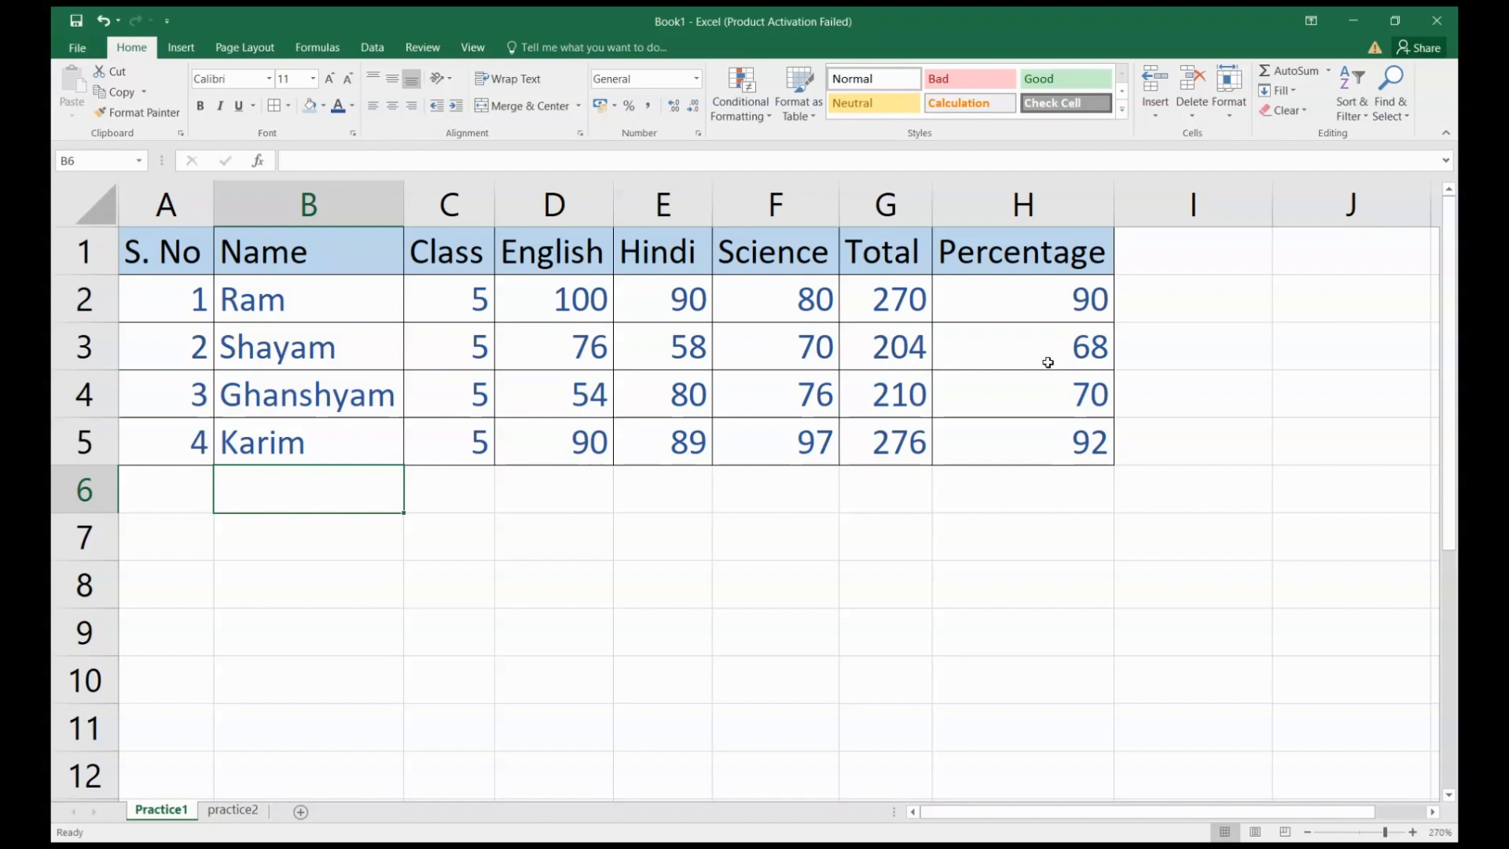
Format the entire Percentage column H as numbers with two decimal places
click(1056, 304)
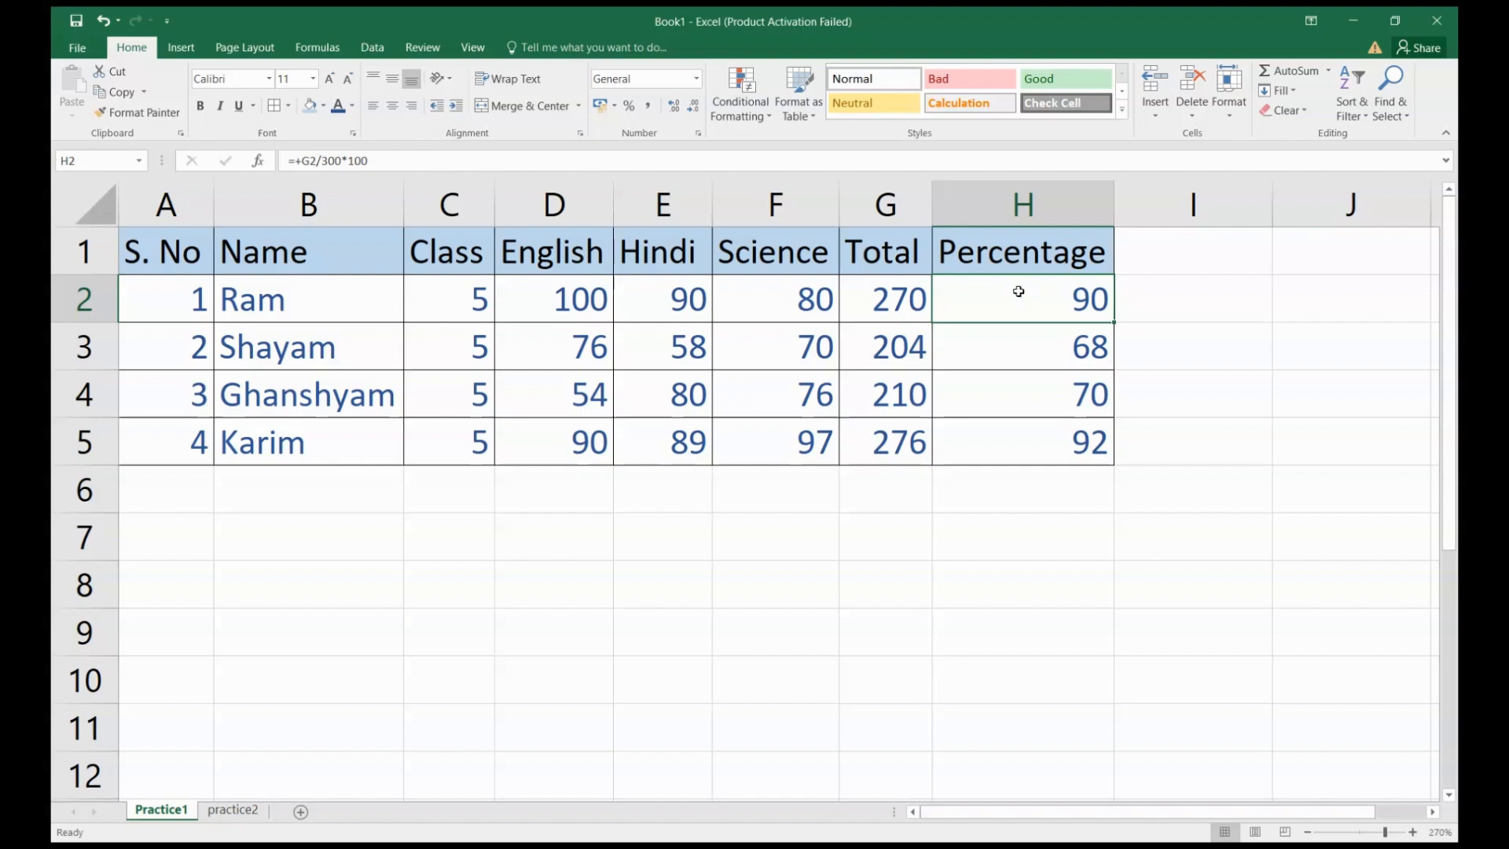
drag(1019, 318, 1037, 427)
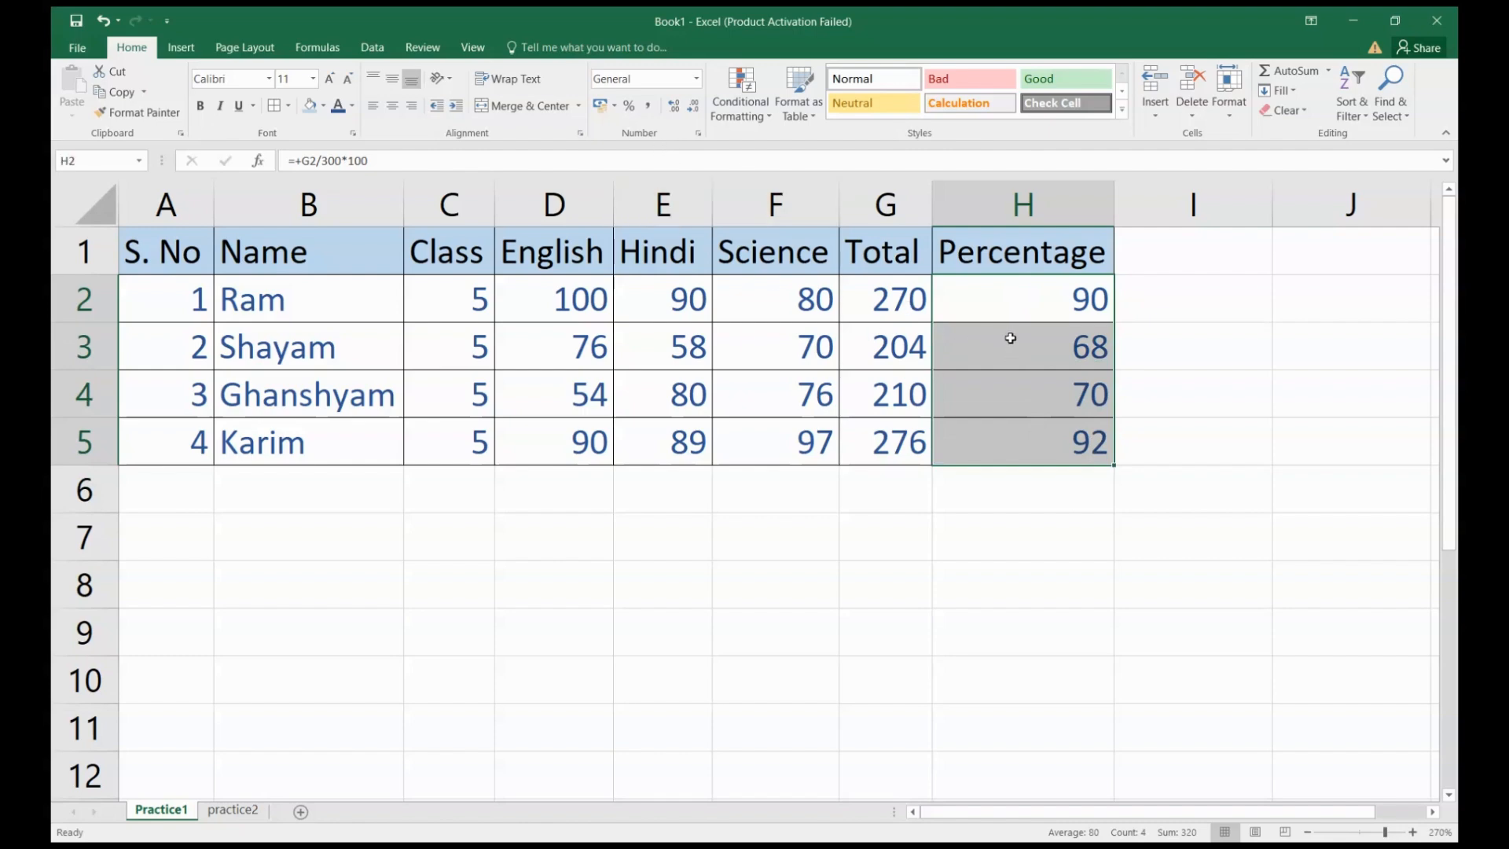
click(1043, 199)
drag(1043, 199, 1042, 198)
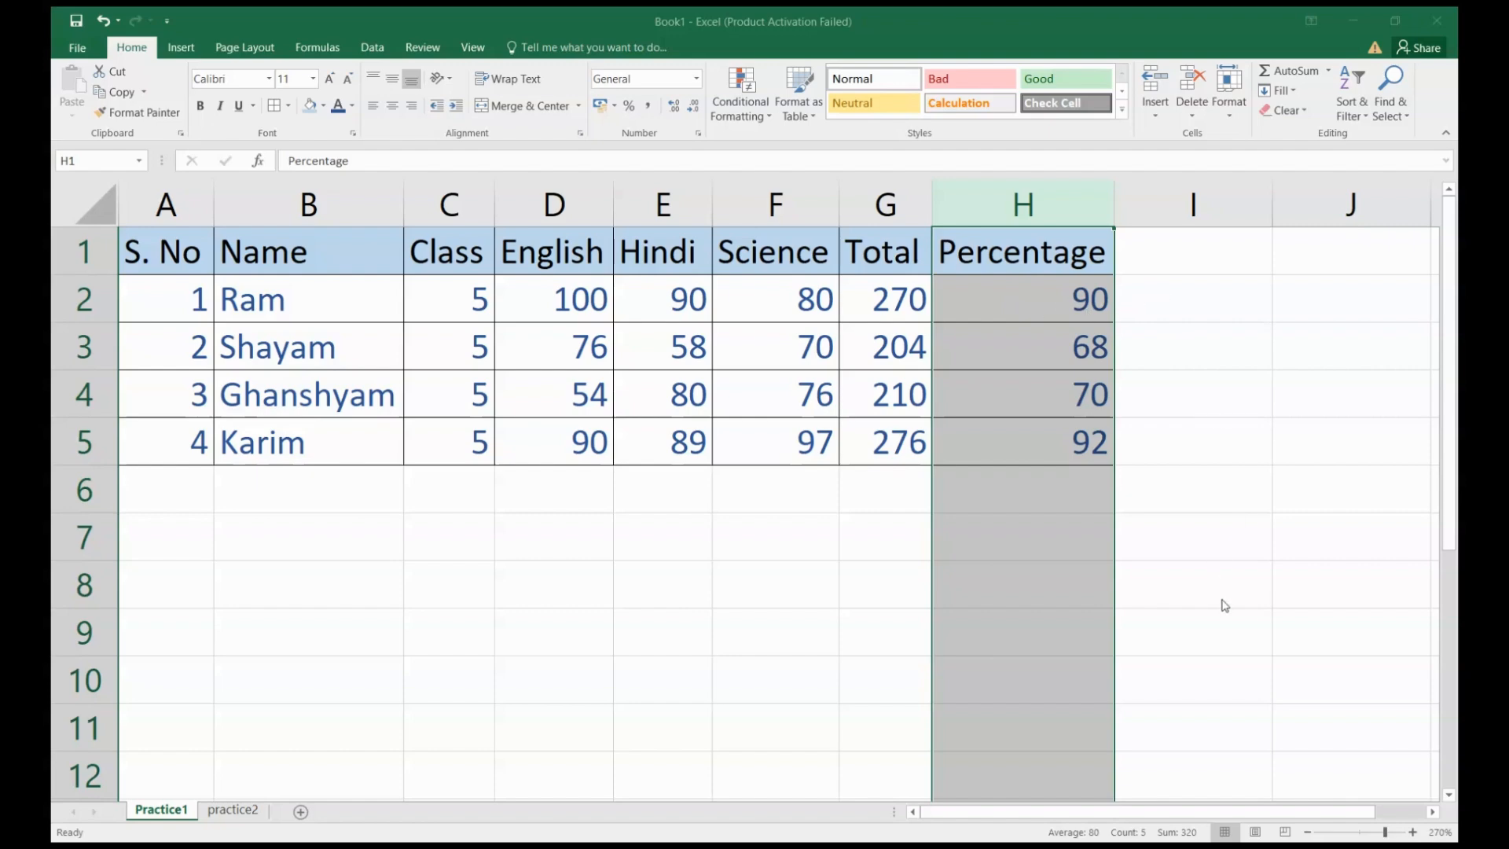
key(ctrl+shift+1)
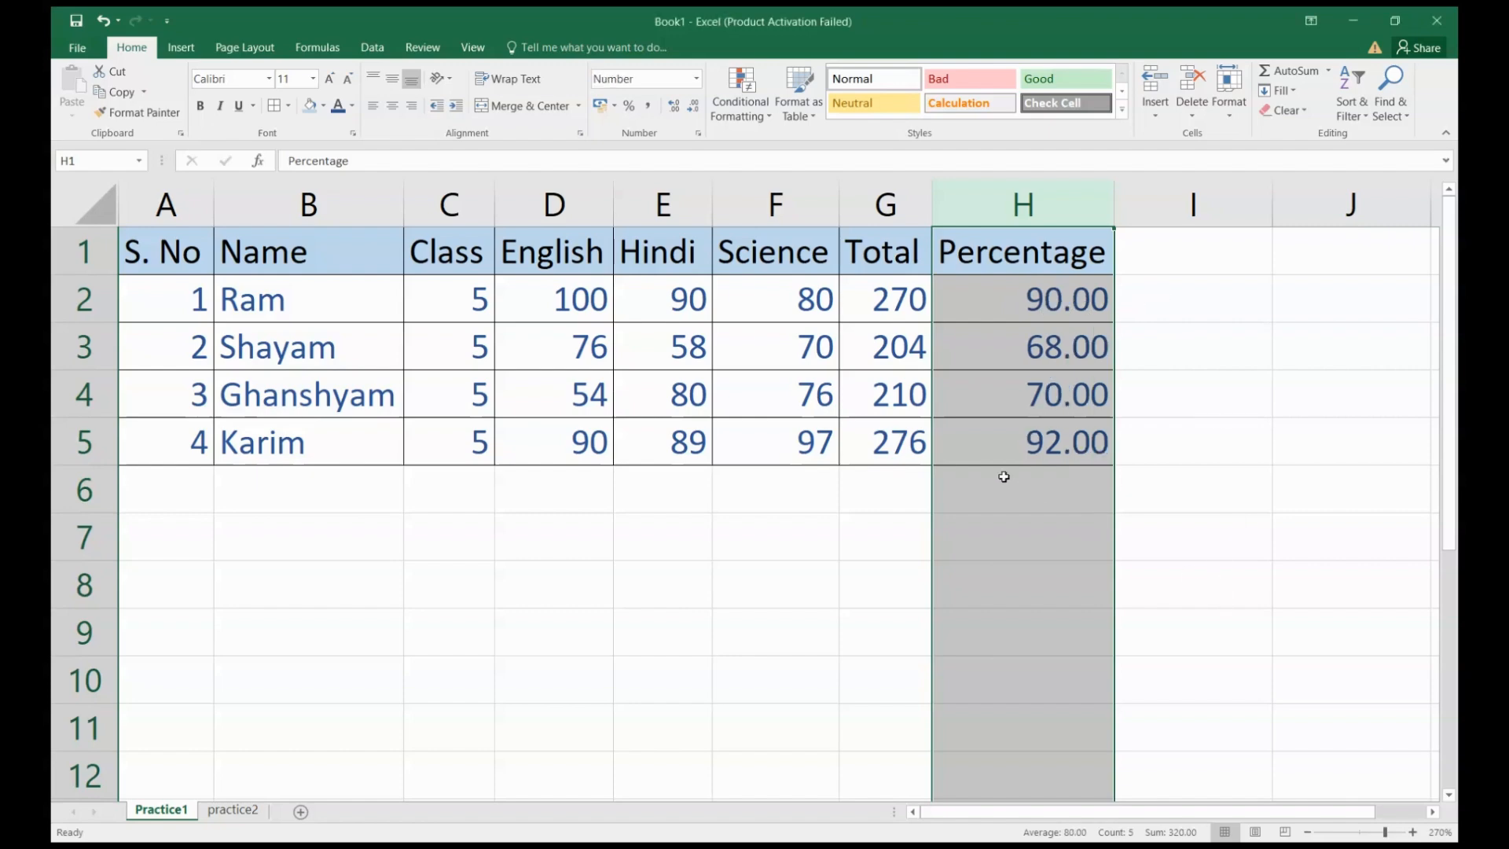
click(1003, 301)
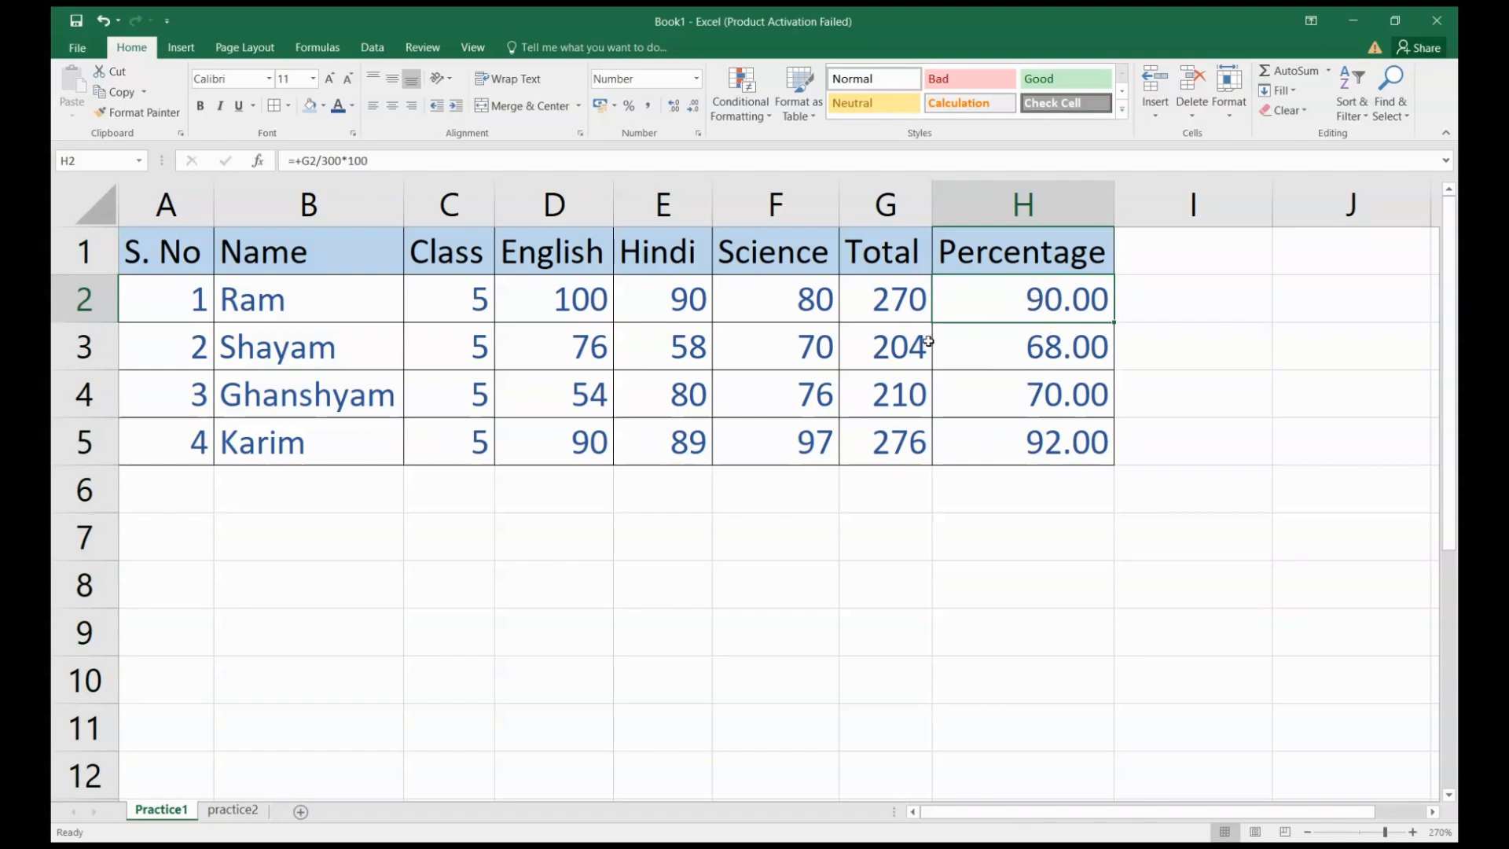
Change the second student's Hindi mark in E3 to 55
click(686, 349)
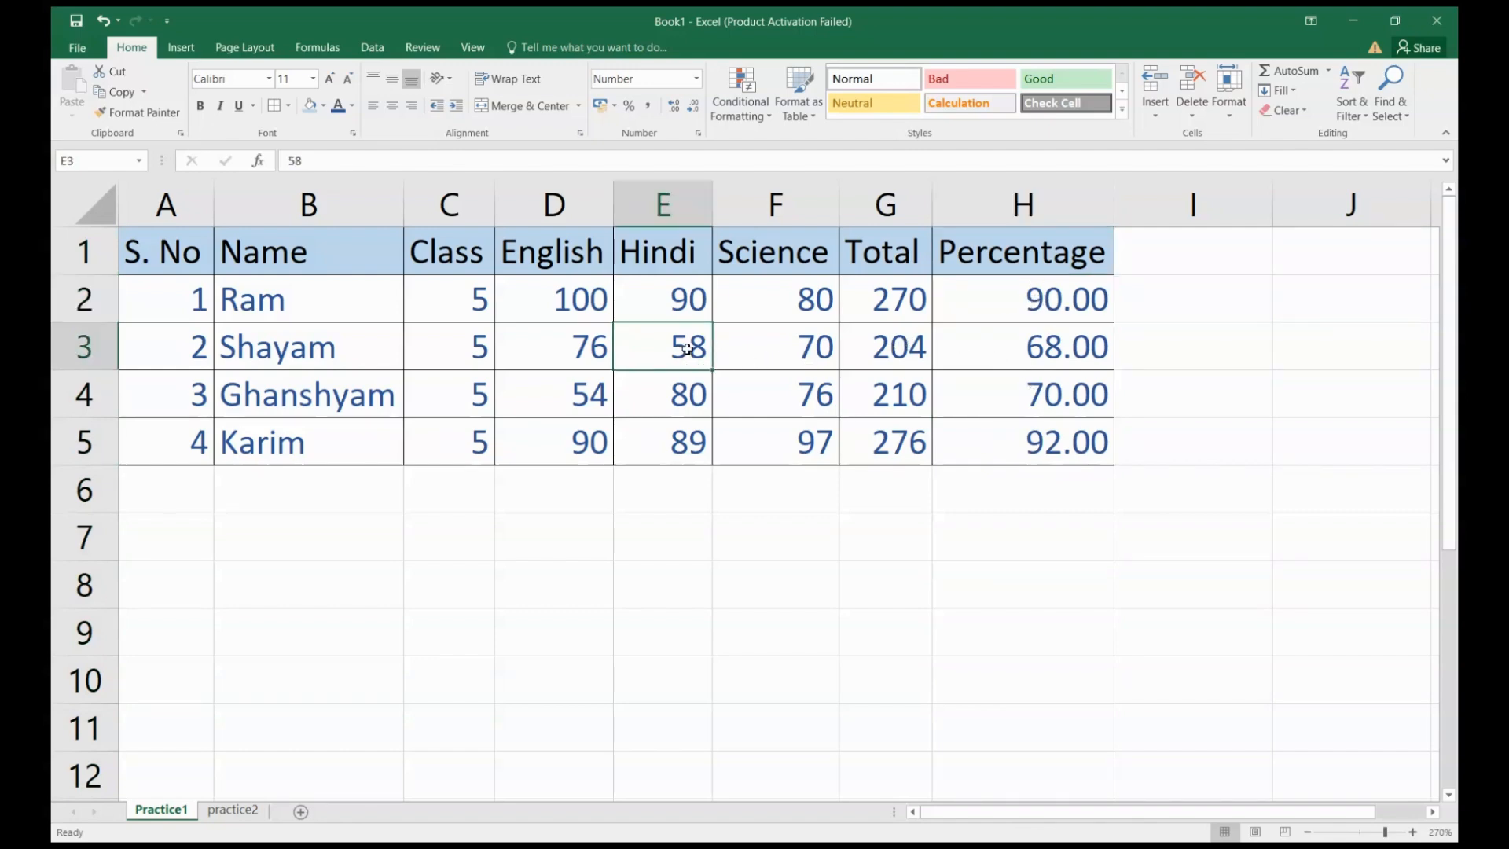
click(340, 167)
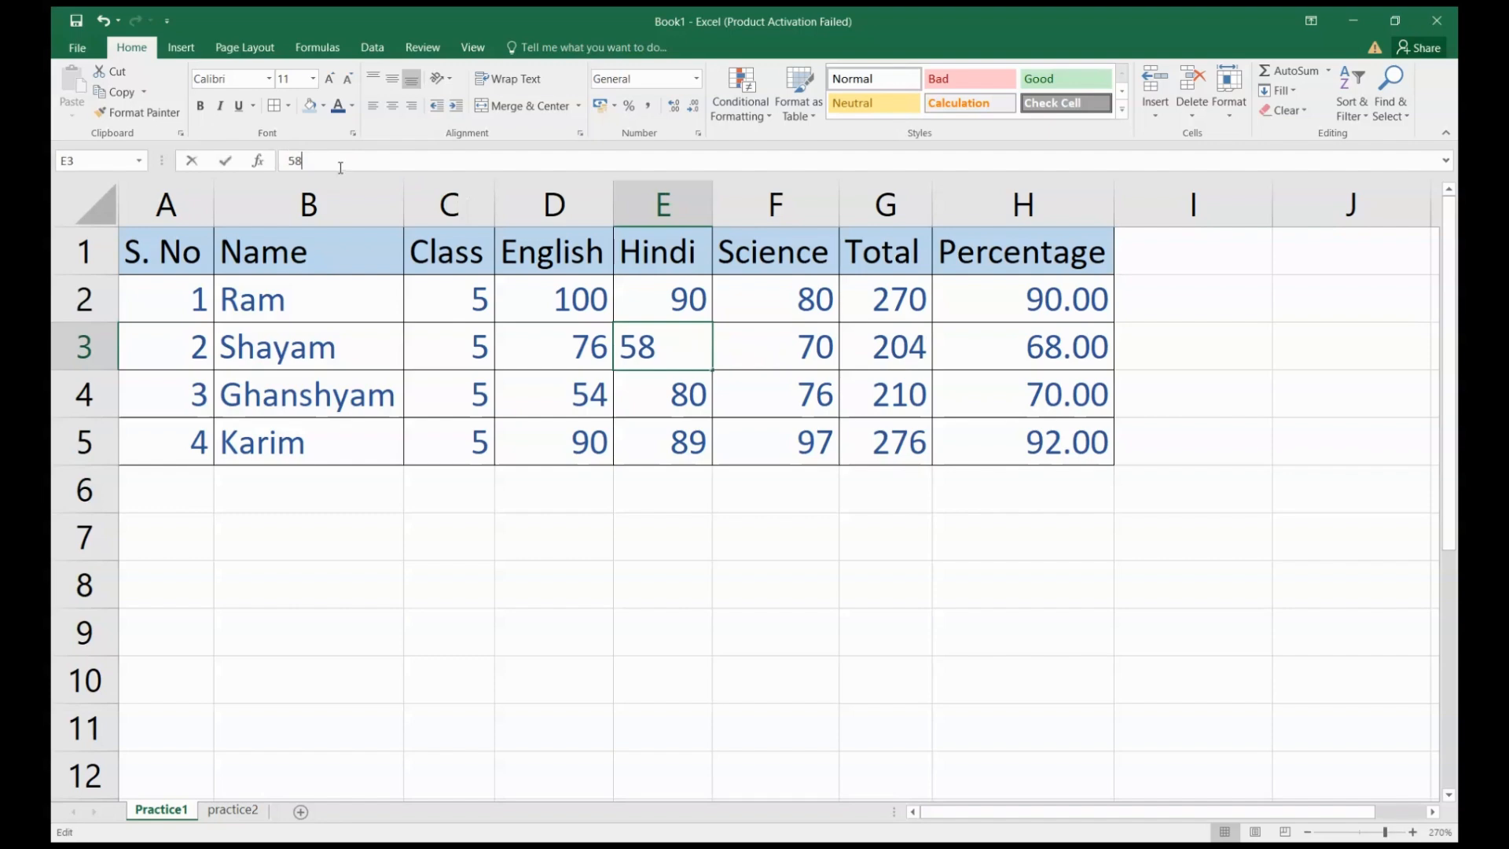
key(BackSpace)
text(5)
key(Return)
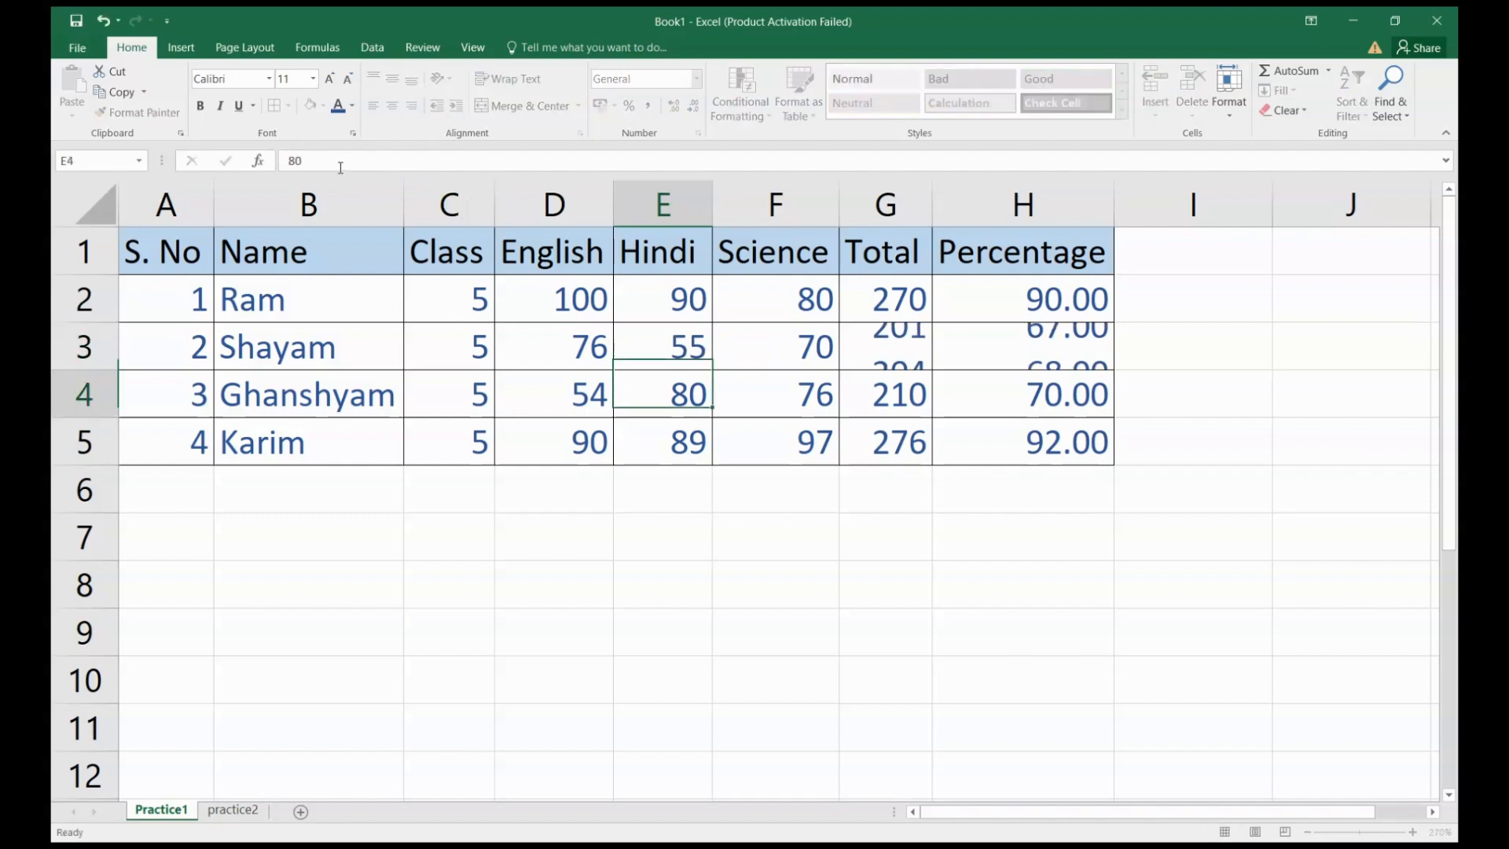